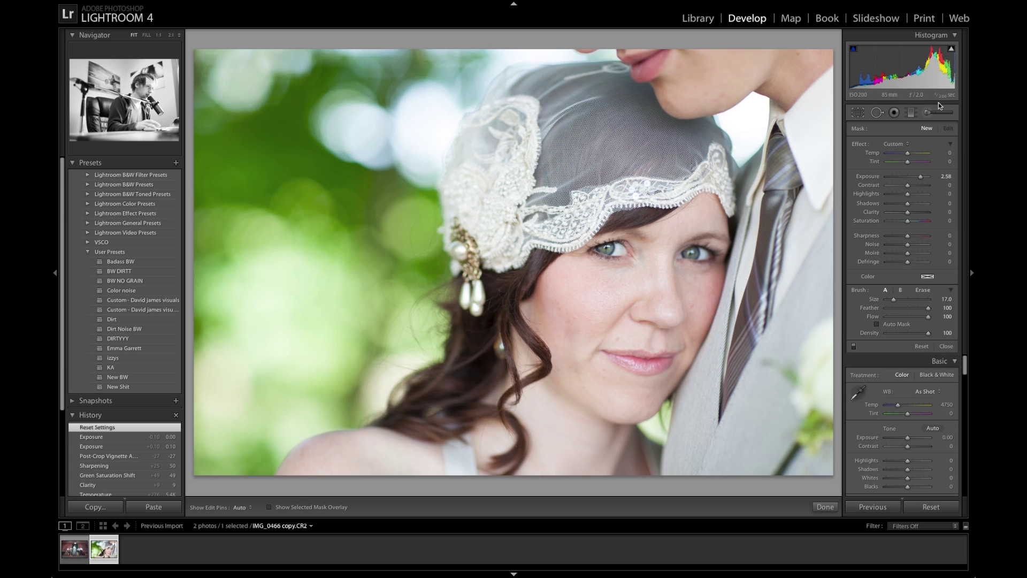
# Close the Adjustment Brush and reset all develop settings of the bride portrait.
pyautogui.click(931, 113)
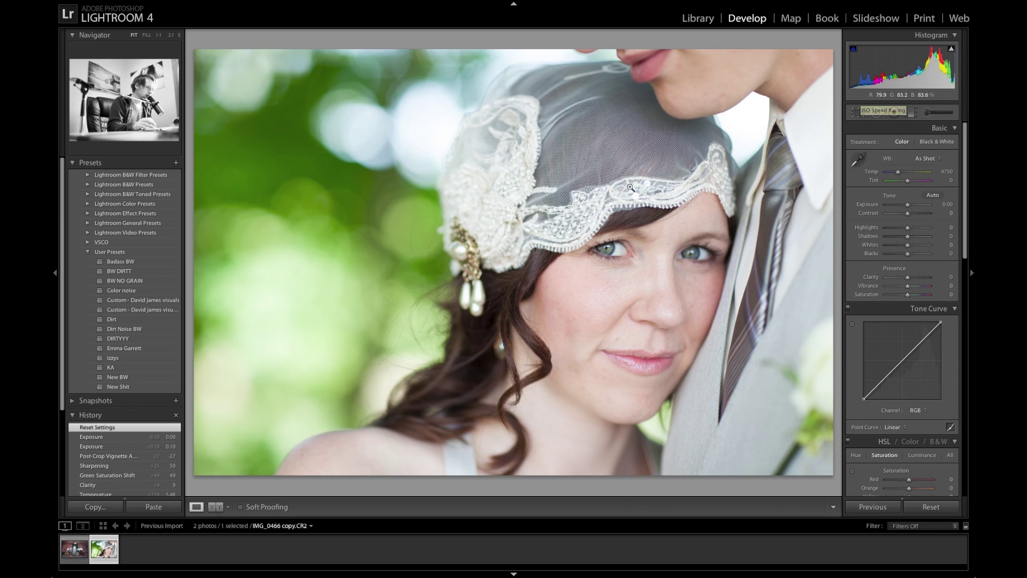
pyautogui.click(933, 508)
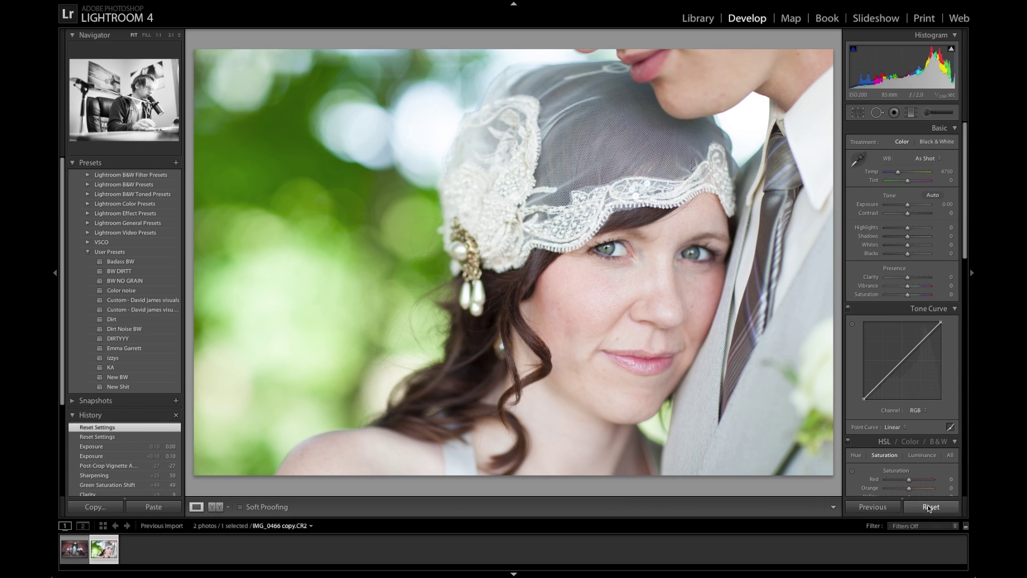
# Inspect both of the bride's eyes at 1:1 magnification and return to the fitted view.
pyautogui.click(608, 245)
pyautogui.moveTo(614, 253); pyautogui.dragTo(531, 188)
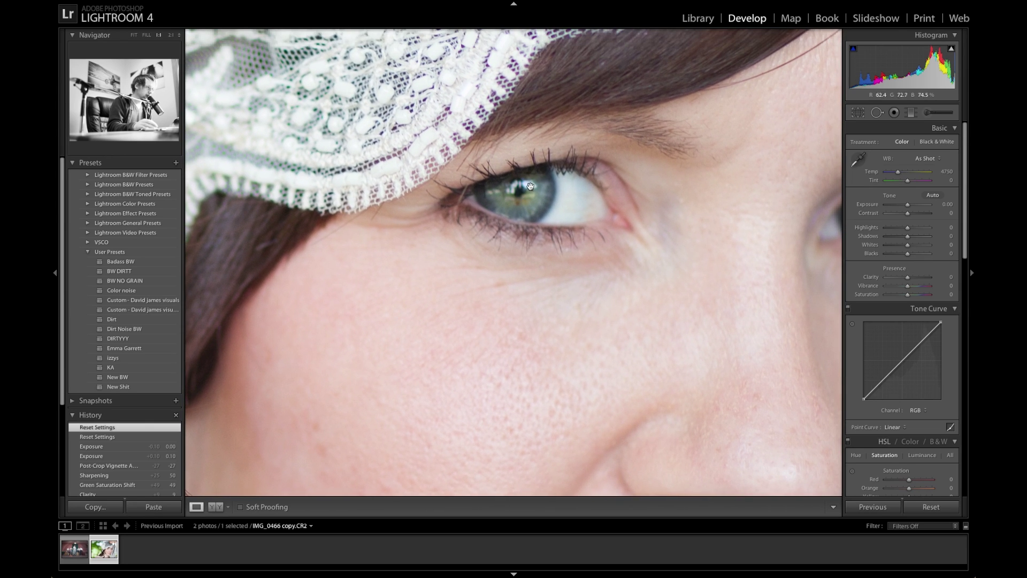
pyautogui.moveTo(539, 150); pyautogui.dragTo(355, 198)
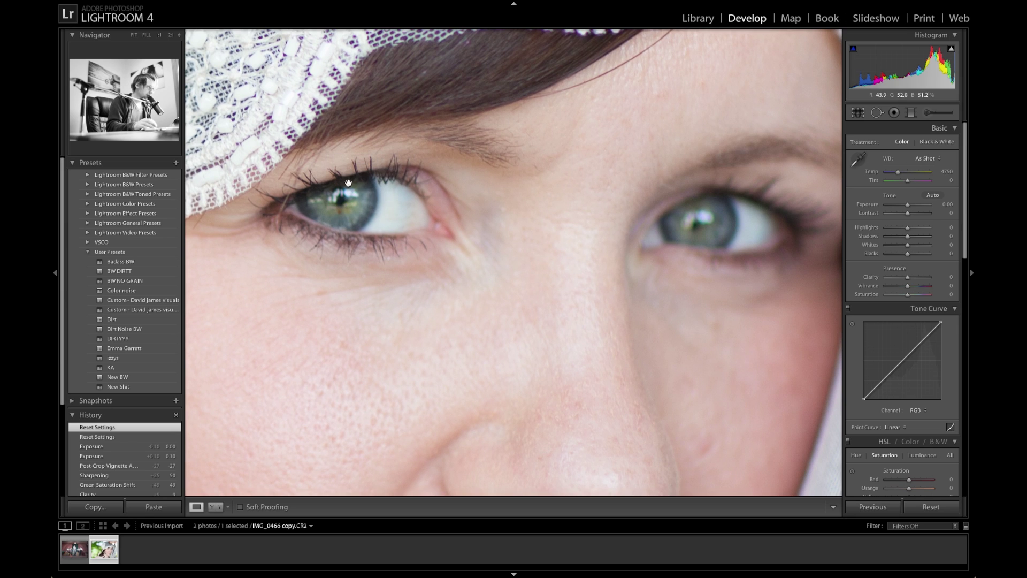
pyautogui.moveTo(332, 150); pyautogui.dragTo(459, 154)
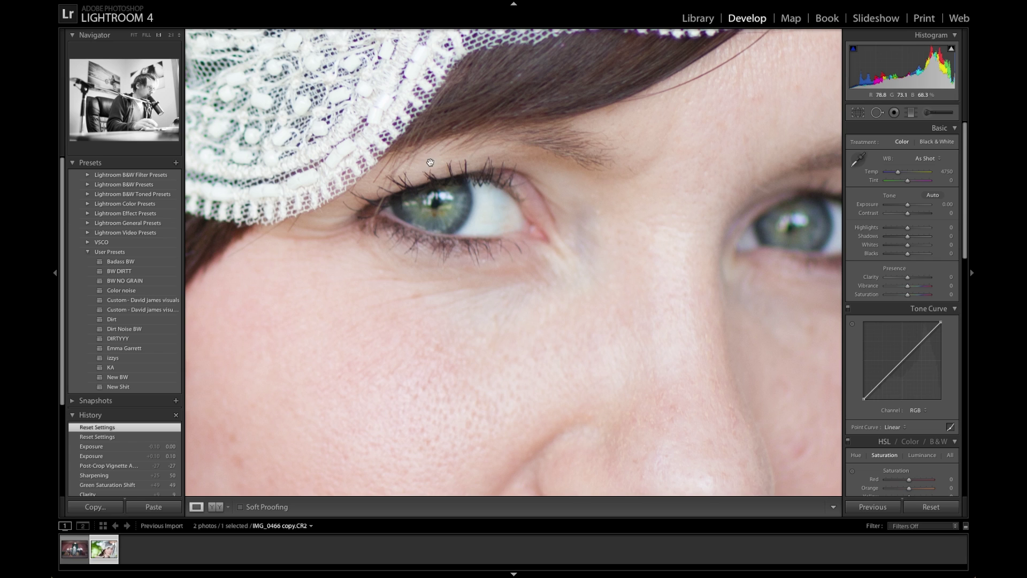
pyautogui.click(462, 209)
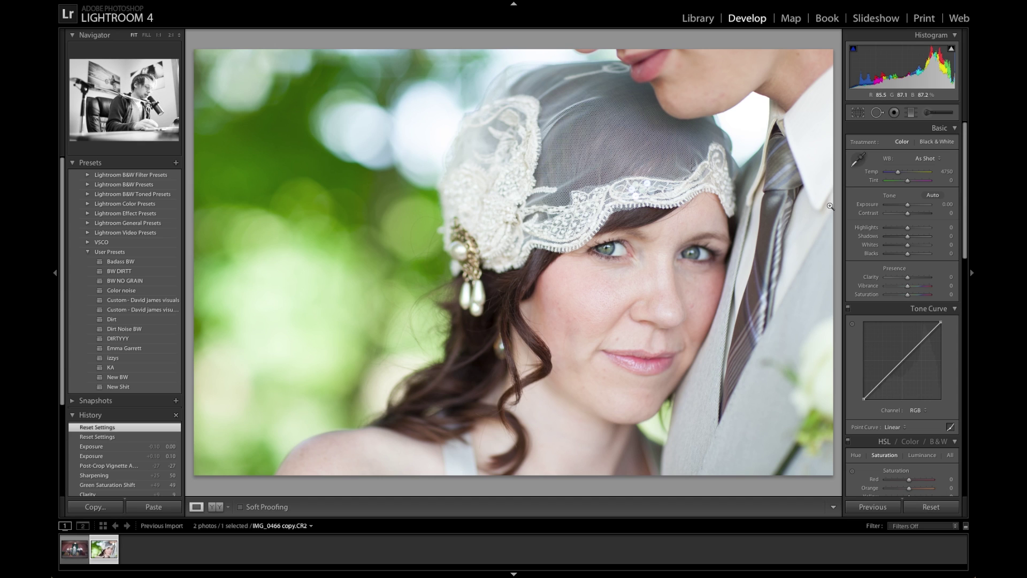
# Darken the photo's dark tones by setting Shadows to -49 and Blacks to -28.
pyautogui.press('Up')
pyautogui.press('Down')
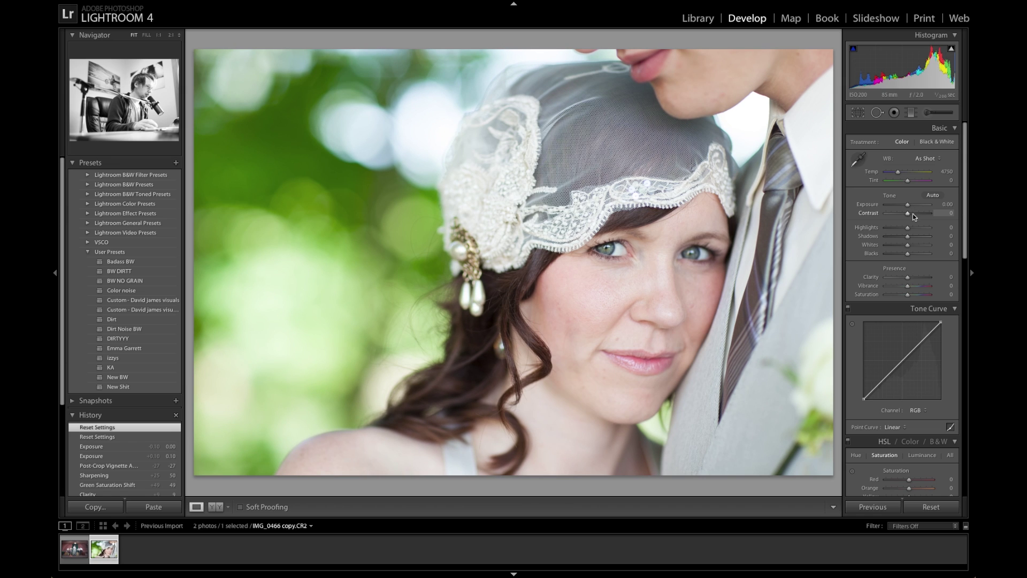
pyautogui.moveTo(903, 237); pyautogui.dragTo(902, 257)
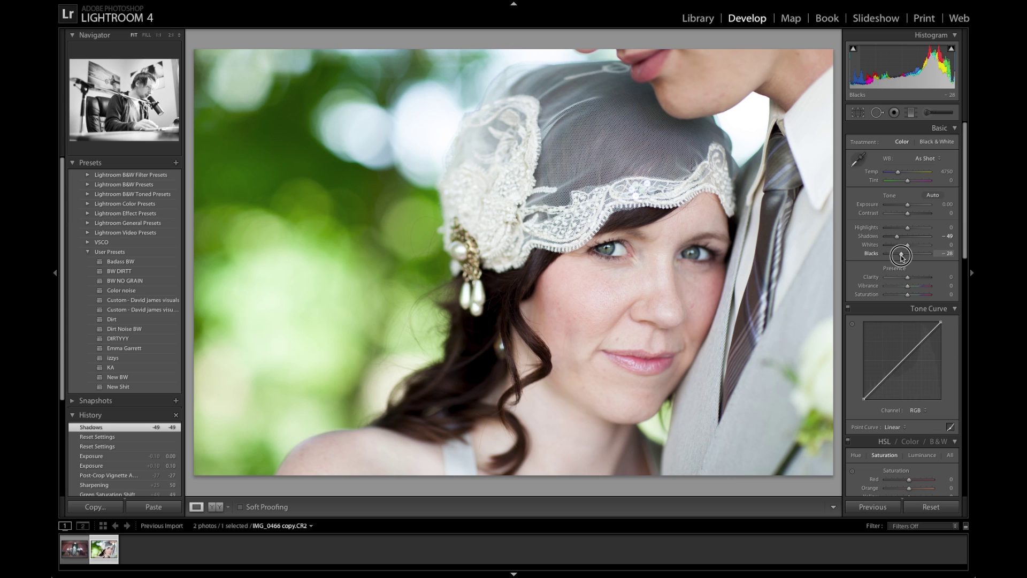
pyautogui.moveTo(902, 257); pyautogui.dragTo(902, 258)
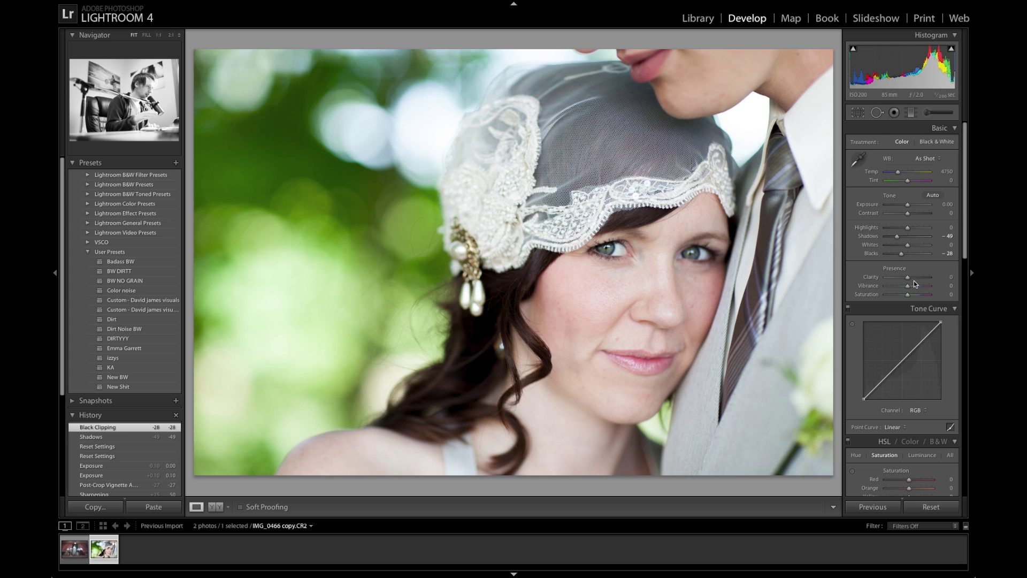
# Set the photo's Clarity to +14.
pyautogui.moveTo(908, 277); pyautogui.dragTo(911, 278)
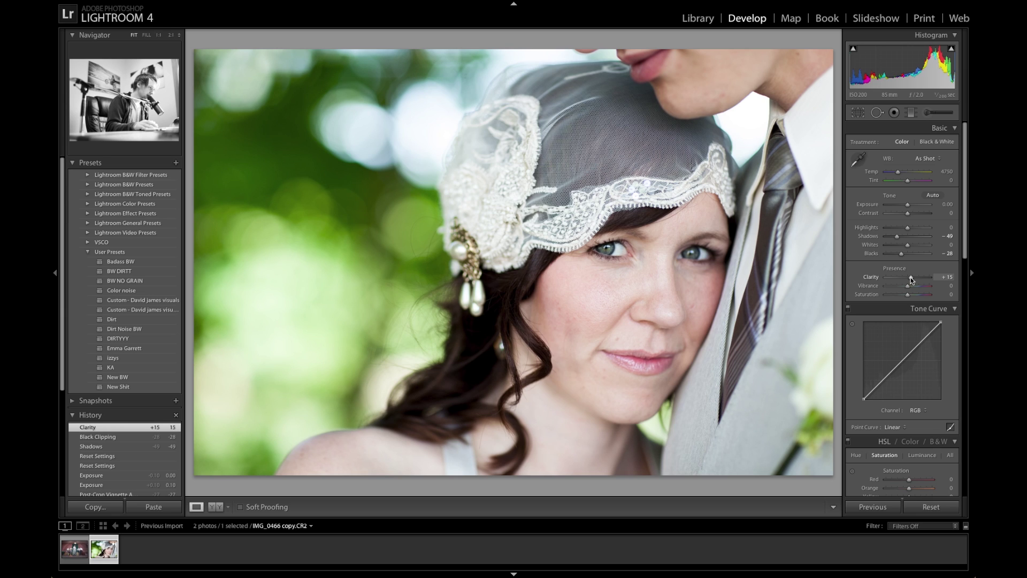
pyautogui.doubleClick(910, 277)
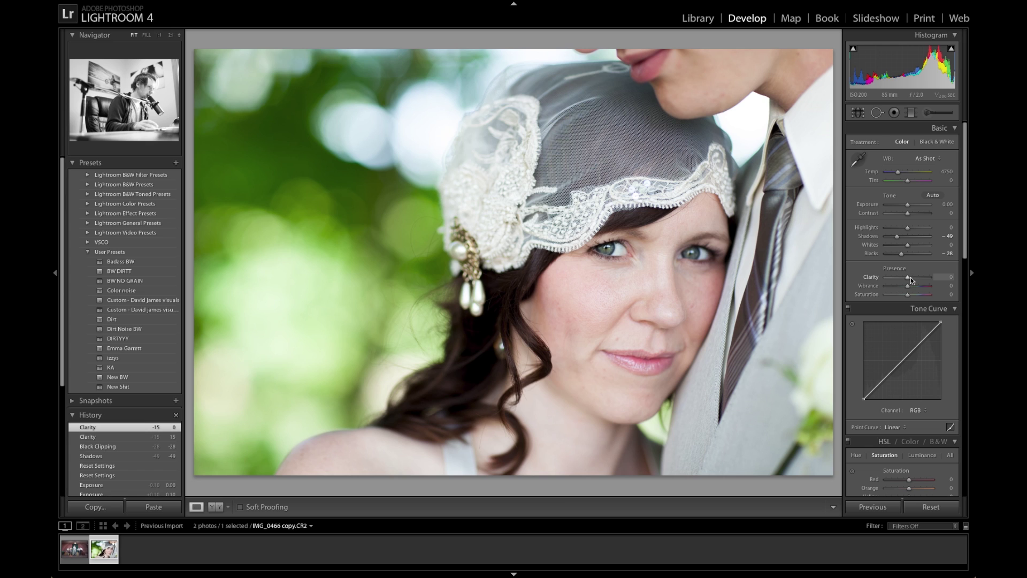
pyautogui.moveTo(910, 278); pyautogui.dragTo(914, 277)
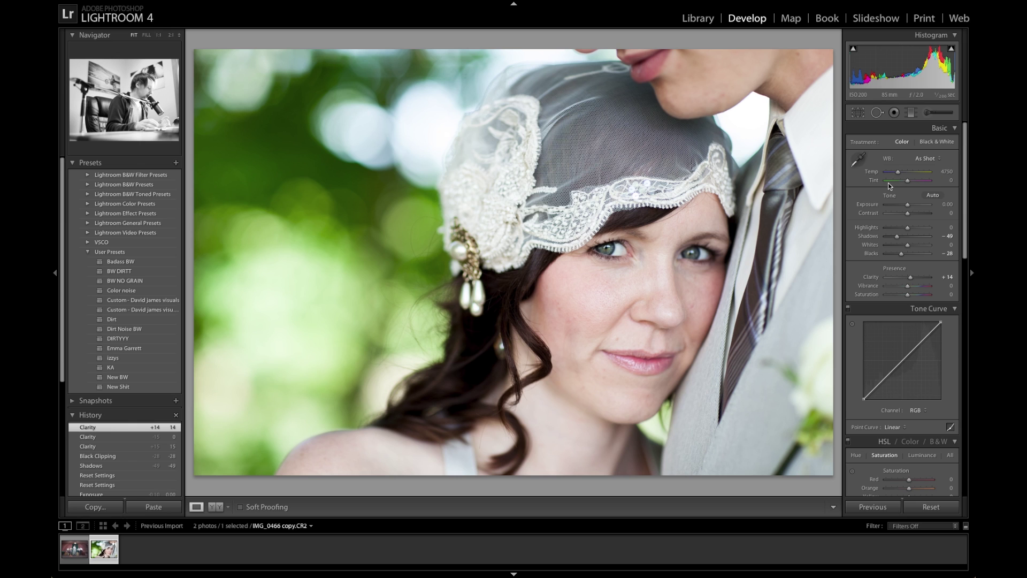
# Try sampling white balance from several spots on the headpiece and face with Auto Dismiss off.
pyautogui.click(859, 159)
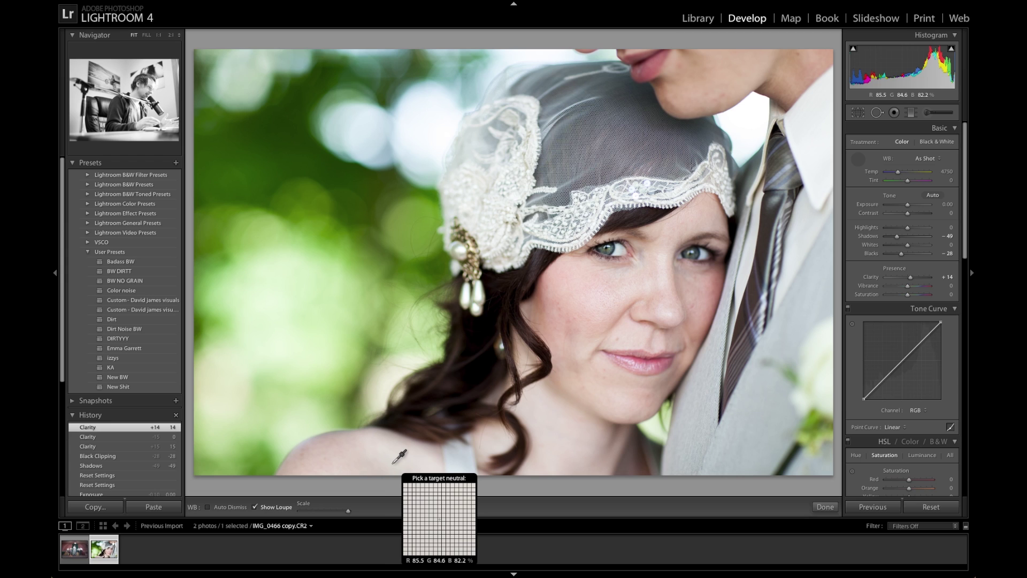
pyautogui.click(208, 507)
pyautogui.click(207, 507)
pyautogui.click(582, 193)
pyautogui.click(583, 192)
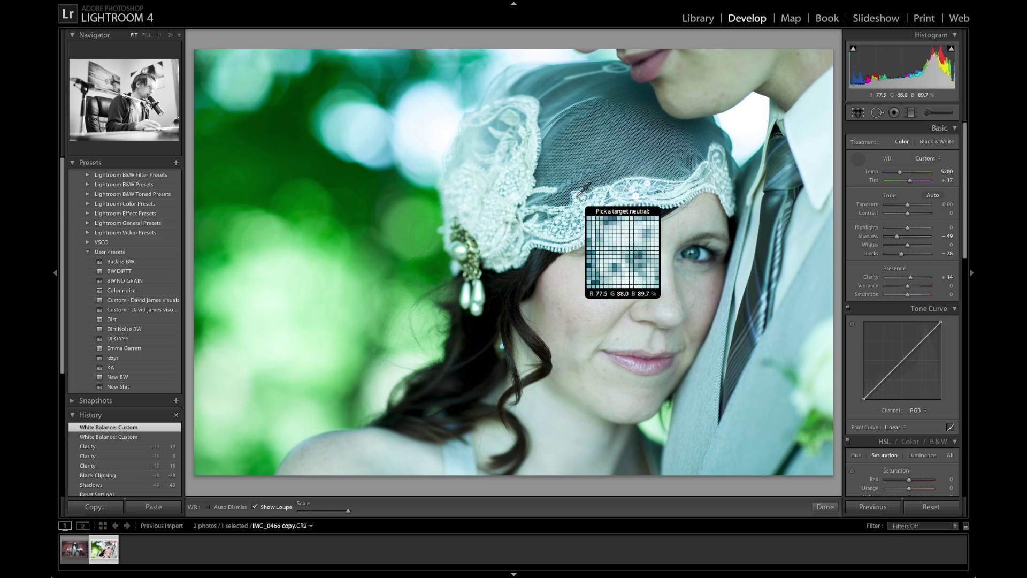
pyautogui.click(661, 170)
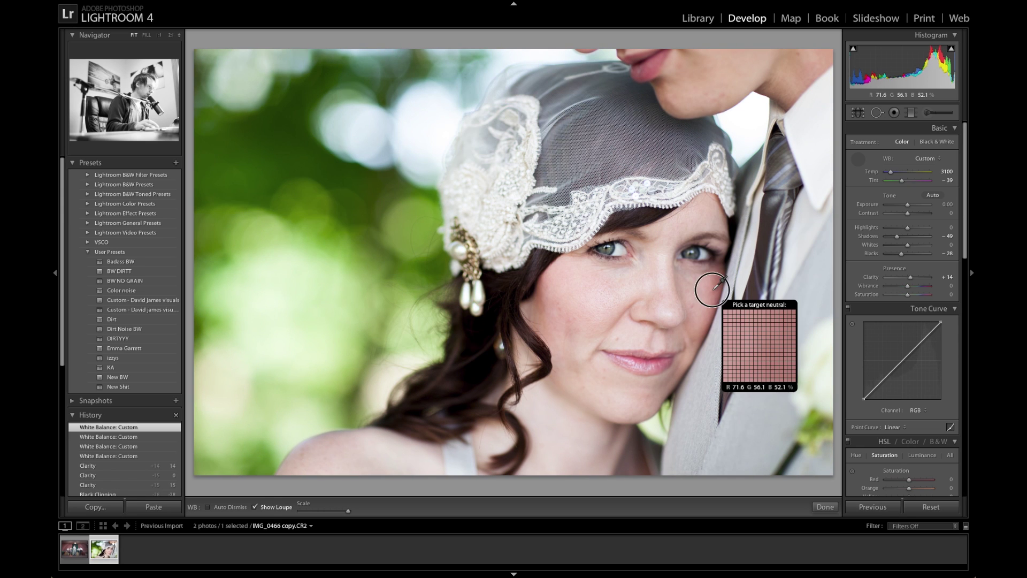
pyautogui.click(635, 314)
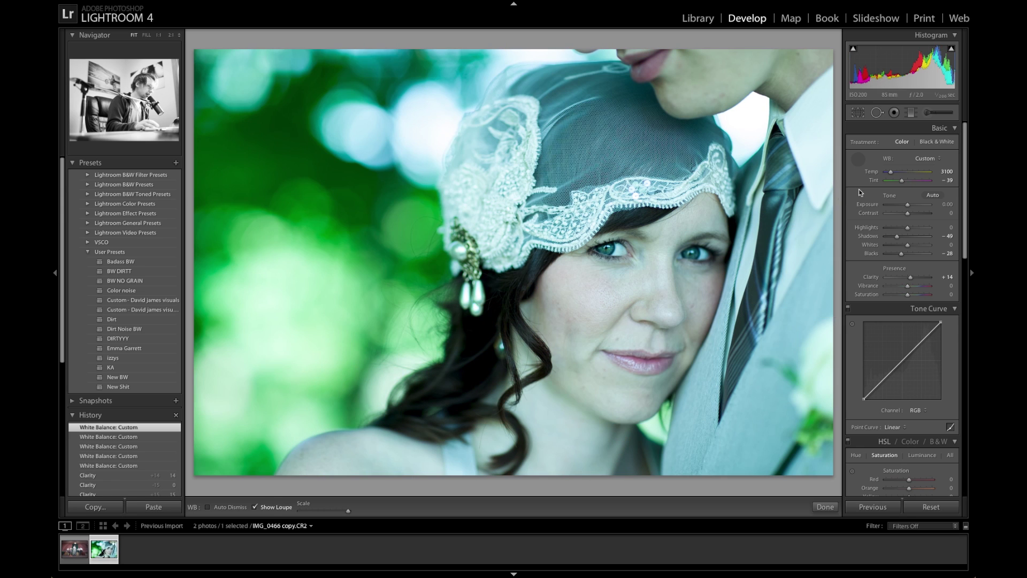
# Turn on Auto Dismiss and try white balance samples on the headpiece lace and the bride's forehead.
pyautogui.click(208, 507)
pyautogui.click(559, 215)
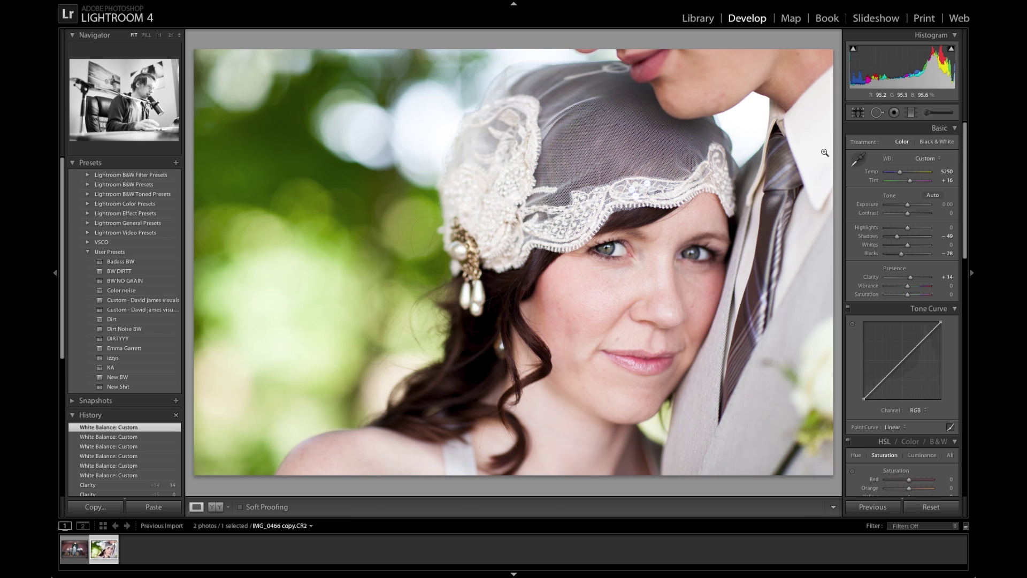
pyautogui.click(858, 159)
pyautogui.click(677, 220)
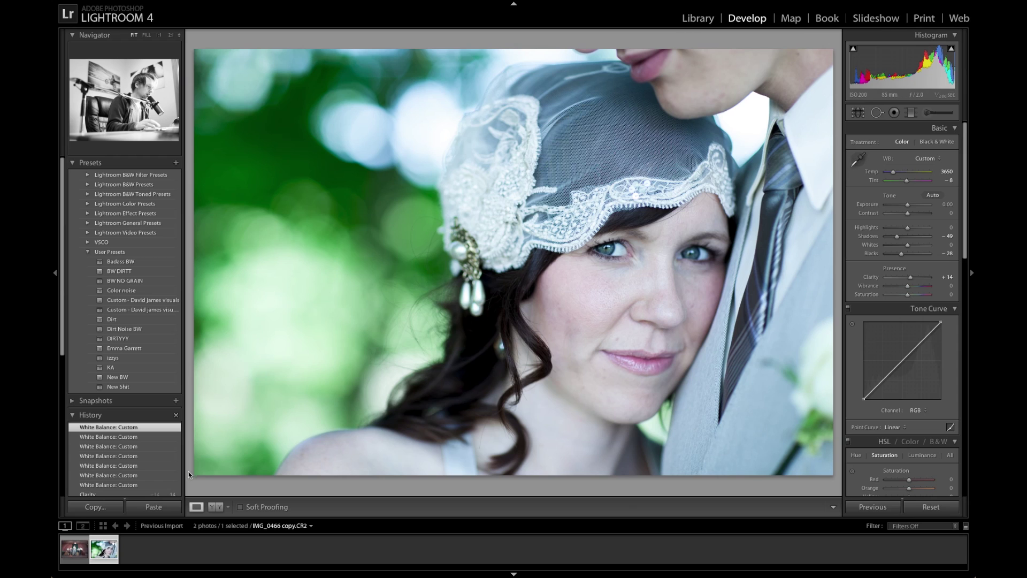
# Turn off Auto Dismiss and sample white balance from the bride's face and the groom's clothing, finishing on his white shirt.
pyautogui.click(858, 158)
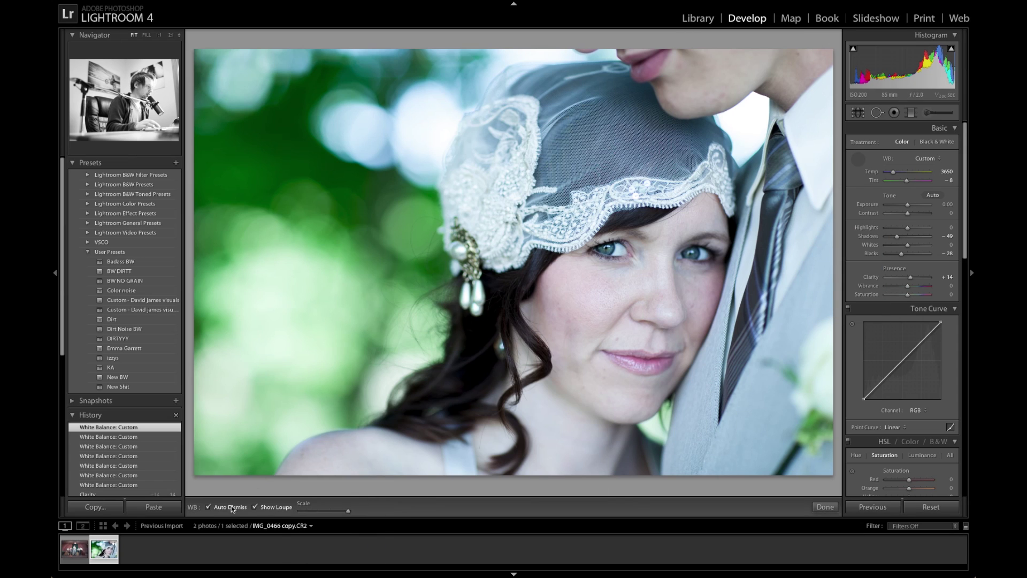
pyautogui.click(208, 507)
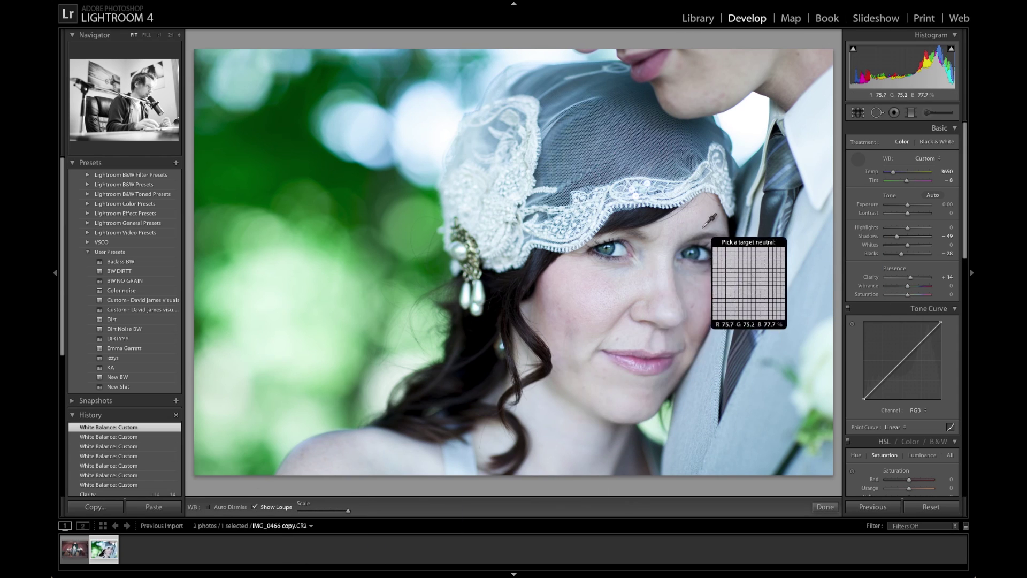
pyautogui.click(659, 249)
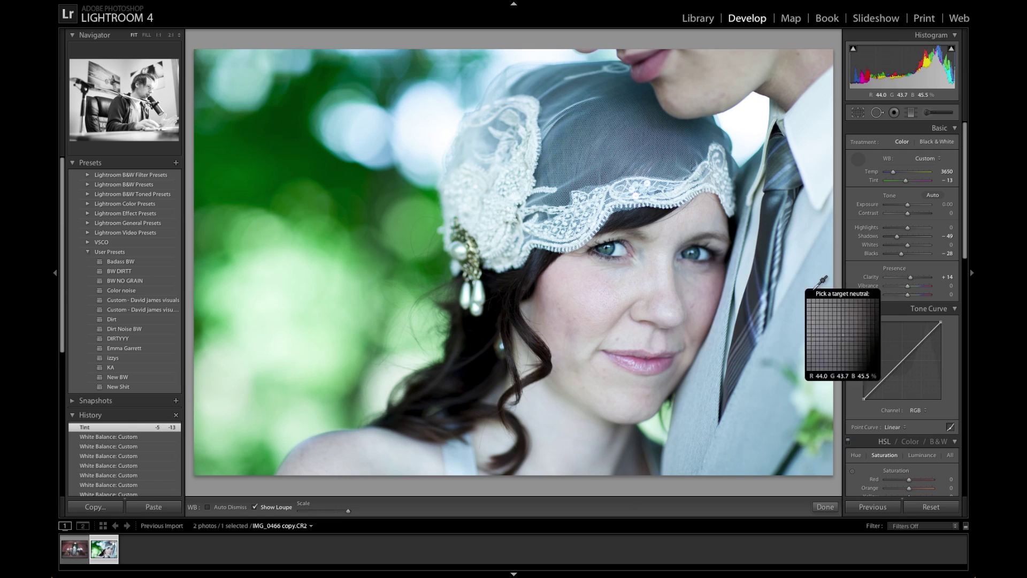
pyautogui.click(808, 234)
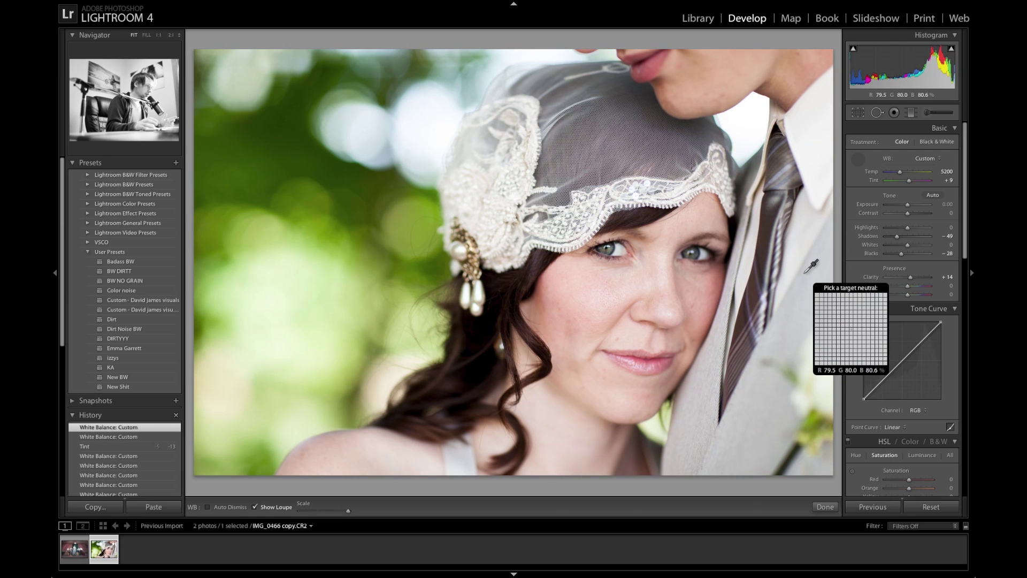
pyautogui.click(824, 177)
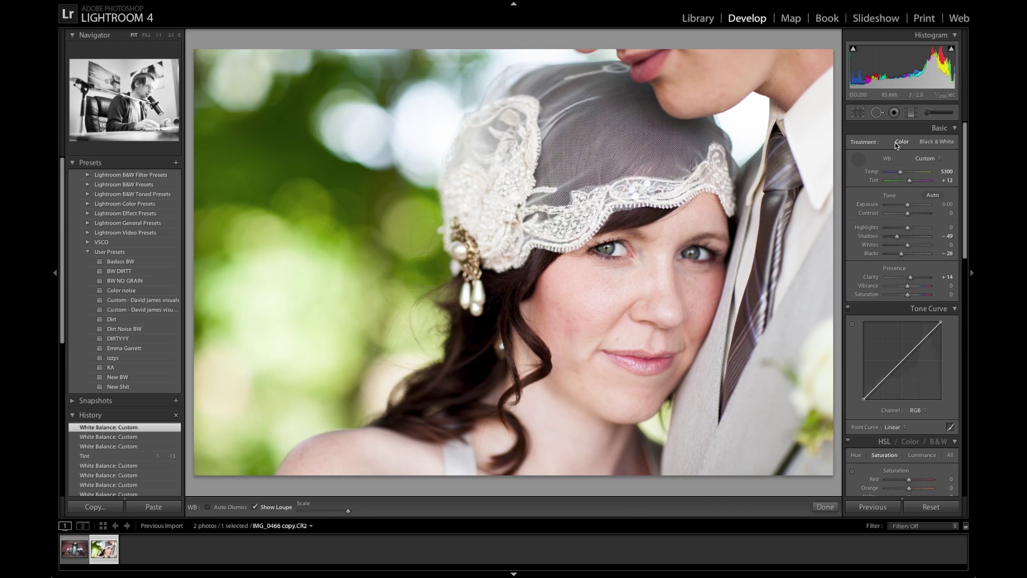
# Put away the White Balance Selector and fine-tune the white balance to Temp 5350 and Tint +7.
pyautogui.click(863, 158)
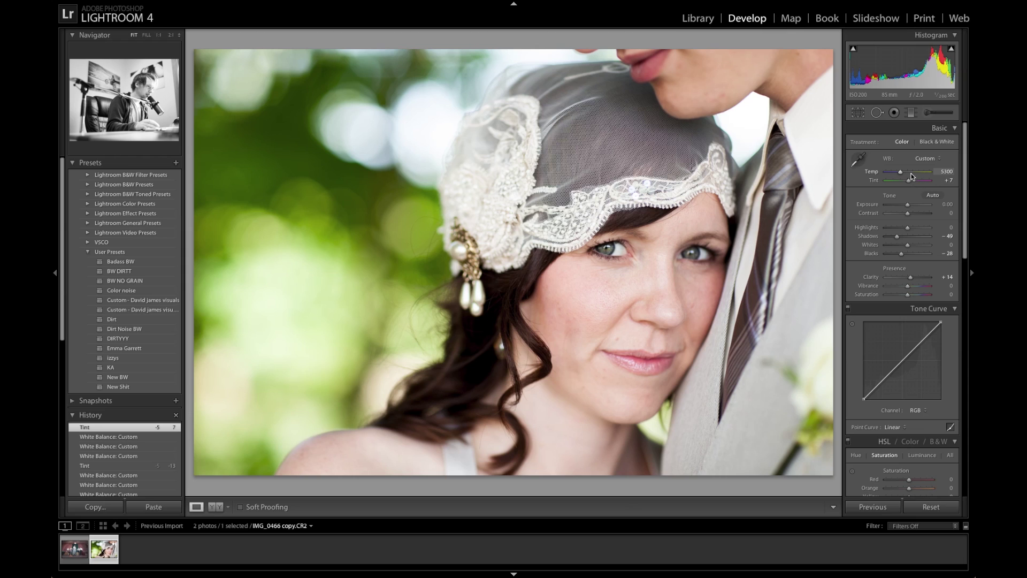
pyautogui.press('Up')
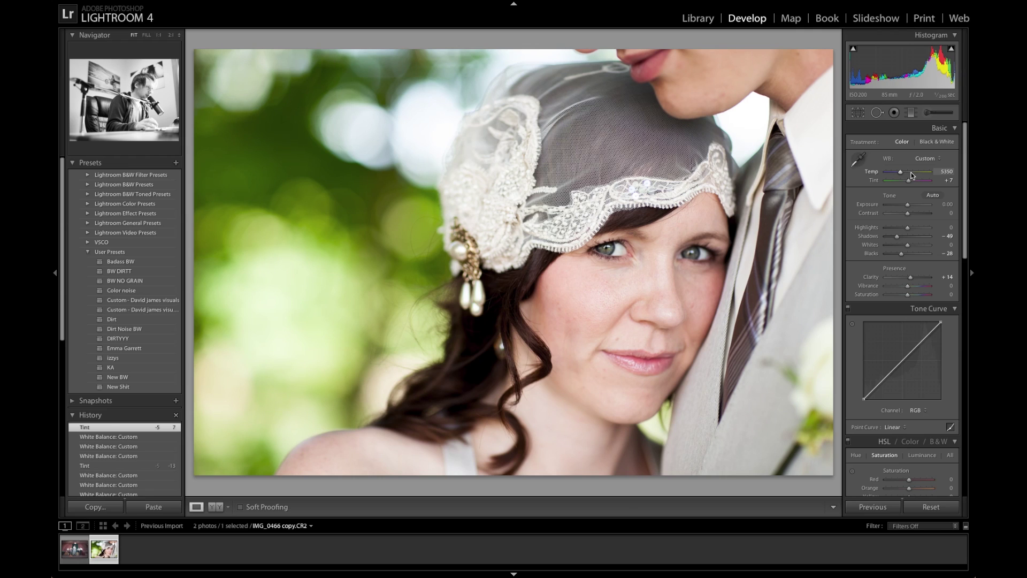
pyautogui.press('Up')
# Boost the background foliage by setting the Green saturation to +51.
pyautogui.scroll(-3, 904, 283)
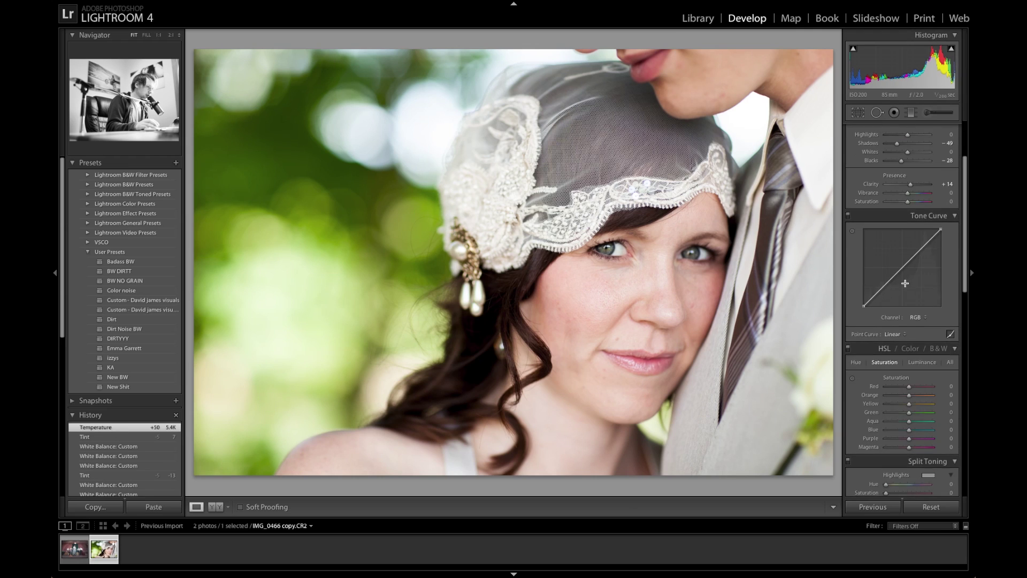
pyautogui.scroll(-3, 904, 283)
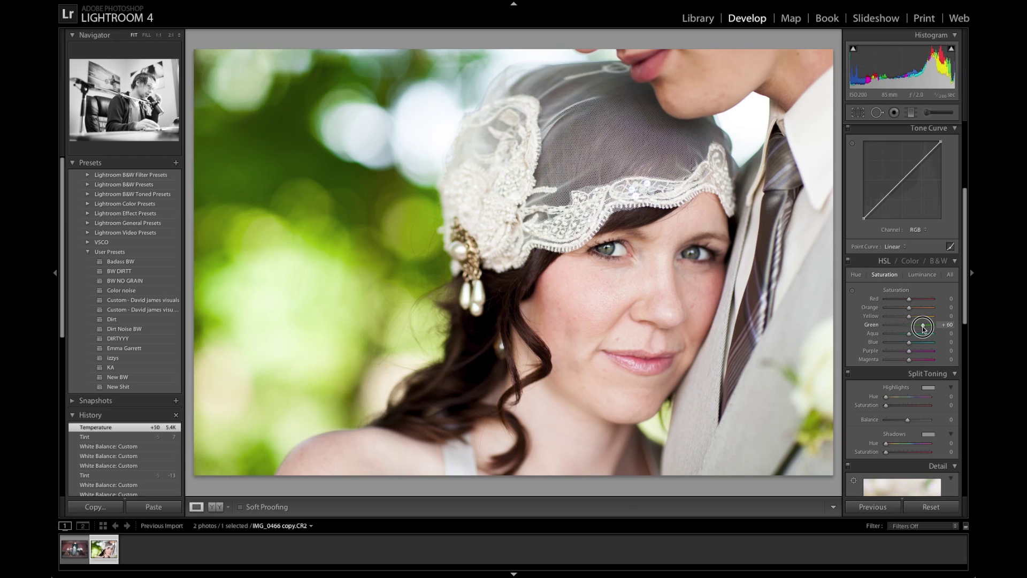
pyautogui.click(915, 327)
pyautogui.moveTo(914, 329)
pyautogui.mouseDown()
pyautogui.moveTo(930, 328)
pyautogui.moveTo(921, 331)
pyautogui.mouseUp()
# Set the sharpening Amount to 41.
pyautogui.scroll(-5, 918, 332)
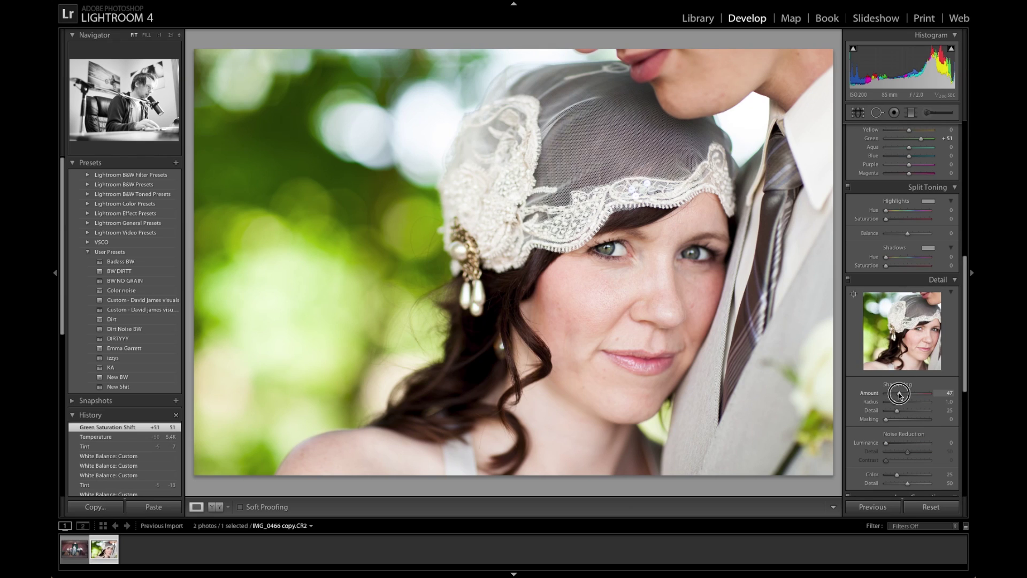
pyautogui.moveTo(899, 395); pyautogui.dragTo(897, 396)
# Darken the photo's edges by setting the post-crop vignetting Amount to -20.
pyautogui.scroll(-2, 899, 399)
pyautogui.scroll(-3, 900, 399)
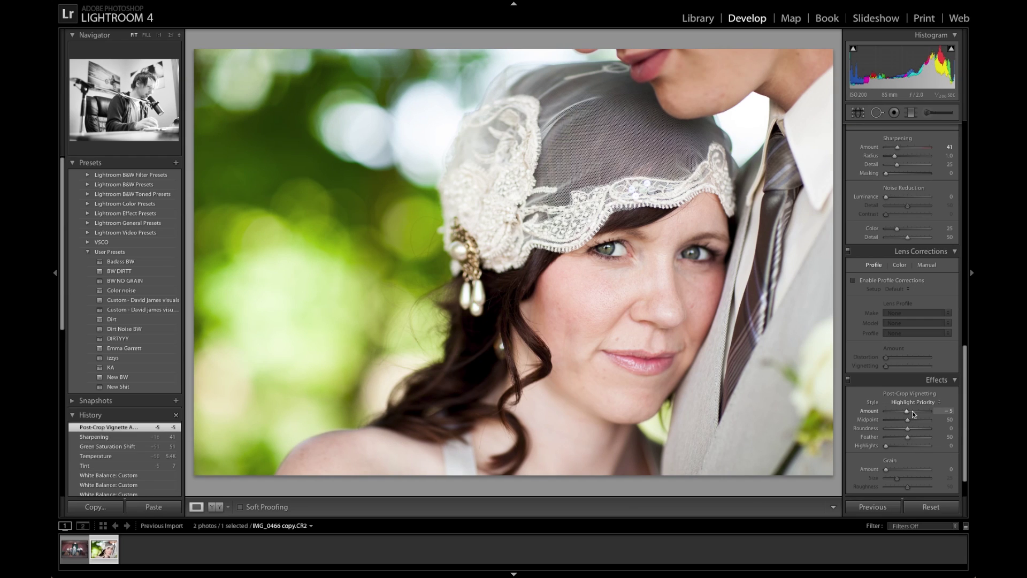
pyautogui.press('Down')
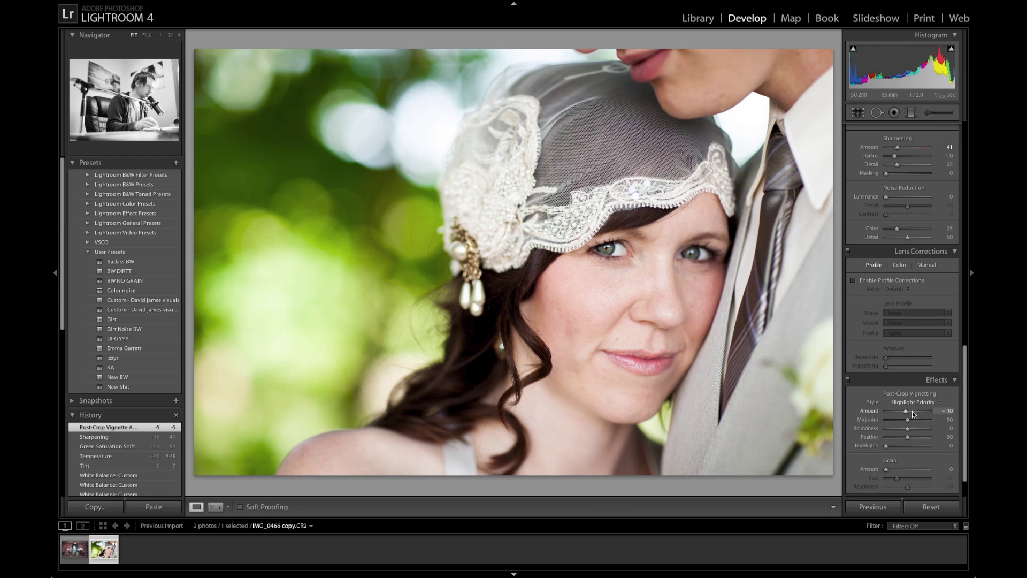
pyautogui.press('Down')
pyautogui.press('Down')
pyautogui.press('Down')
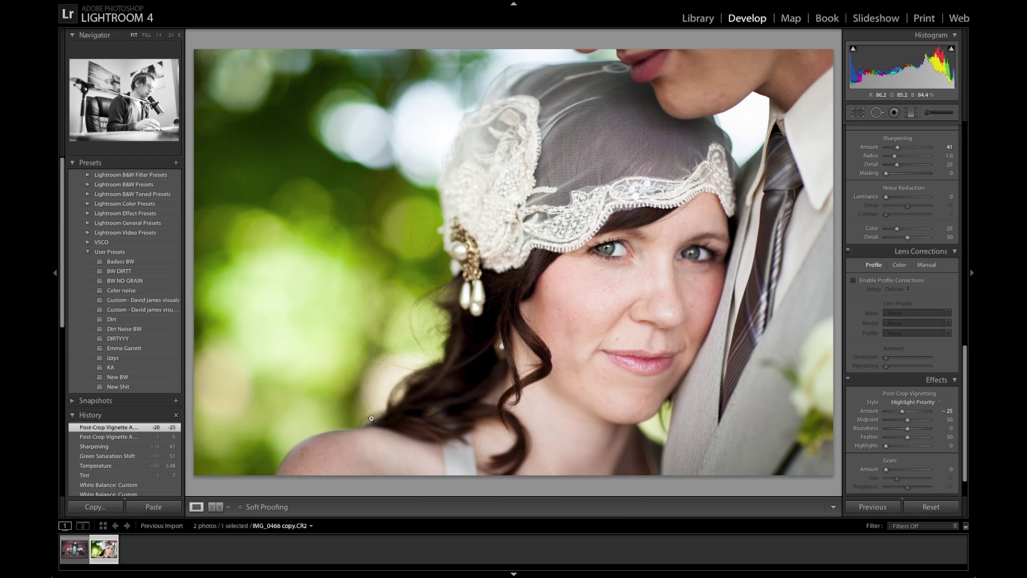
pyautogui.moveTo(903, 411); pyautogui.dragTo(905, 411)
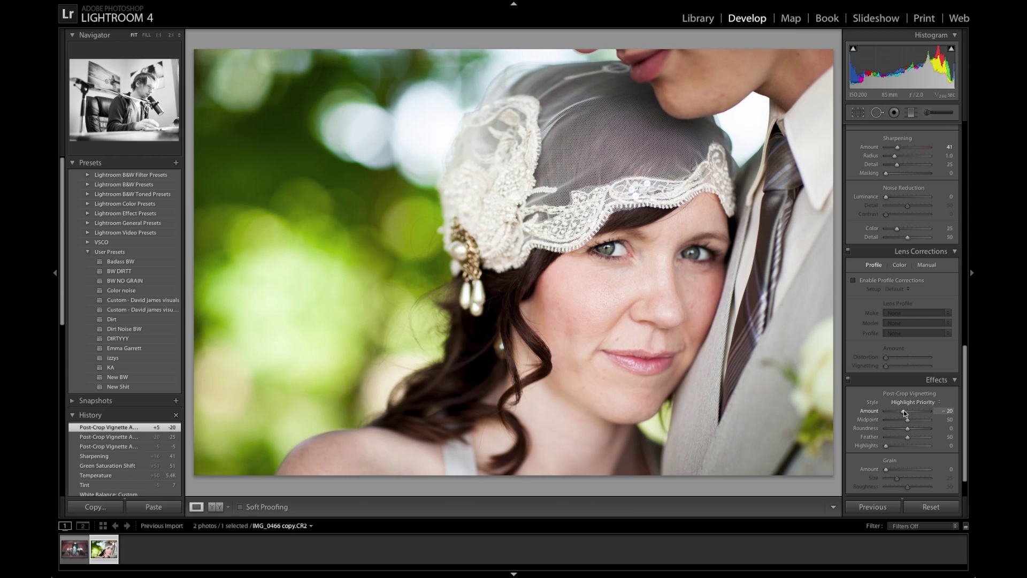
# Show the Before version of the photo to compare it with the edited result.
pyautogui.scroll(10, 904, 410)
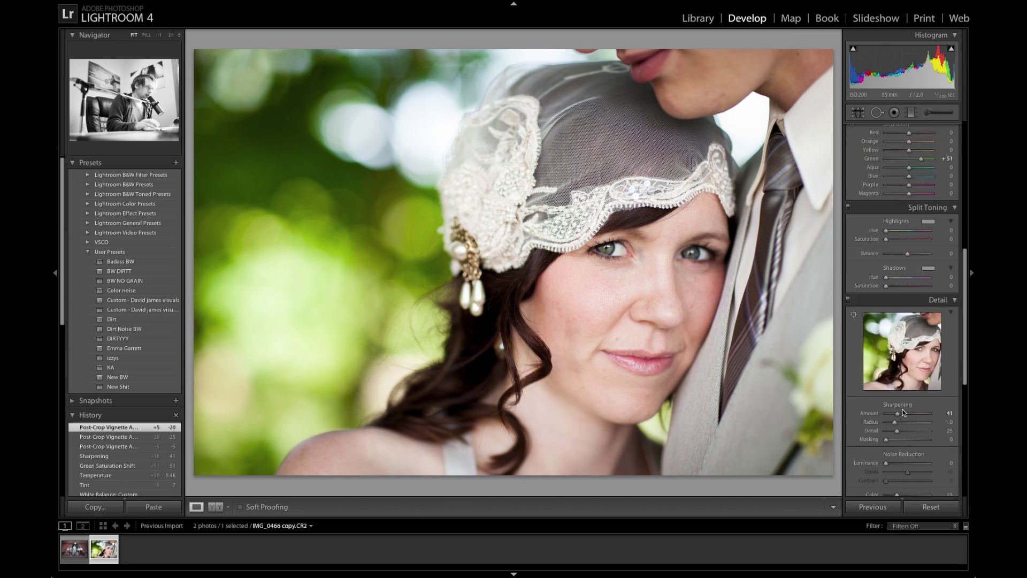
pyautogui.scroll(1, 904, 412)
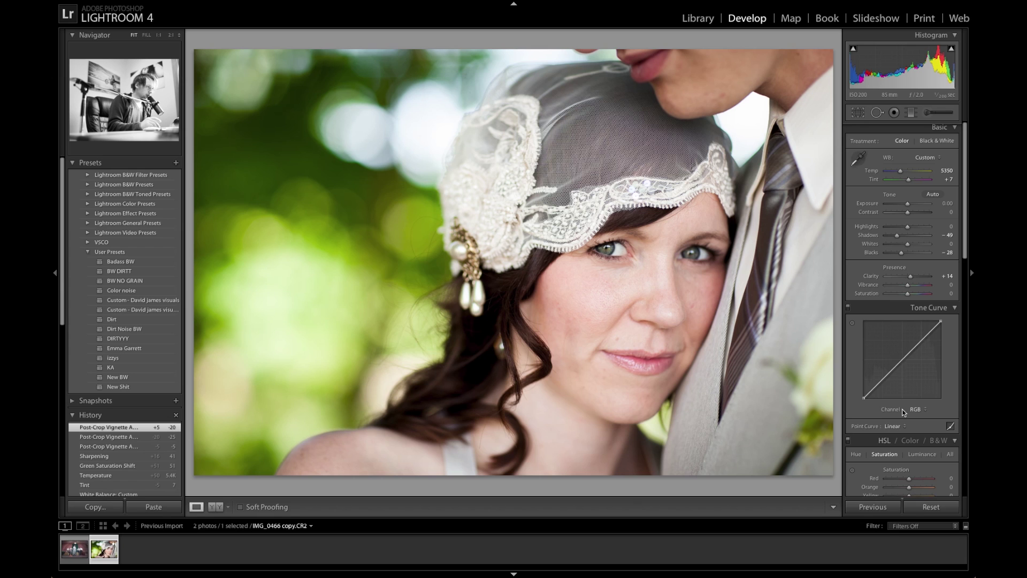
pyautogui.press('\\')
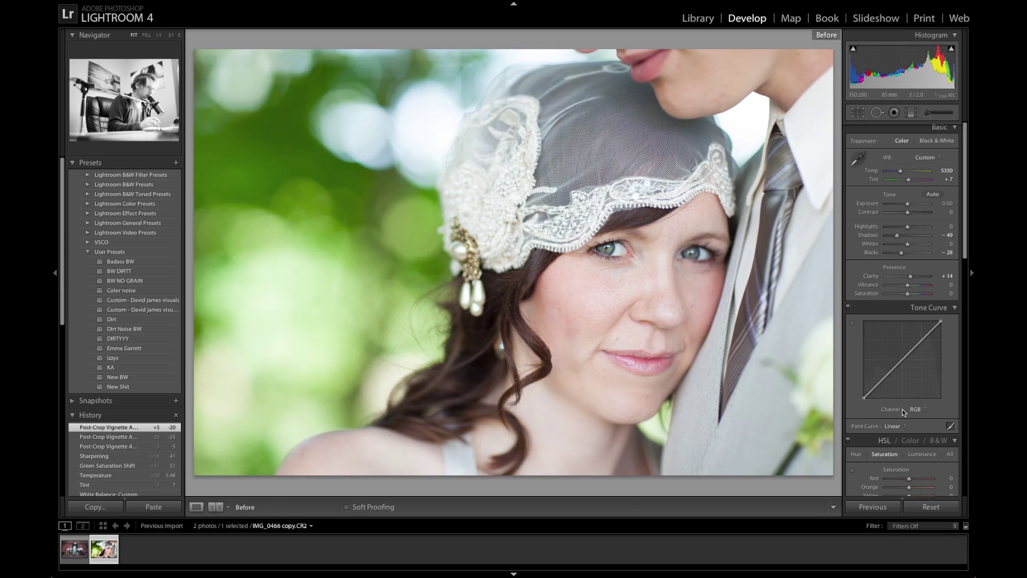
# Toggle repeatedly between the Before and edited versions to judge the overall adjustments.
pyautogui.press('\\')
pyautogui.press('\\')
pyautogui.press('\\')
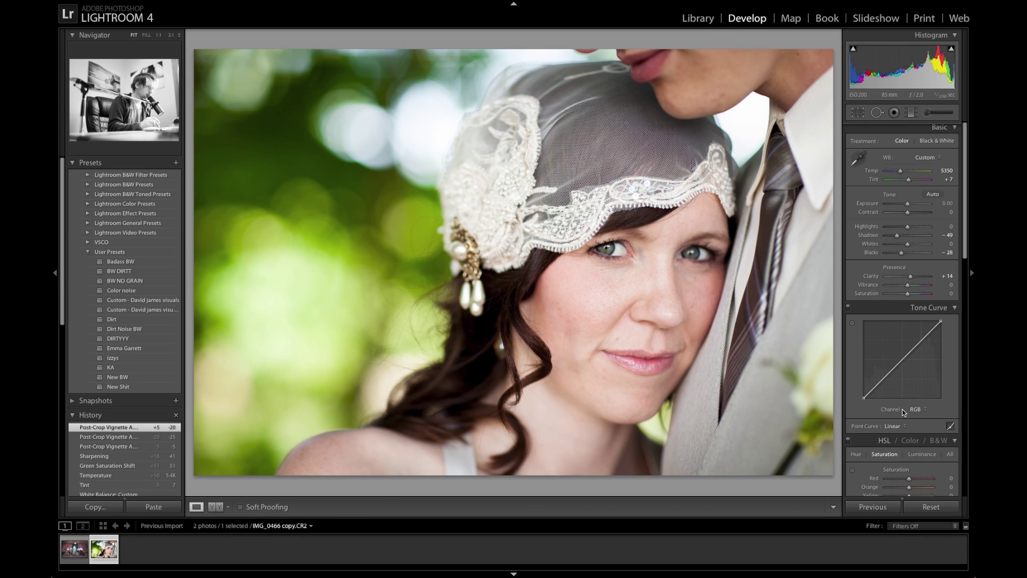
pyautogui.press('\\')
pyautogui.press('\\')
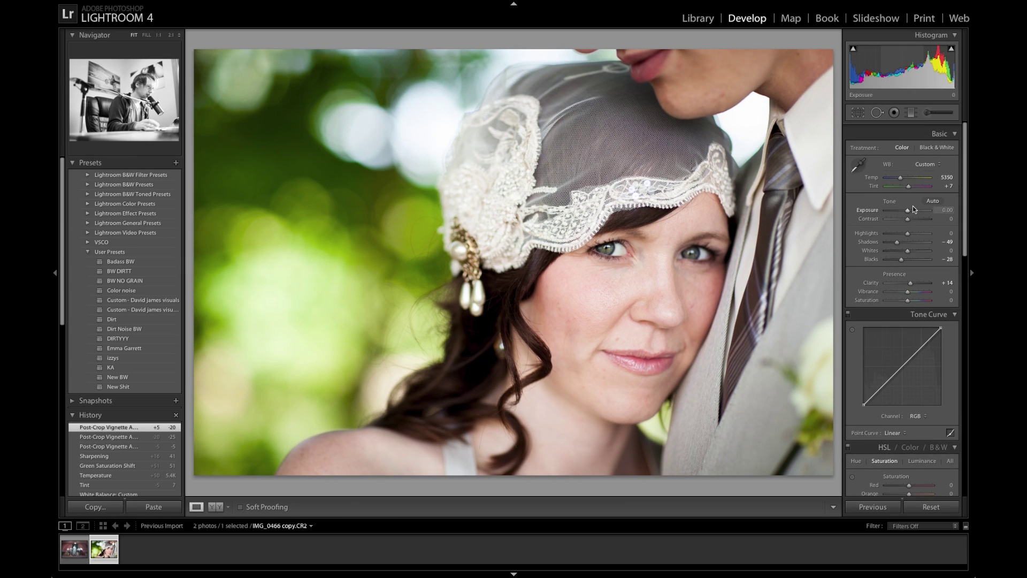
# Set the photo's Exposure to +0.10 and its Blacks to -23.
pyautogui.moveTo(909, 205); pyautogui.dragTo(909, 206)
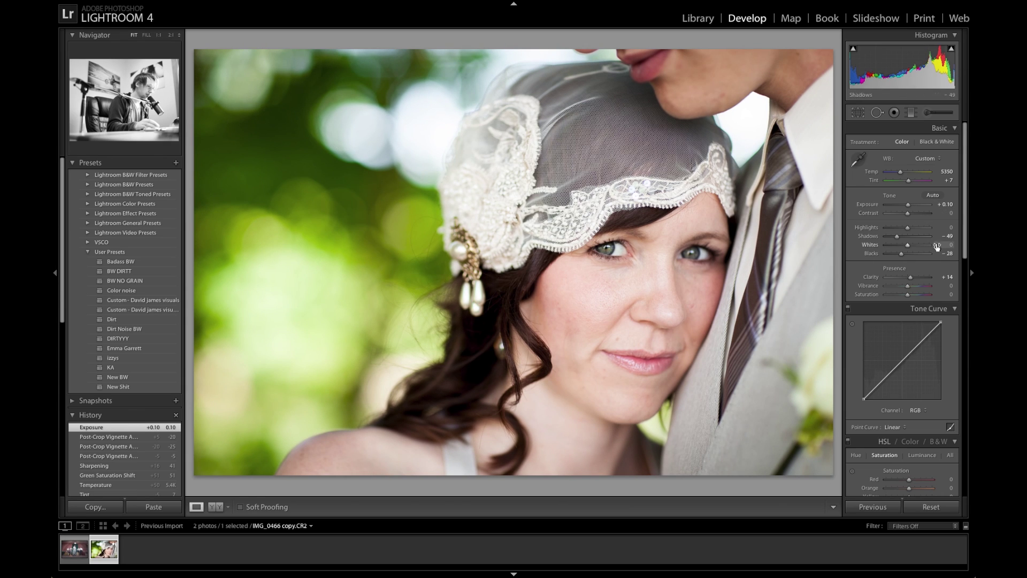
pyautogui.moveTo(902, 254); pyautogui.dragTo(903, 254)
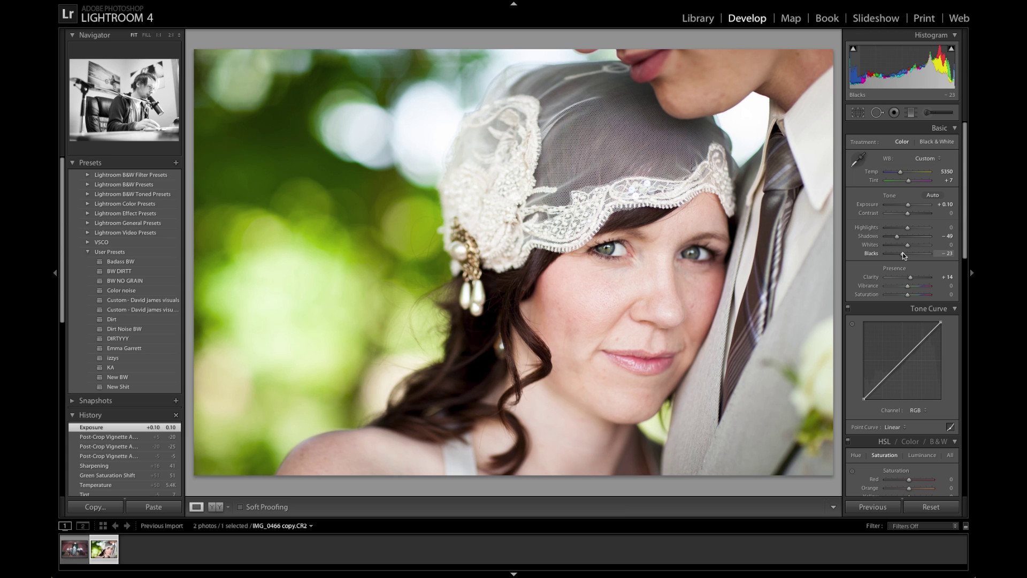
# Heal the blemish above the bride's upper lip with a Spot Removal spot of size 41.
pyautogui.click(614, 343)
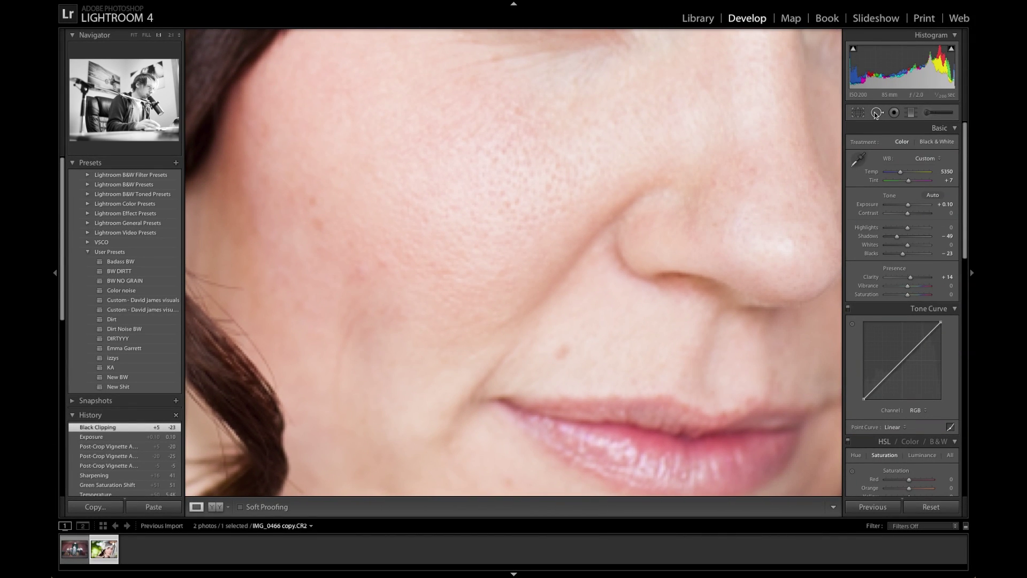
pyautogui.click(875, 113)
pyautogui.scroll(-8, 564, 348)
pyautogui.click(564, 353)
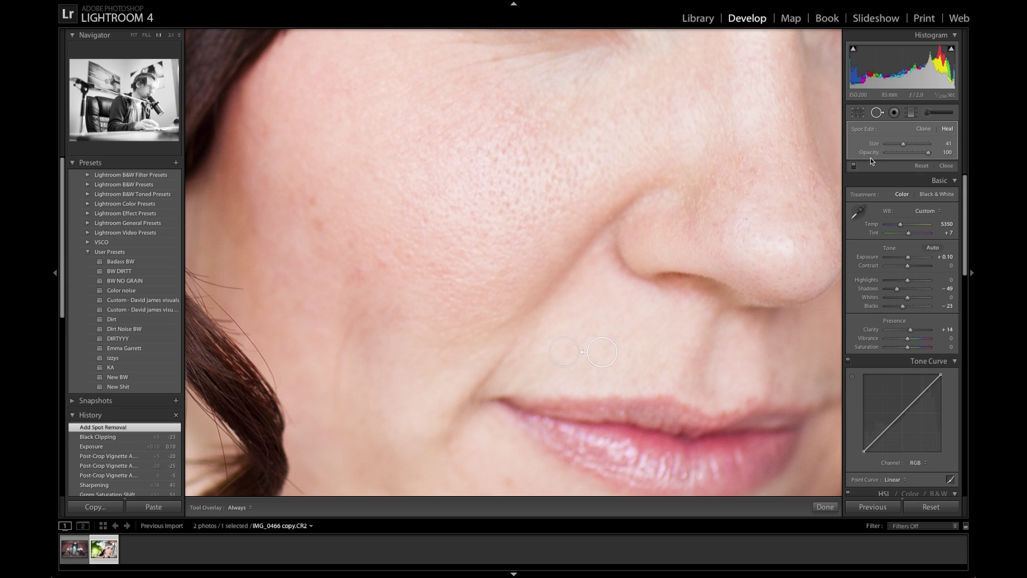
# Heal the small red blemishes on the bride's near cheek with Spot Removal spots of size 33.
pyautogui.scroll(-2, 378, 268)
pyautogui.click(385, 262)
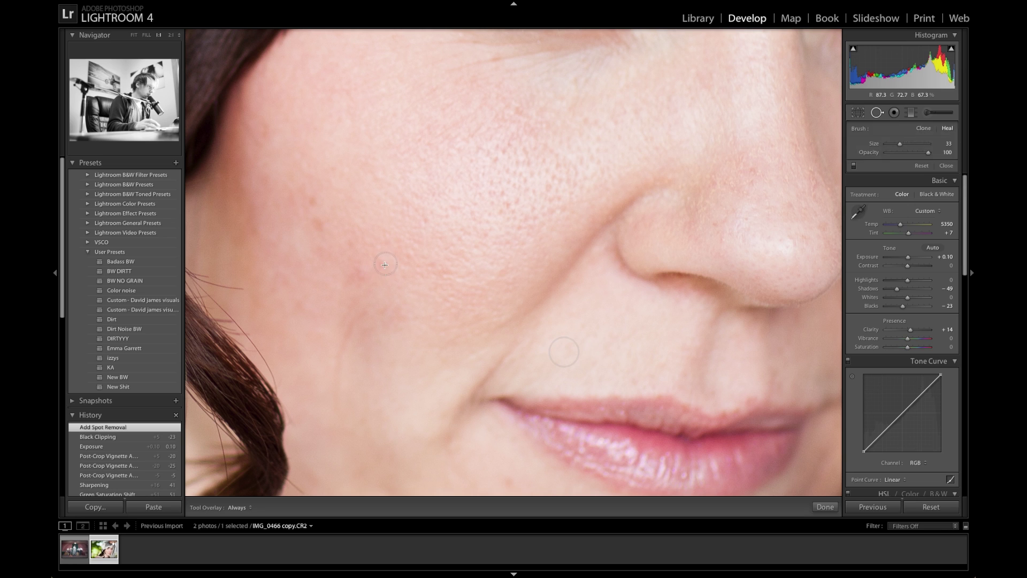
pyautogui.click(326, 250)
pyautogui.click(317, 222)
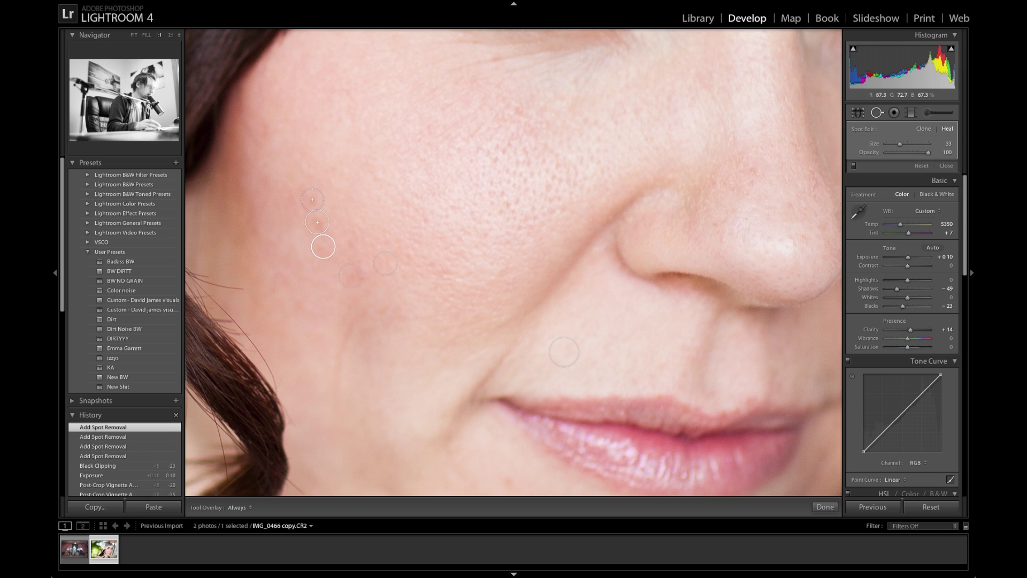
pyautogui.click(312, 197)
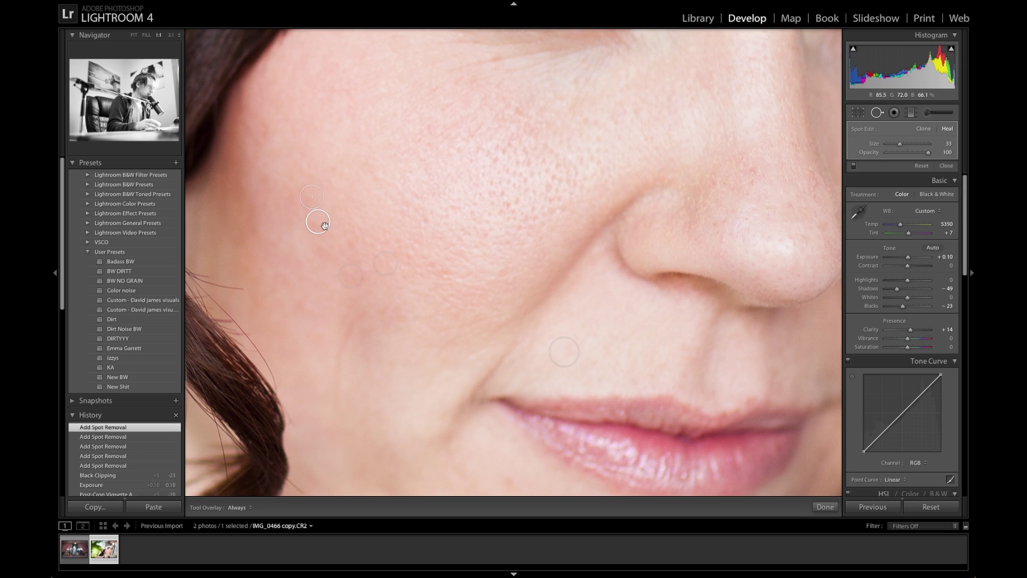
# Move the sample sources of two healed spots on the near cheek to neighbouring clean skin.
pyautogui.moveTo(318, 222); pyautogui.dragTo(346, 205)
pyautogui.click(319, 223)
pyautogui.moveTo(326, 245); pyautogui.dragTo(348, 231)
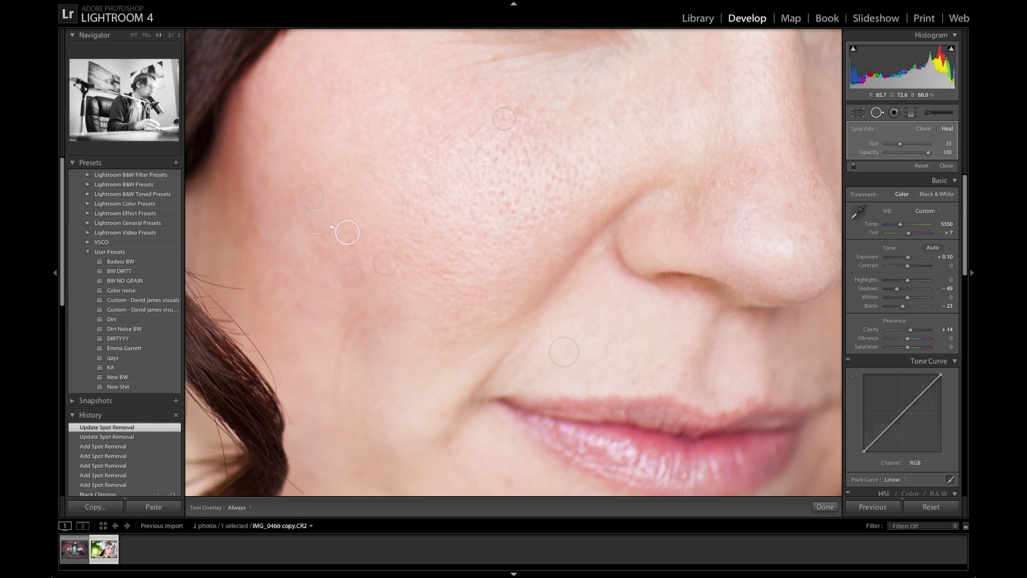
# Heal a blemish below the mouth corner with a size 25 spot and one on the far cheek with size 38.
pyautogui.click(499, 476)
pyautogui.scroll(1, 514, 262)
pyautogui.scroll(10, 513, 262)
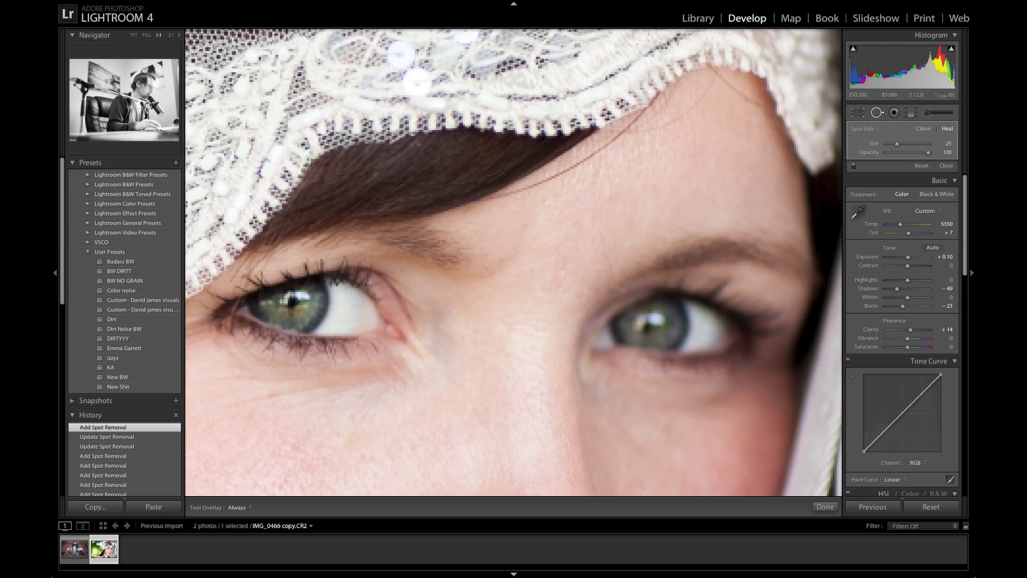
pyautogui.scroll(-8, 513, 263)
pyautogui.scroll(4, 598, 419)
pyautogui.hscroll(8, 597, 419)
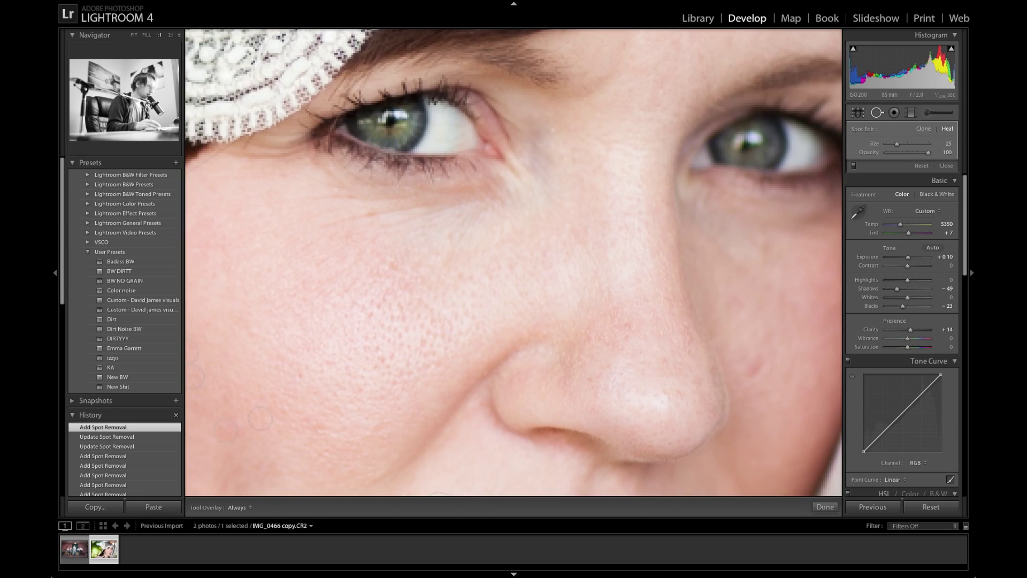
pyautogui.click(743, 369)
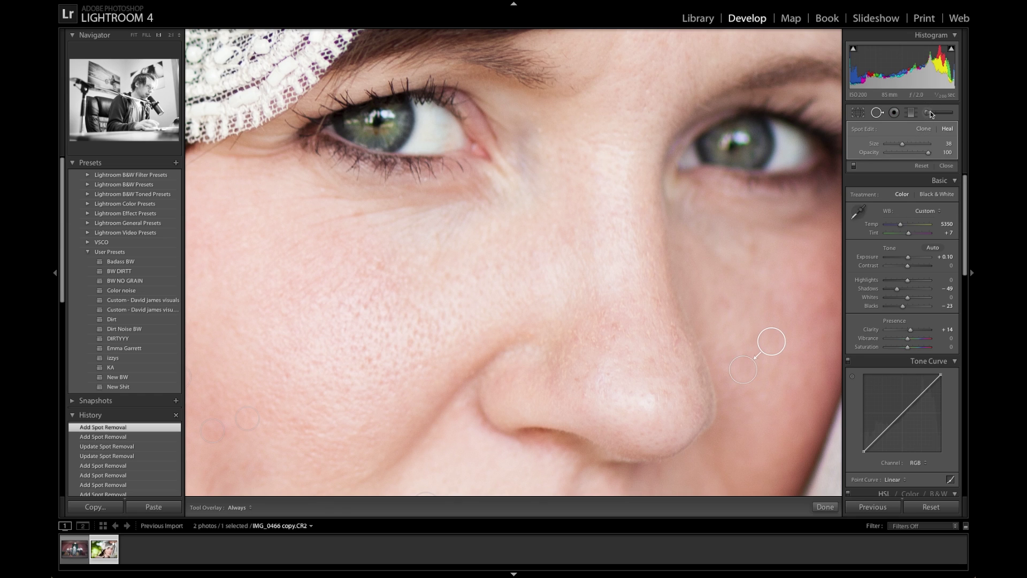
# Paint the Iris Enhance adjustment brush effect over both of the bride's irises with a small brush.
pyautogui.click(930, 113)
pyautogui.click(898, 147)
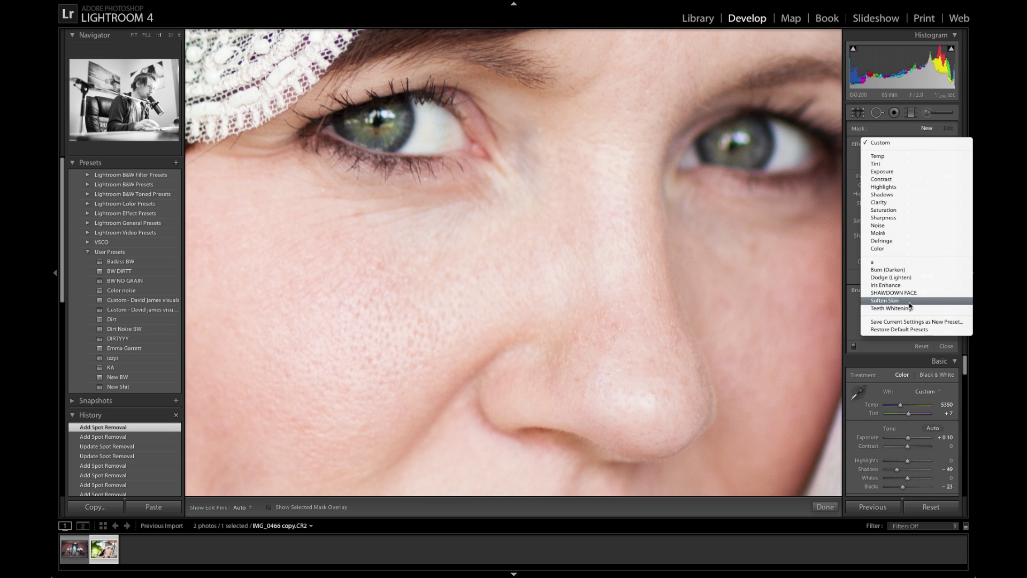
pyautogui.click(904, 285)
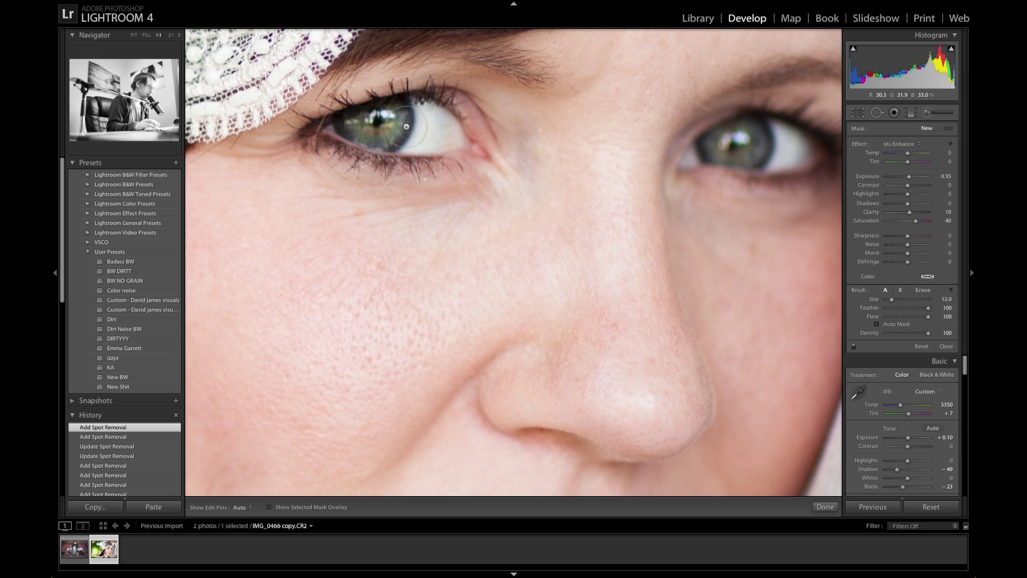
pyautogui.scroll(-5, 376, 143)
pyautogui.press('h')
pyautogui.moveTo(376, 143)
pyautogui.mouseDown()
pyautogui.moveTo(355, 120)
pyautogui.moveTo(361, 140)
pyautogui.moveTo(385, 136)
pyautogui.moveTo(390, 106)
pyautogui.moveTo(392, 137)
pyautogui.mouseUp()
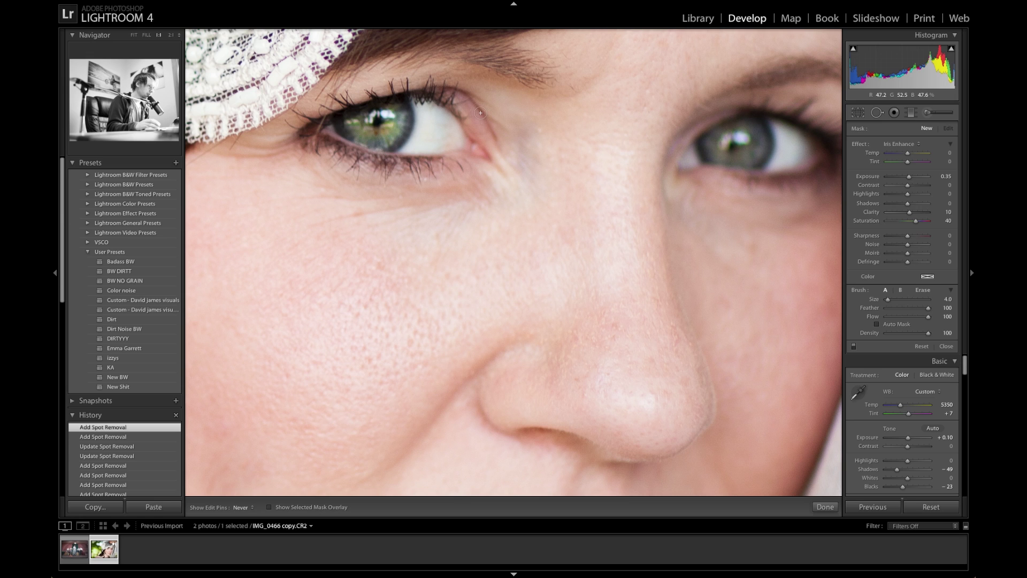
pyautogui.scroll(1, 761, 148)
pyautogui.moveTo(761, 148)
pyautogui.mouseDown()
pyautogui.moveTo(712, 157)
pyautogui.moveTo(708, 140)
pyautogui.moveTo(728, 129)
pyautogui.moveTo(716, 141)
pyautogui.moveTo(726, 152)
pyautogui.moveTo(755, 155)
pyautogui.moveTo(755, 130)
pyautogui.mouseUp()
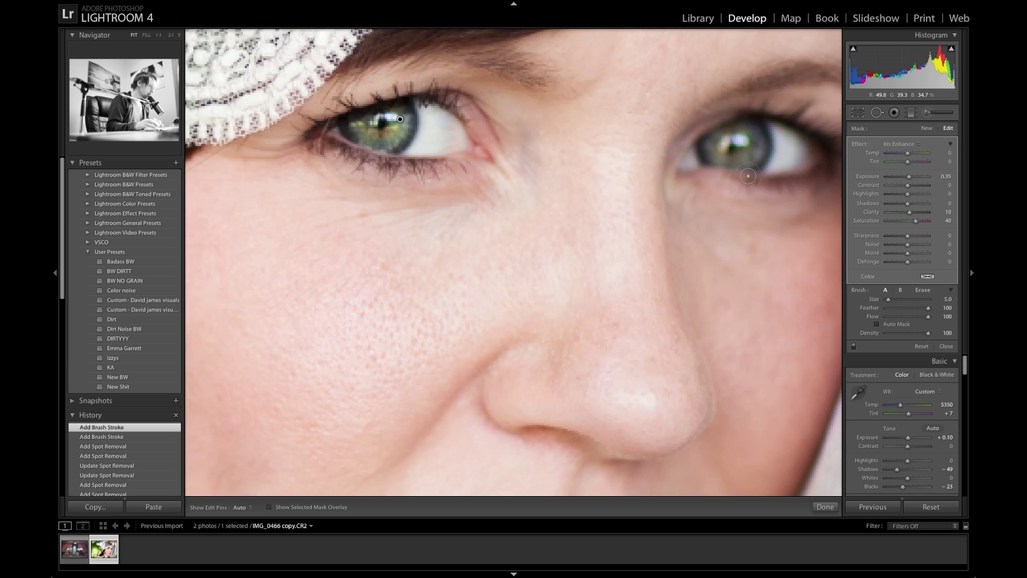
# Fit the whole photo in view and set the iris brush adjustment's Exposure to 0.25.
pyautogui.press('z')
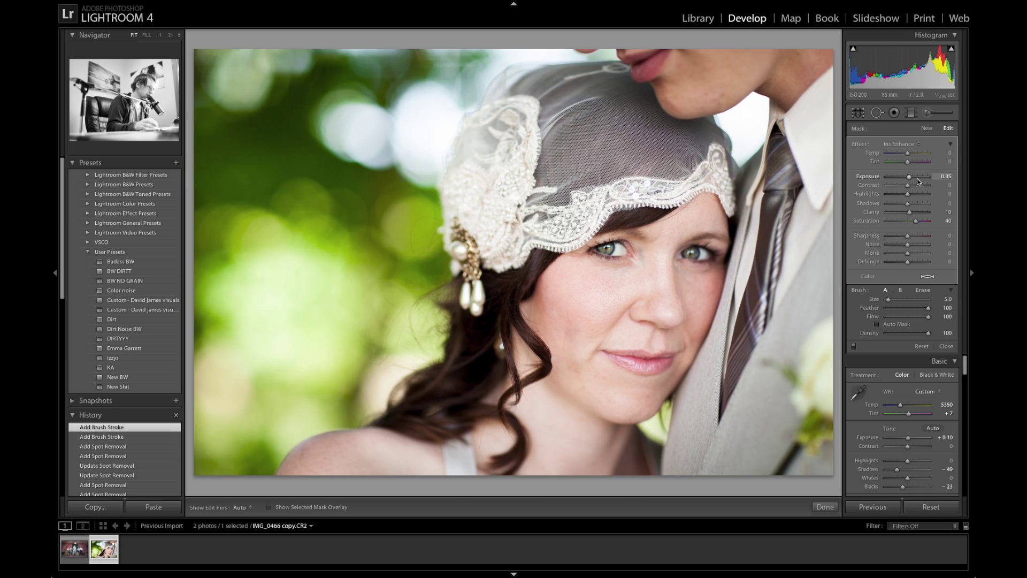
pyautogui.press('Down')
pyautogui.press('Up')
pyautogui.press('Up')
pyautogui.press('Up')
pyautogui.press('Up')
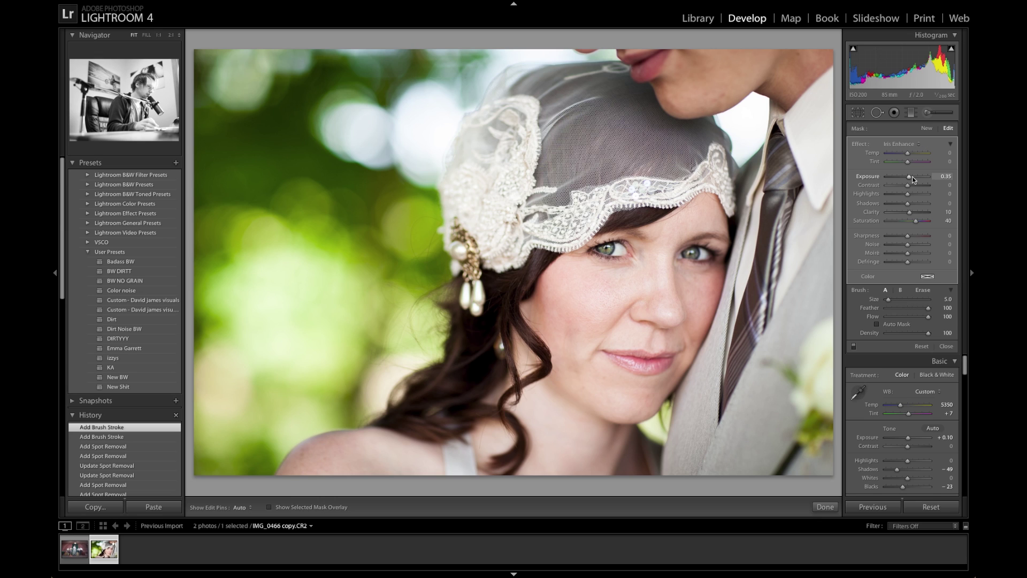
pyautogui.press('Down')
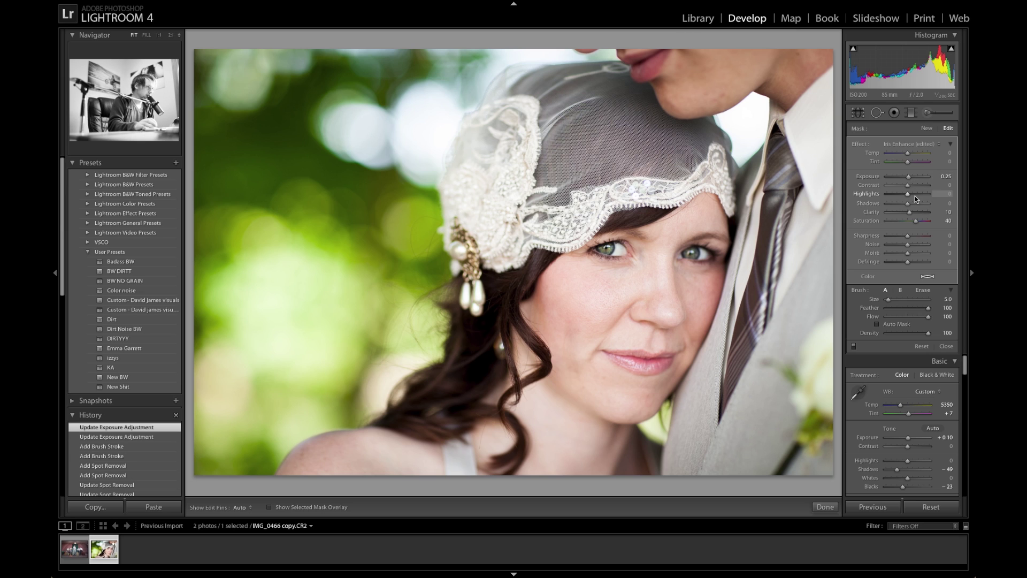
# Paint a new size 11 brush mask over the tie, flower and lace headpiece with Exposure -2.20 and Clarity and Saturation reset.
pyautogui.click(927, 131)
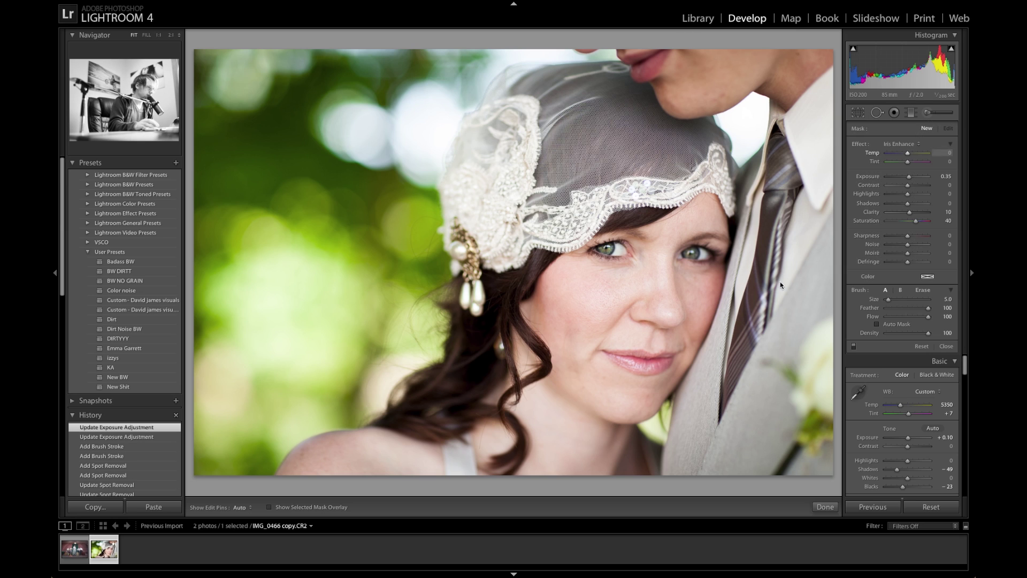
pyautogui.doubleClick(917, 220)
pyautogui.doubleClick(909, 212)
pyautogui.moveTo(899, 177); pyautogui.dragTo(895, 176)
pyautogui.scroll(5, 785, 175)
pyautogui.scroll(-5, 785, 175)
pyautogui.moveTo(781, 155)
pyautogui.mouseDown()
pyautogui.moveTo(743, 369)
pyautogui.moveTo(747, 356)
pyautogui.mouseUp()
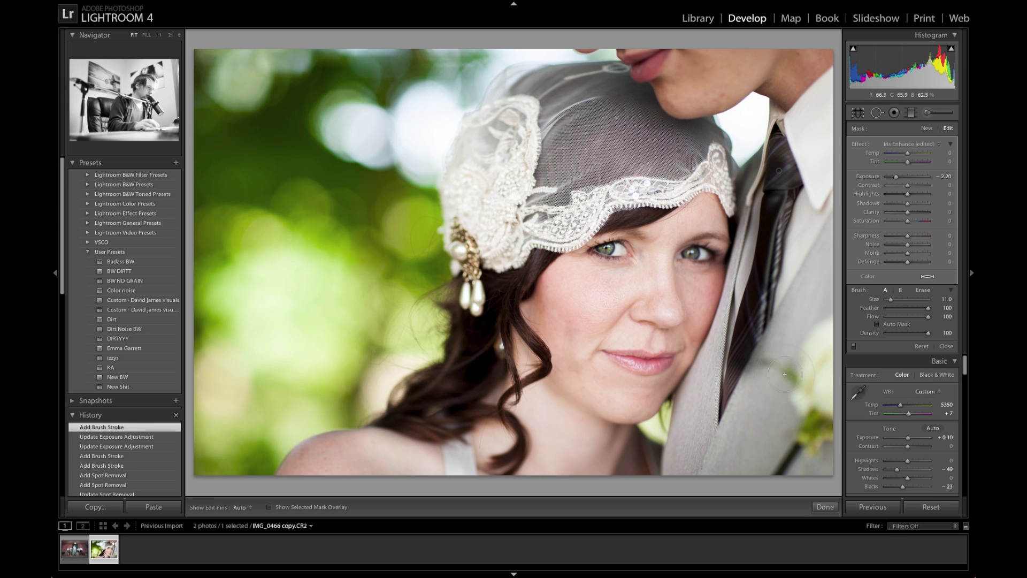
pyautogui.moveTo(791, 405)
pyautogui.mouseDown()
pyautogui.moveTo(819, 419)
pyautogui.moveTo(802, 436)
pyautogui.mouseUp()
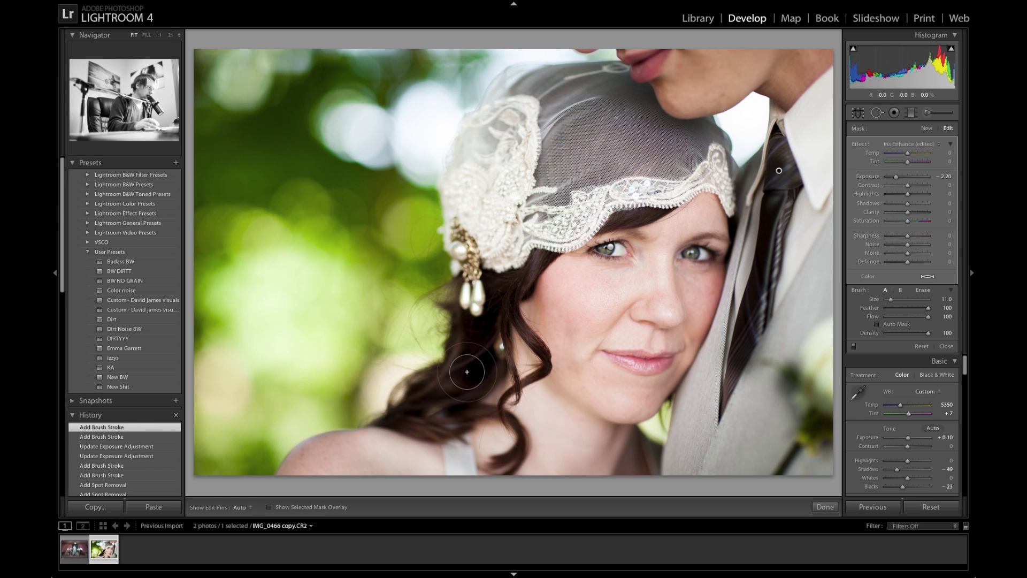
pyautogui.moveTo(471, 221)
pyautogui.mouseDown()
pyautogui.moveTo(500, 229)
pyautogui.moveTo(694, 172)
pyautogui.mouseUp()
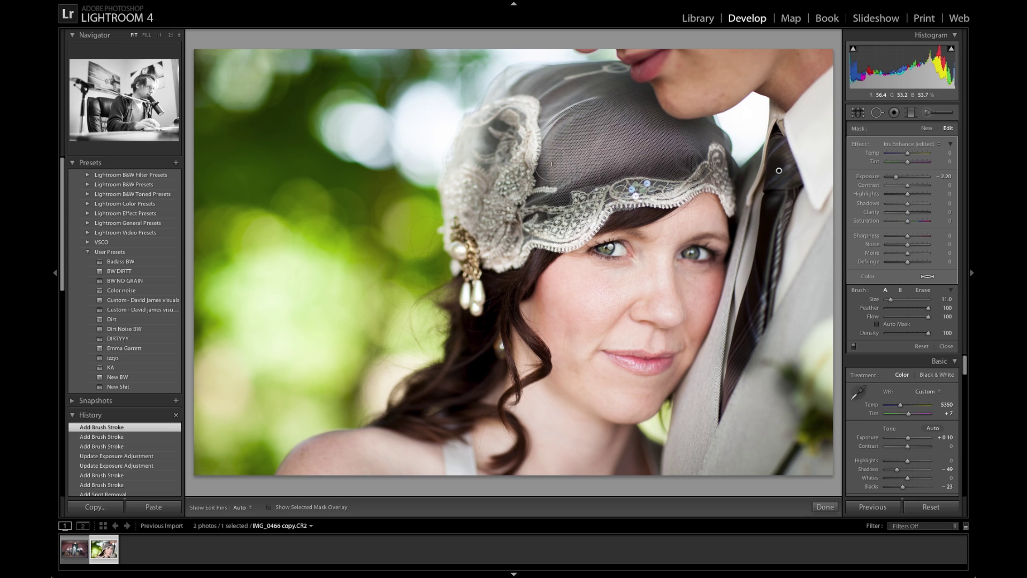
# Reset the Exposure of the tie and headpiece mask and set its Clarity to 50.
pyautogui.doubleClick(895, 177)
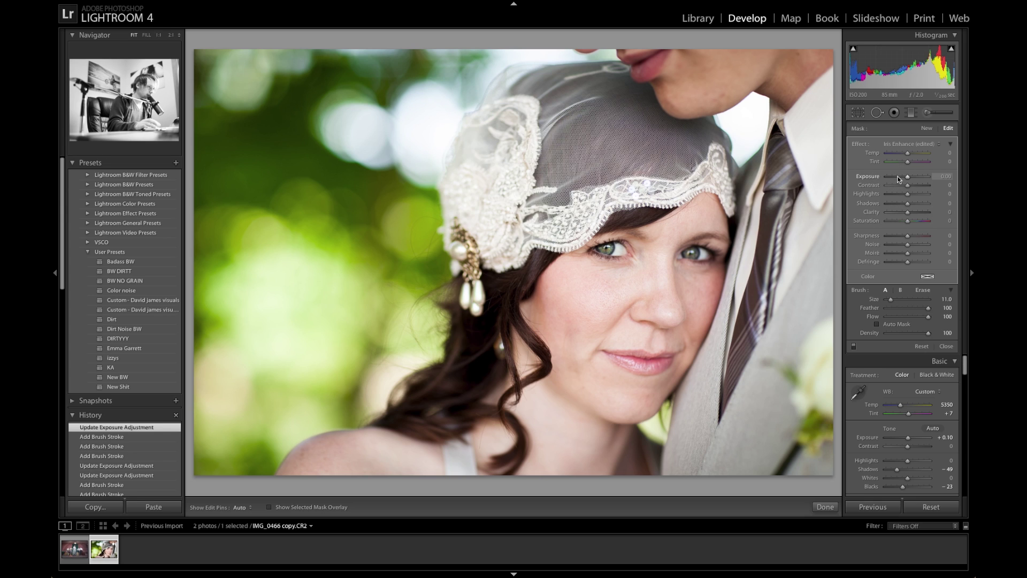
pyautogui.click(914, 213)
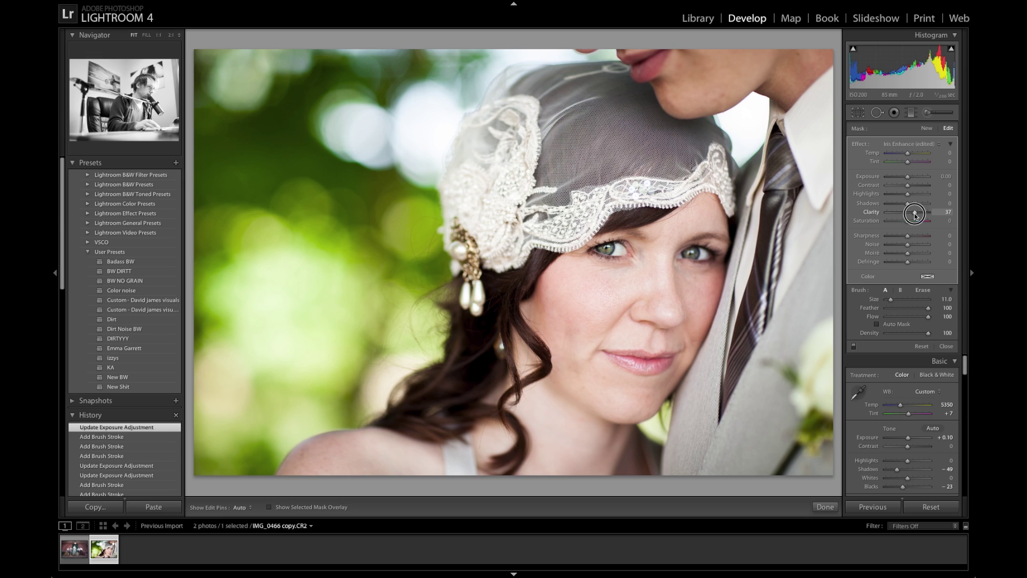
pyautogui.moveTo(915, 214); pyautogui.dragTo(918, 214)
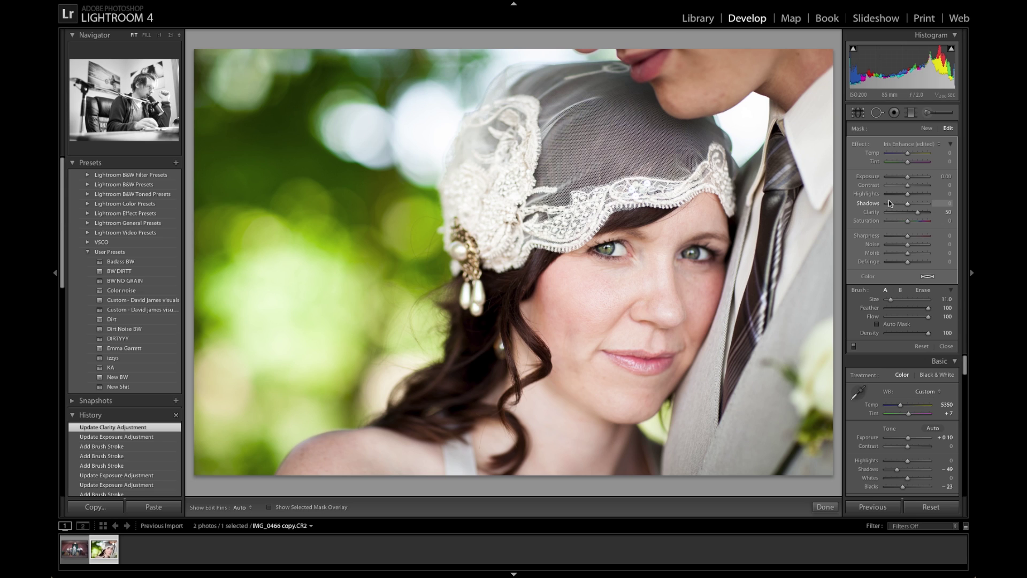
# Paint a new size 16 brush mask over the groom's lower face and neck with Exposure -2.20.
pyautogui.click(927, 128)
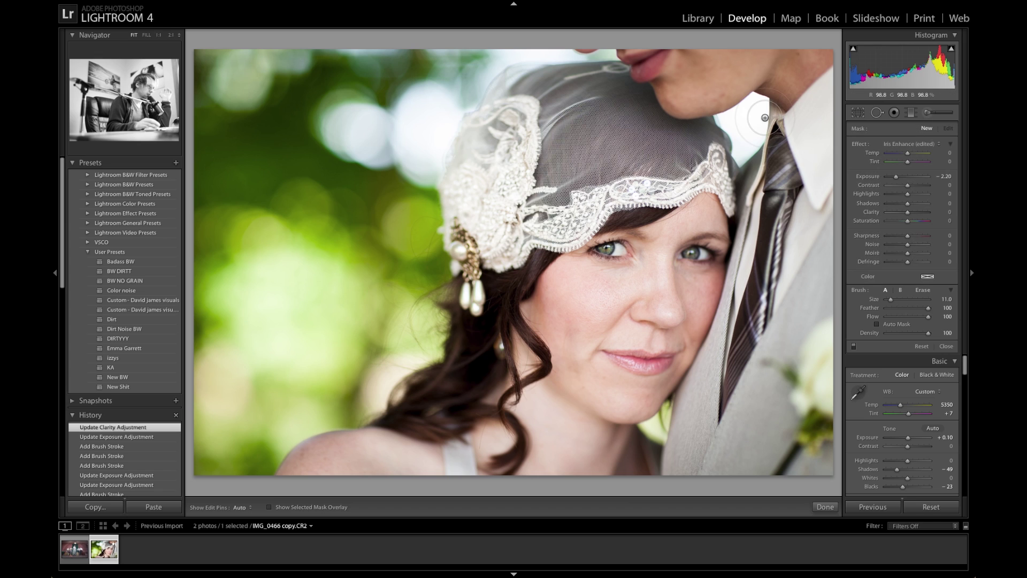
pyautogui.scroll(5, 671, 78)
pyautogui.moveTo(790, 70); pyautogui.dragTo(616, 75)
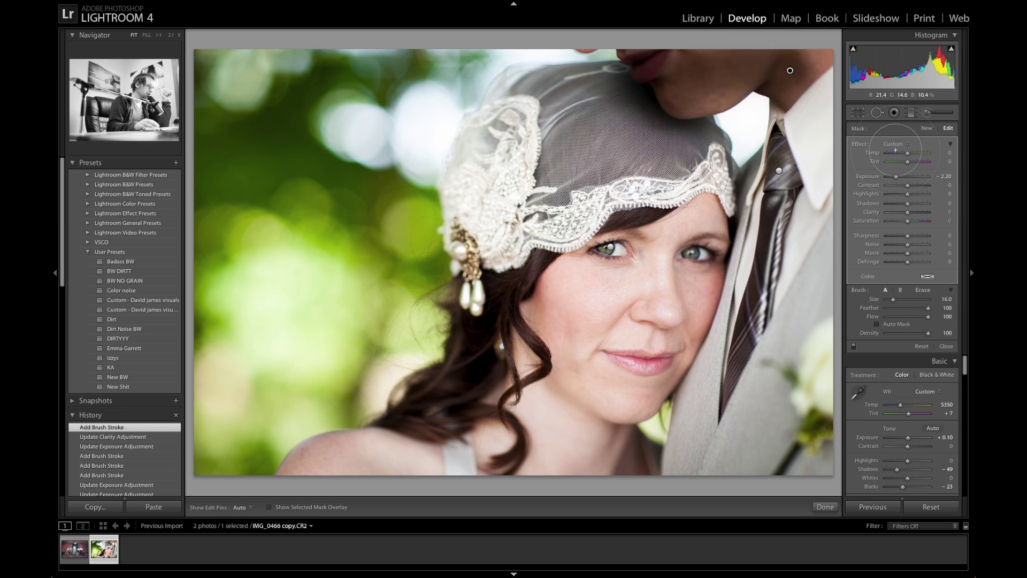
# Set the groom mask's Exposure to 0.10 with Shadows at 0, and close the adjustment brush.
pyautogui.doubleClick(898, 177)
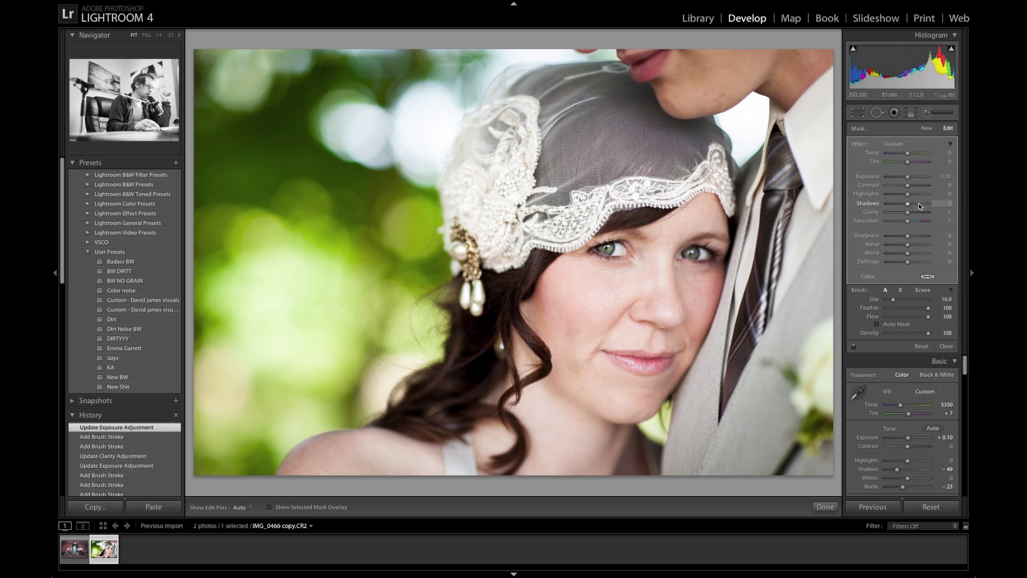
pyautogui.moveTo(919, 204); pyautogui.dragTo(908, 185)
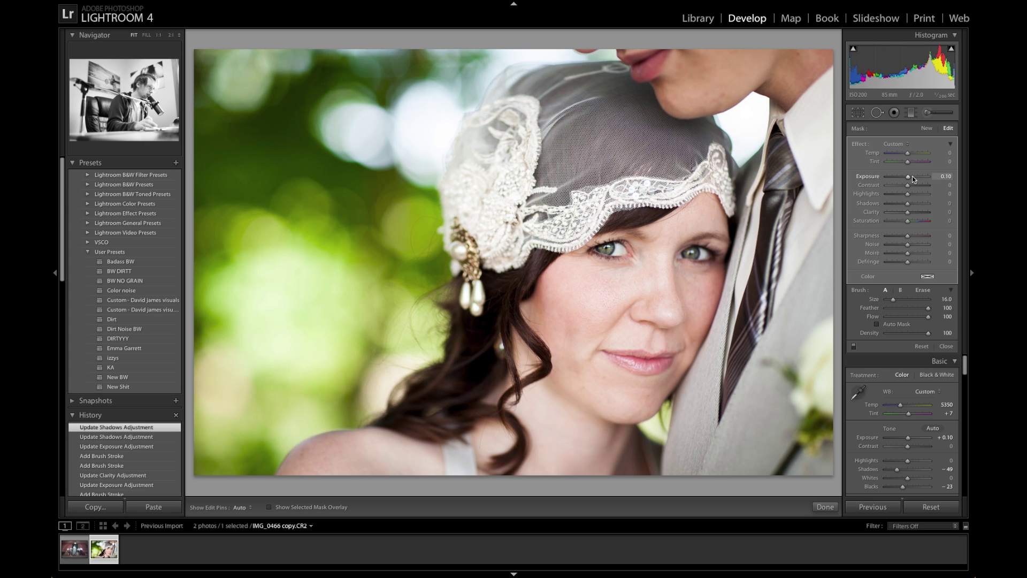
pyautogui.click(910, 110)
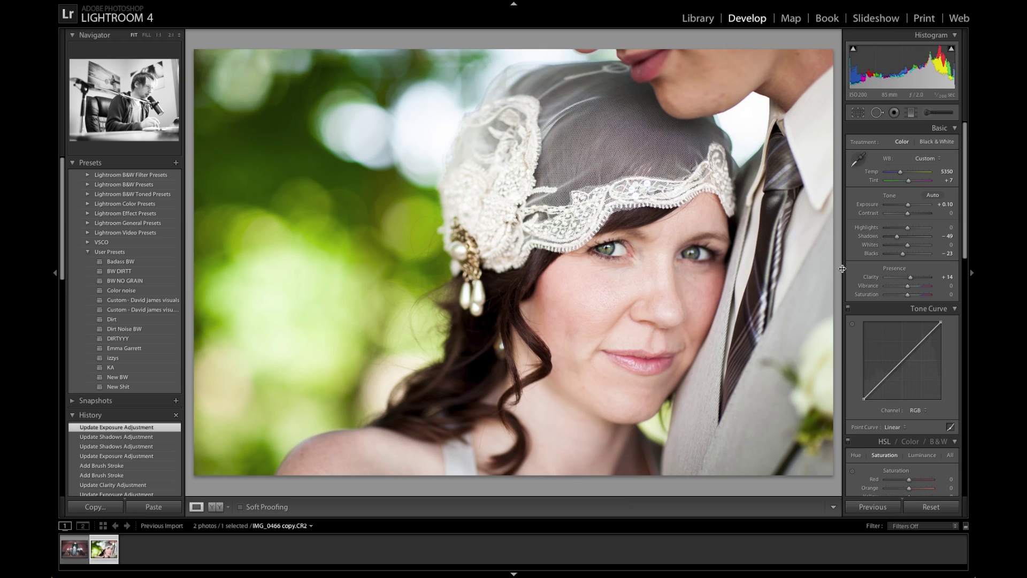
# Compare the Before version with the retouched photo to review the healing and brush adjustments.
pyautogui.press('\\')
pyautogui.press('\\')
pyautogui.press('\\')
pyautogui.press('\\')
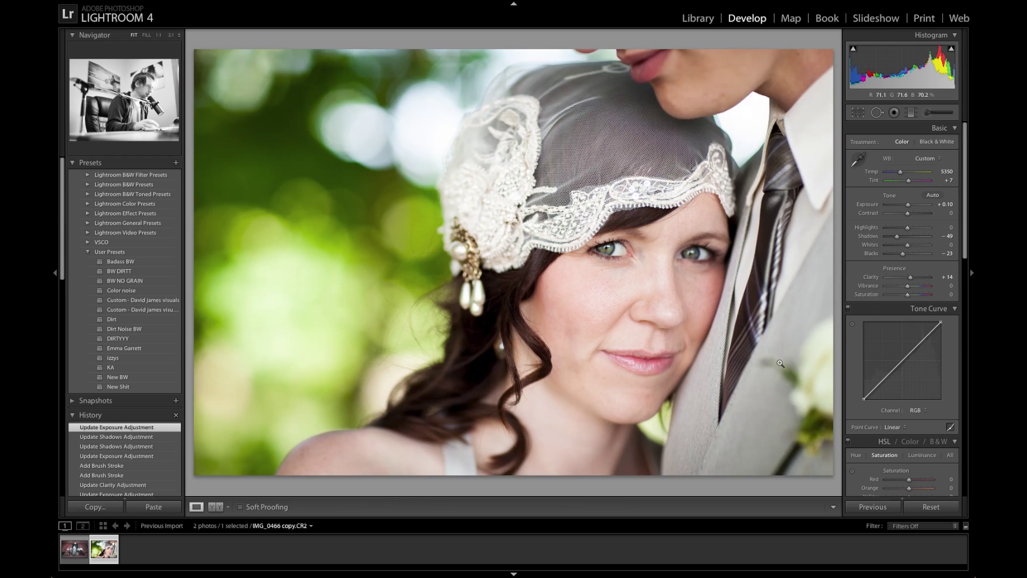
# Heal a blemish on the bride's chin with a size 54 Spot Removal circle, sampling the clean skin beside it.
pyautogui.click(653, 402)
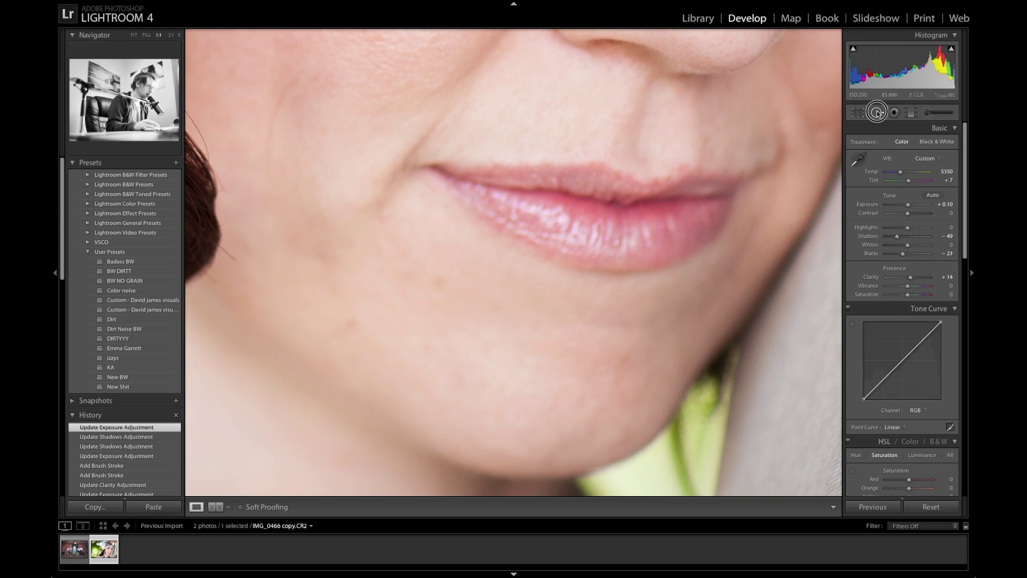
pyautogui.click(878, 114)
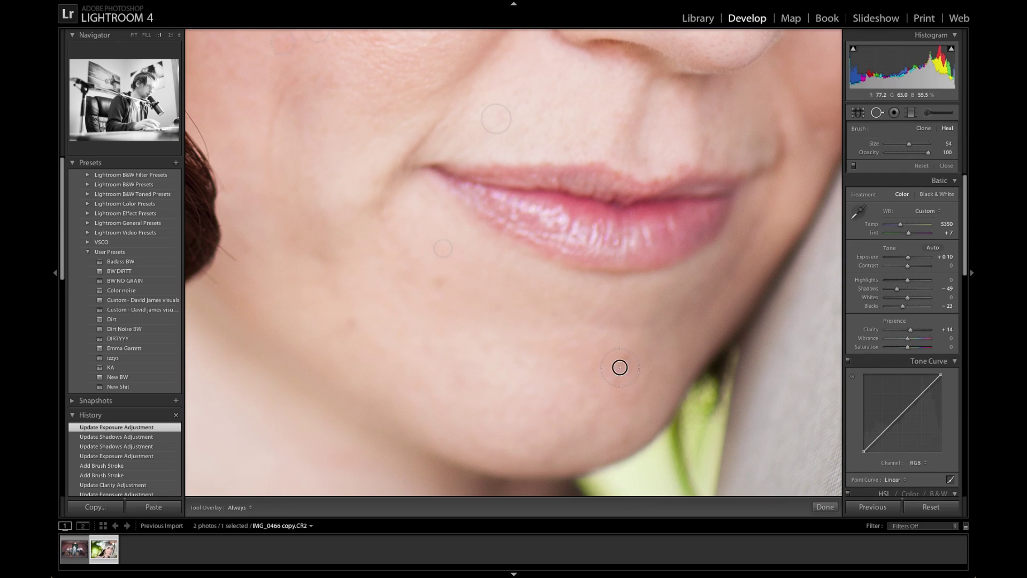
pyautogui.click(620, 367)
pyautogui.moveTo(607, 325); pyautogui.dragTo(571, 361)
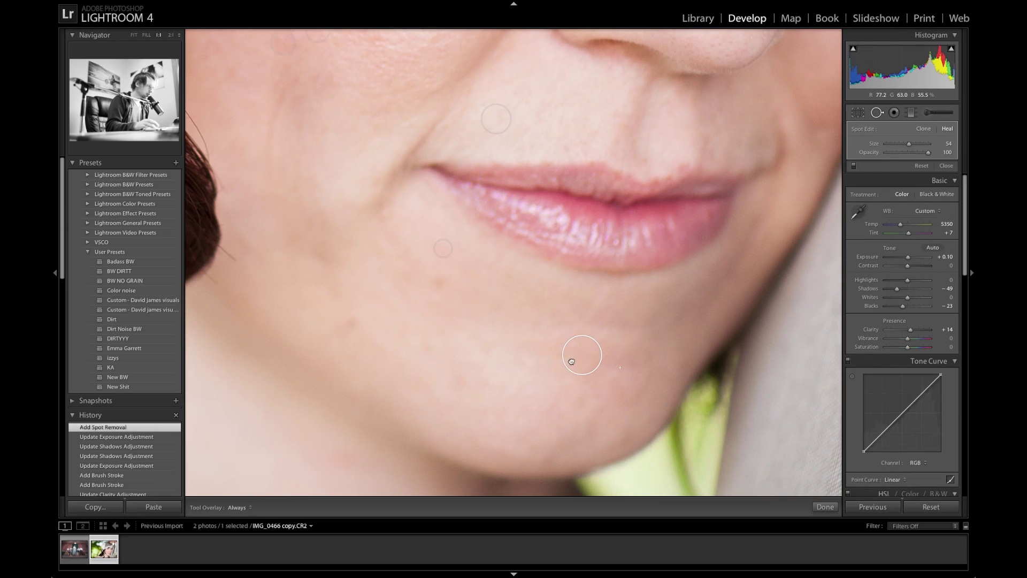
# Heal two small blemishes between the bride's mouth and jaw with size 30 spots, and compare the full photo with its Before version.
pyautogui.scroll(-5, 357, 325)
pyautogui.click(354, 323)
pyautogui.click(353, 324)
pyautogui.click(443, 285)
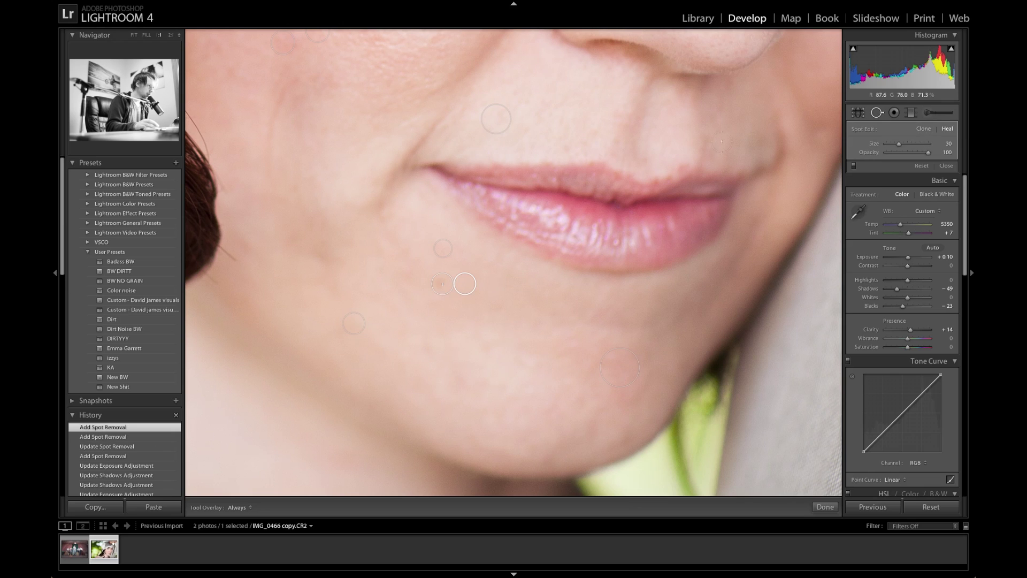
pyautogui.press('q')
pyautogui.click(694, 218)
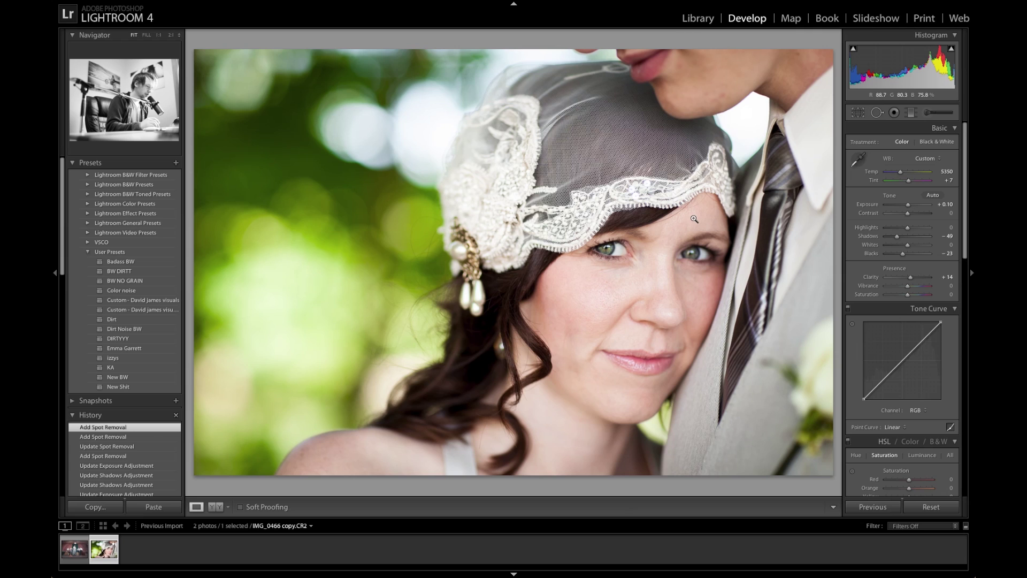
pyautogui.press('\\')
pyautogui.press('\\')
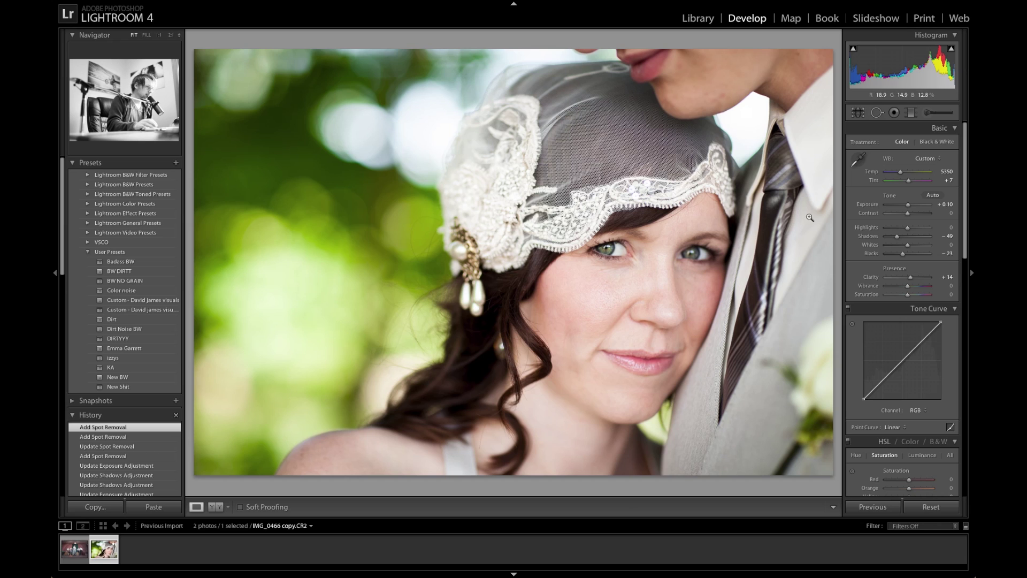
# Paint a size 6 Soften Skin brush mask under the bride's eye nearest the groom and set its Clarity to -24.
pyautogui.click(929, 114)
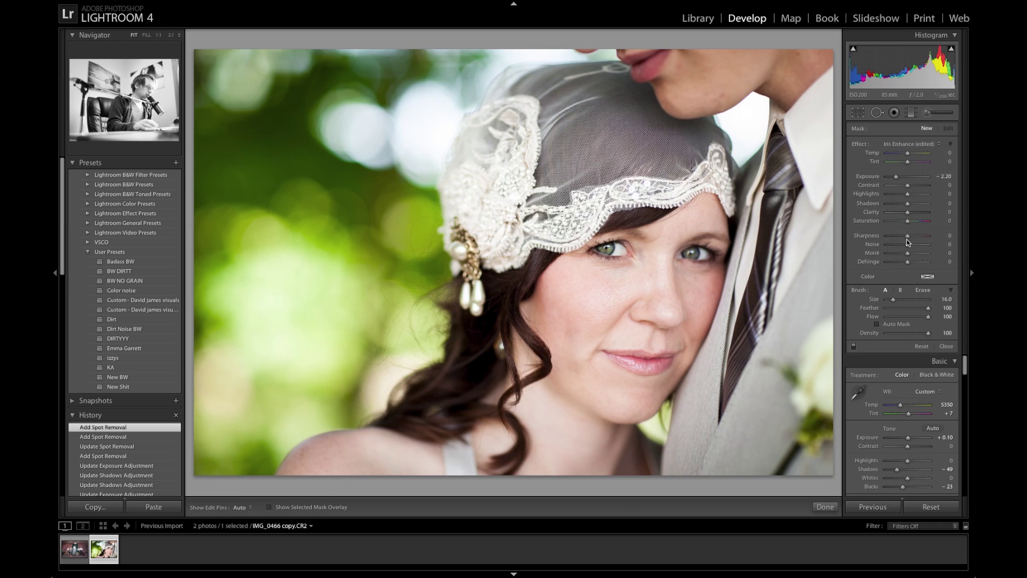
pyautogui.click(905, 152)
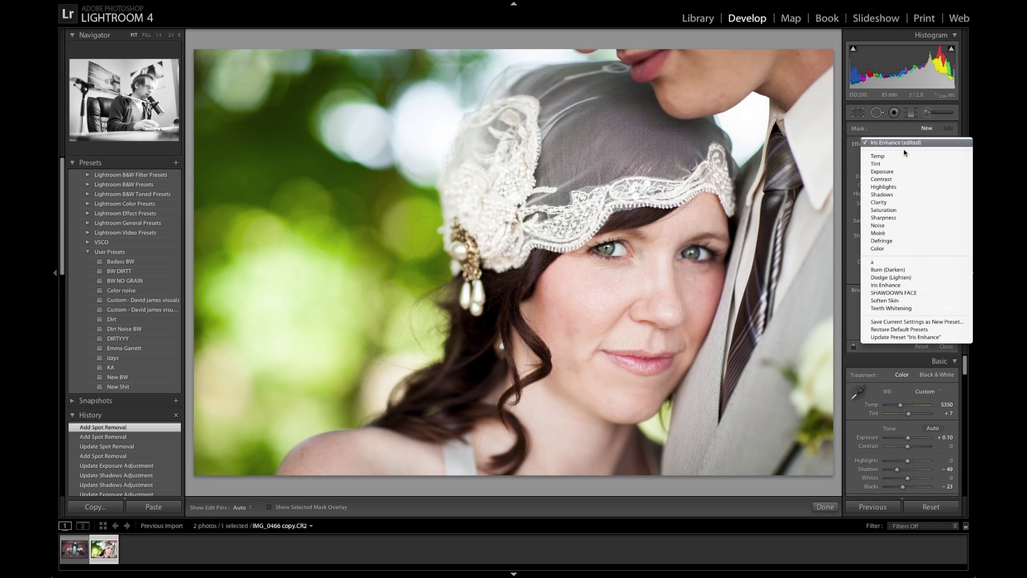
pyautogui.click(903, 301)
pyautogui.scroll(-5, 691, 288)
pyautogui.press('h')
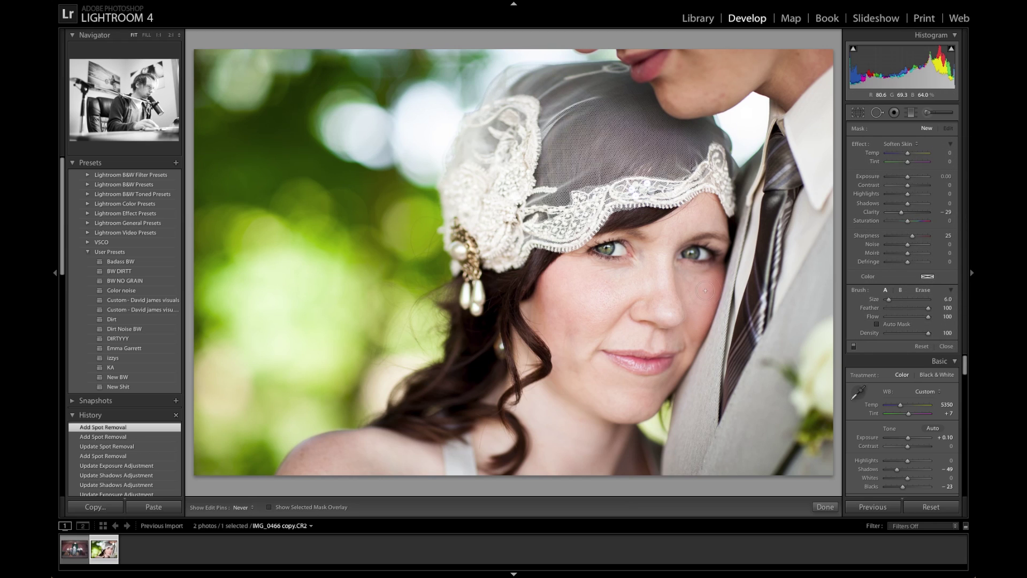
pyautogui.click(822, 244)
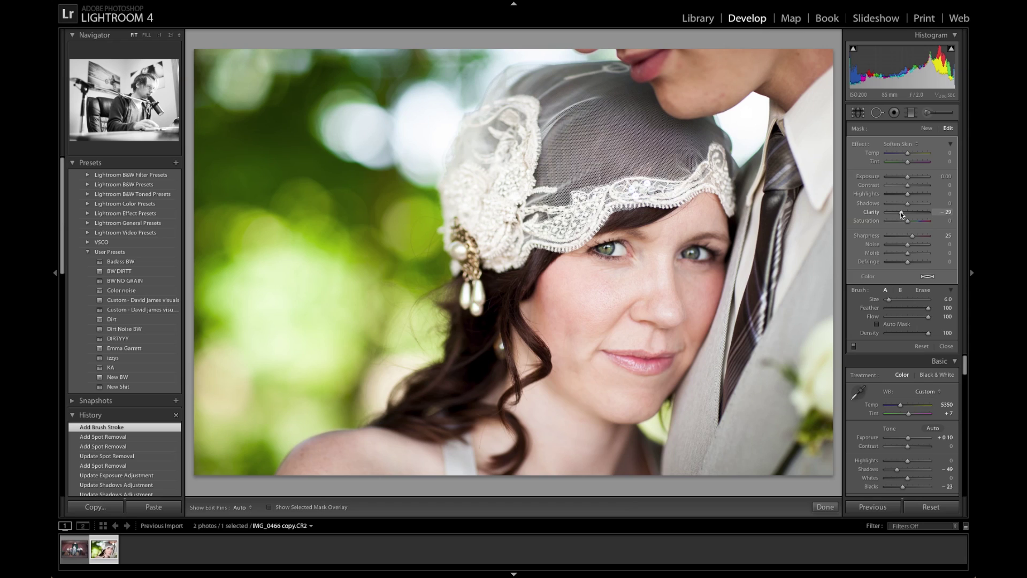
pyautogui.moveTo(897, 214)
pyautogui.mouseDown()
pyautogui.moveTo(871, 221)
pyautogui.moveTo(930, 213)
pyautogui.moveTo(903, 216)
pyautogui.mouseUp()
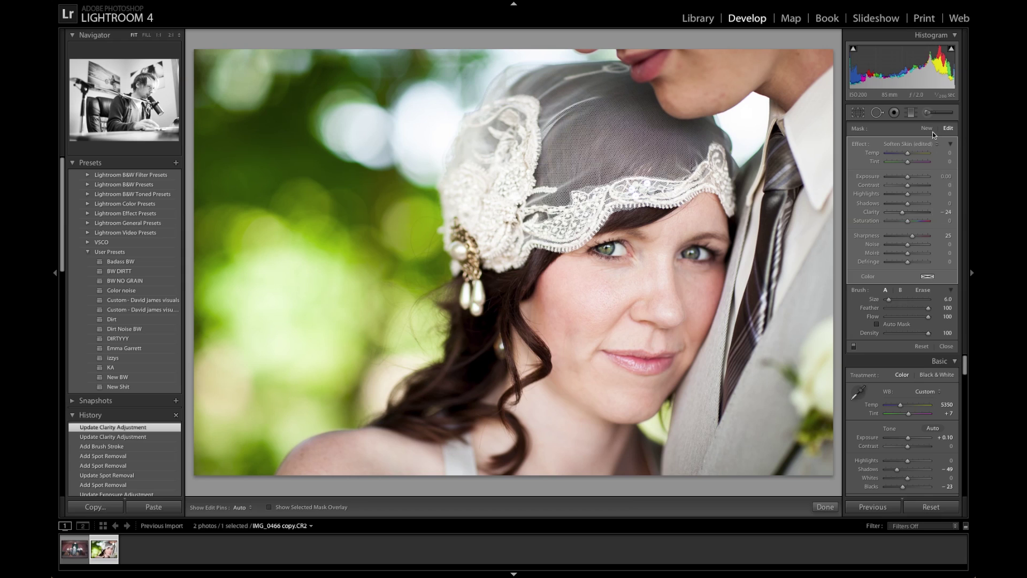
# Paint a separate Soften Skin mask under the bride's other eye and set its Clarity to -41.
pyautogui.press('h')
pyautogui.moveTo(617, 285)
pyautogui.mouseDown()
pyautogui.moveTo(600, 309)
pyautogui.moveTo(615, 289)
pyautogui.moveTo(602, 295)
pyautogui.mouseUp()
pyautogui.press('h')
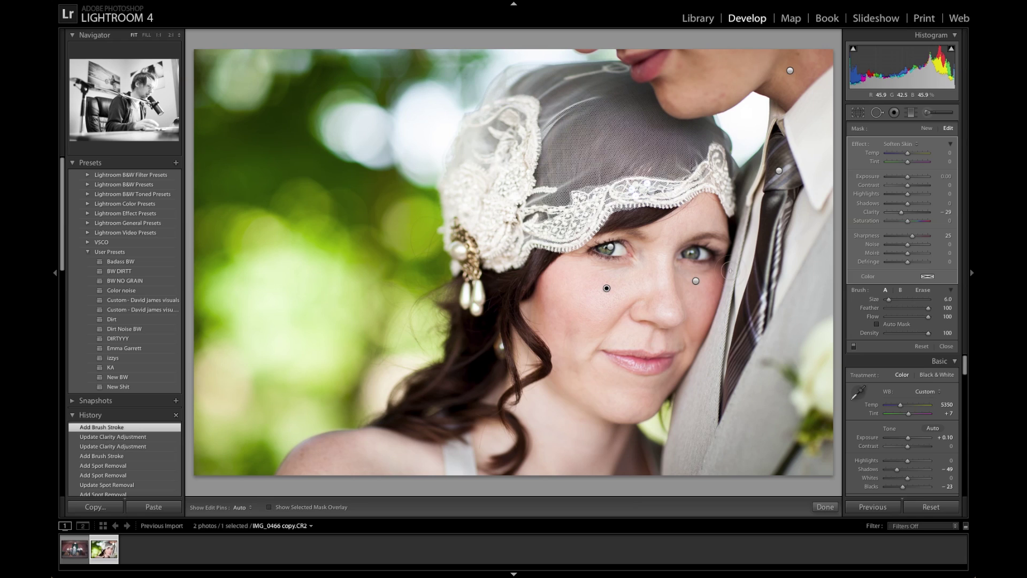
pyautogui.moveTo(900, 216); pyautogui.dragTo(899, 216)
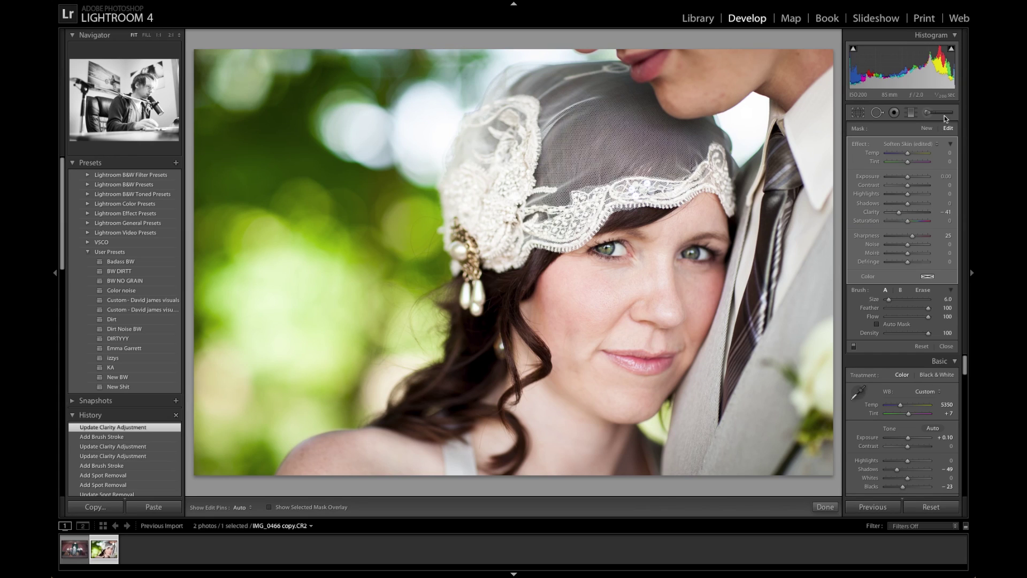
# Paint a new size 16 mask over the headpiece flower and veil with Sharpness 0, Exposure 0.10 and Clarity 31.
pyautogui.click(923, 128)
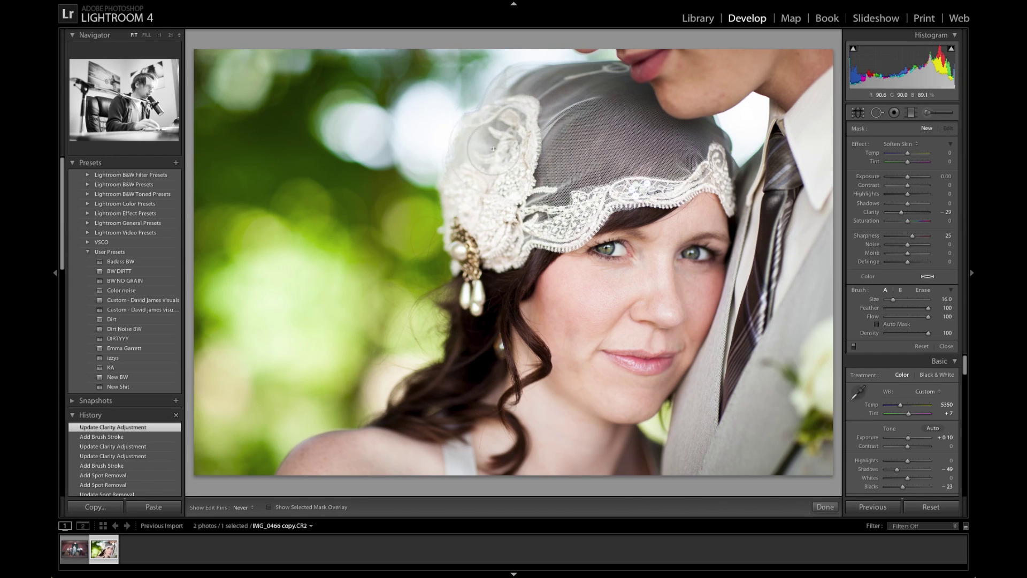
pyautogui.moveTo(599, 122); pyautogui.dragTo(595, 123)
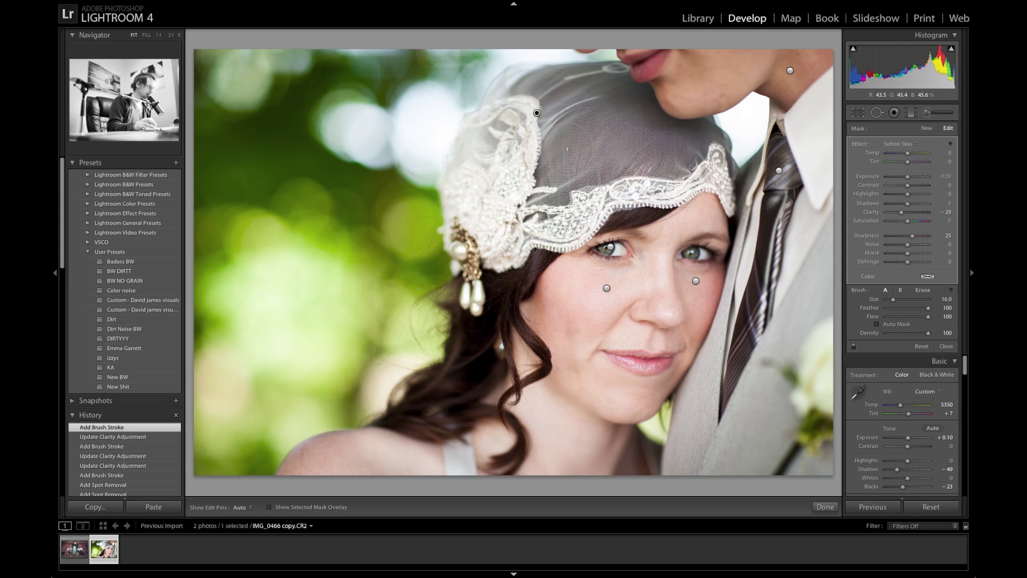
pyautogui.doubleClick(904, 212)
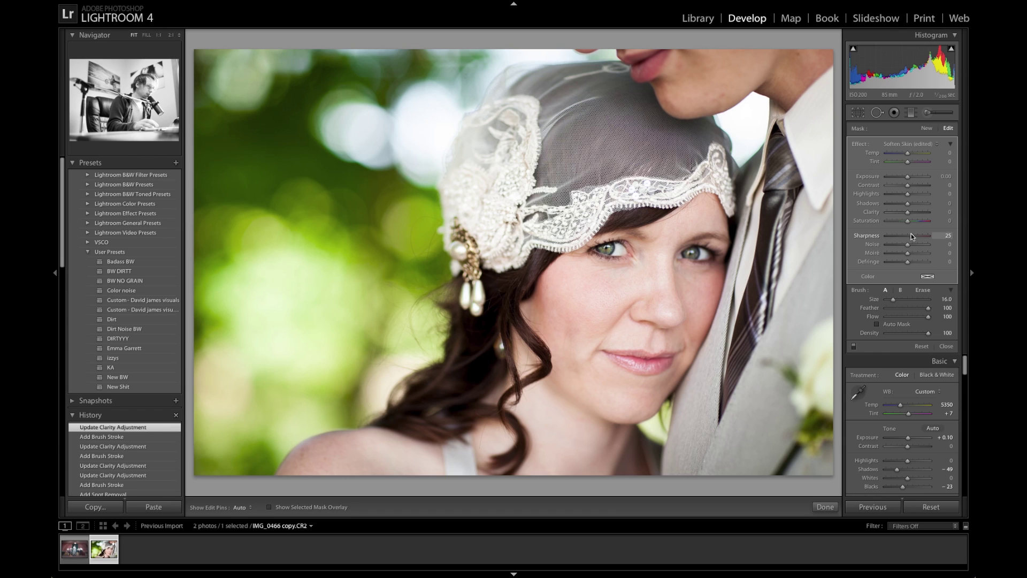
pyautogui.doubleClick(911, 236)
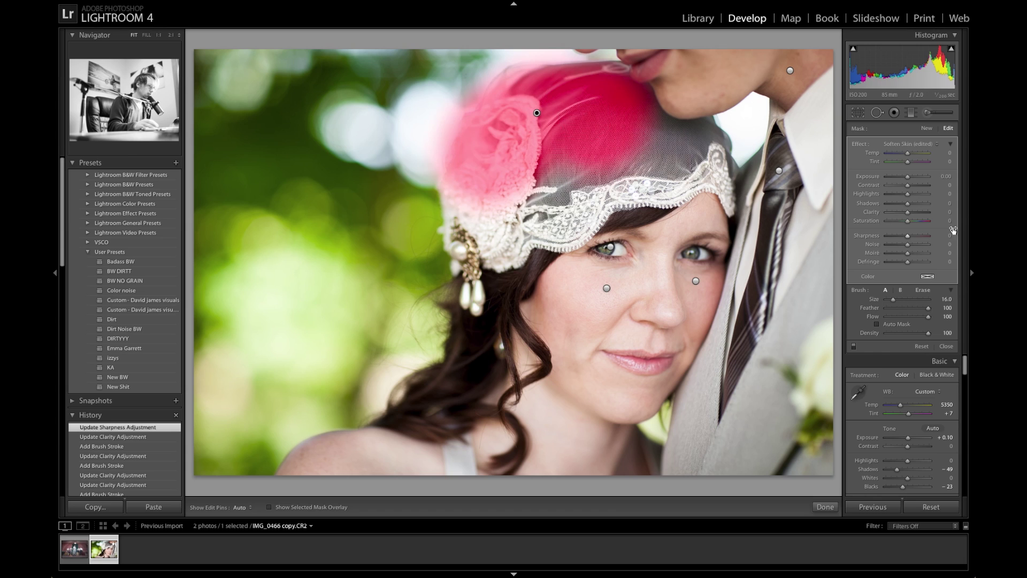
pyautogui.click(912, 180)
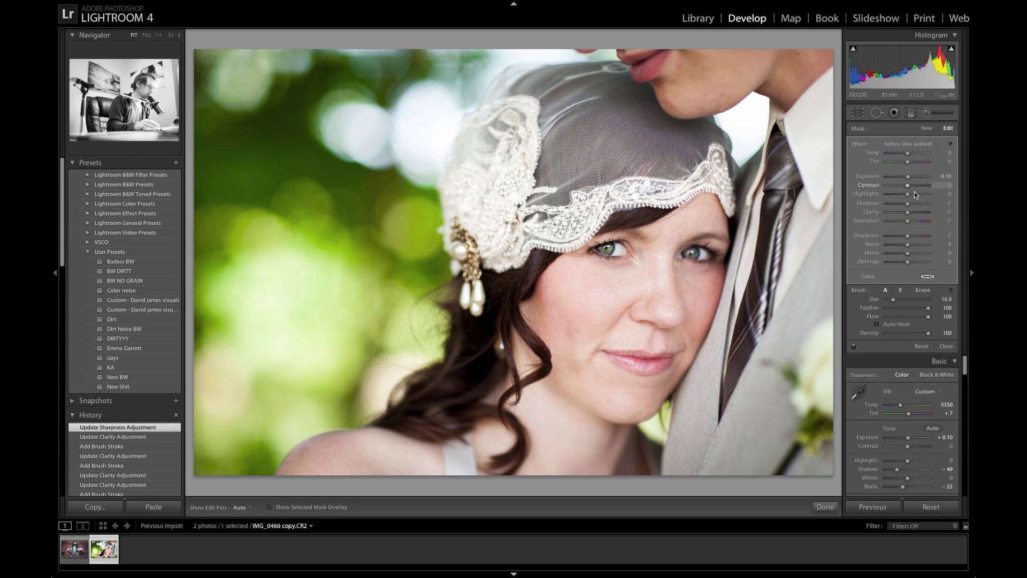
pyautogui.click(915, 213)
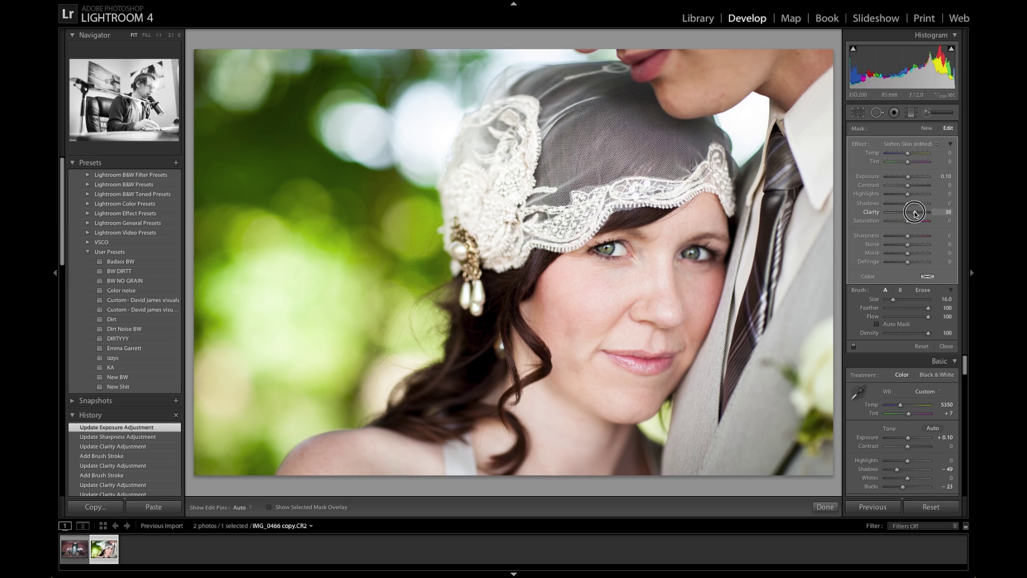
pyautogui.moveTo(915, 214); pyautogui.dragTo(912, 212)
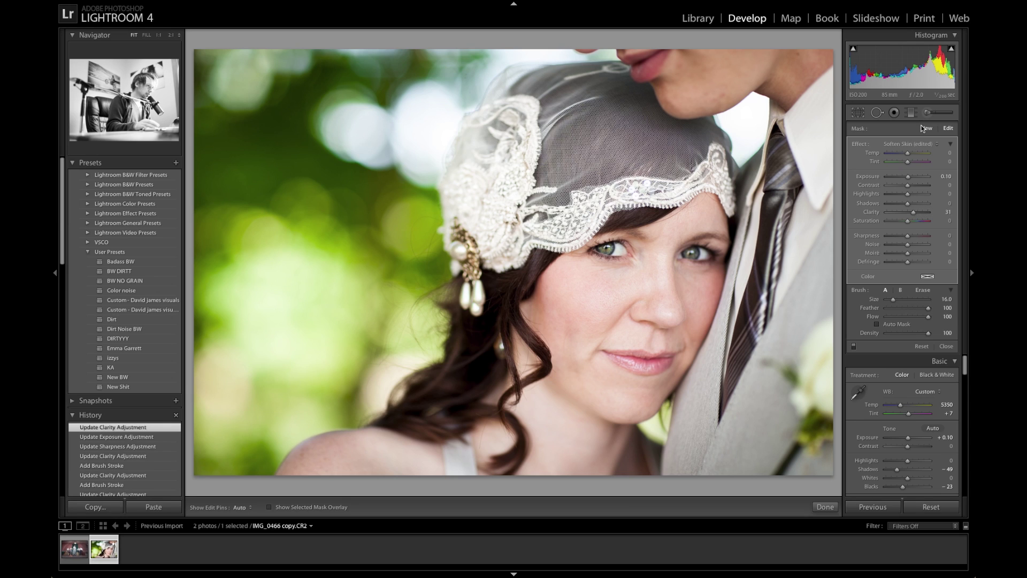
# Paint a new size 16 mask over the bride's bare shoulder with Clarity 0, Sharpness 0 and Exposure 0.20.
pyautogui.click(926, 130)
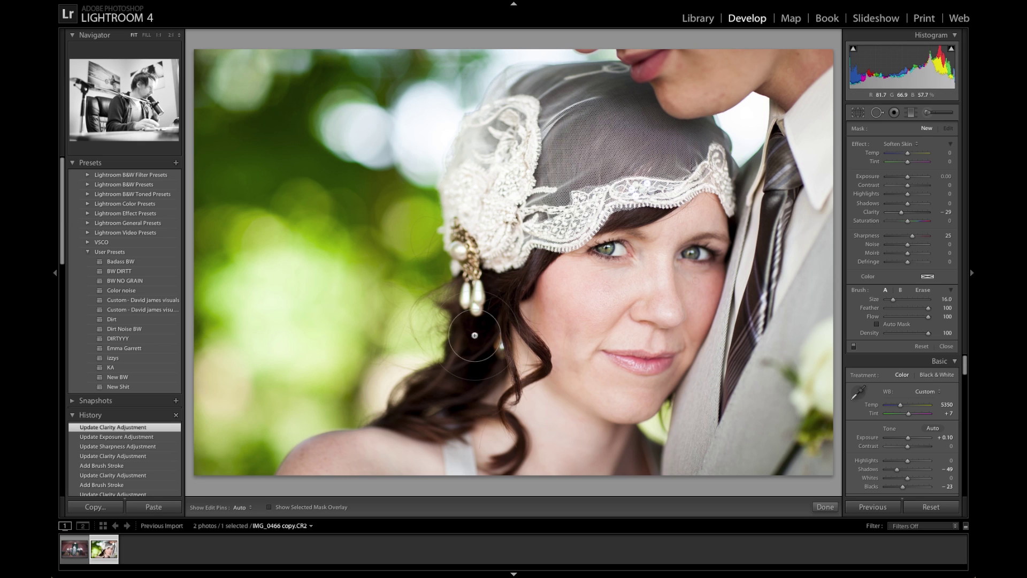
pyautogui.moveTo(344, 454); pyautogui.dragTo(382, 453)
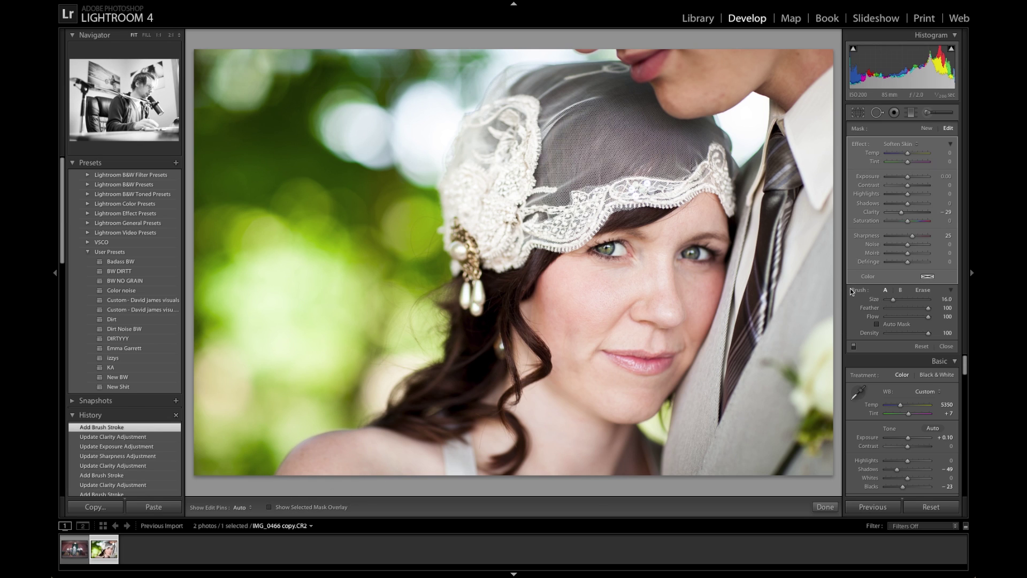
pyautogui.click(902, 213)
pyautogui.doubleClick(913, 237)
pyautogui.click(914, 179)
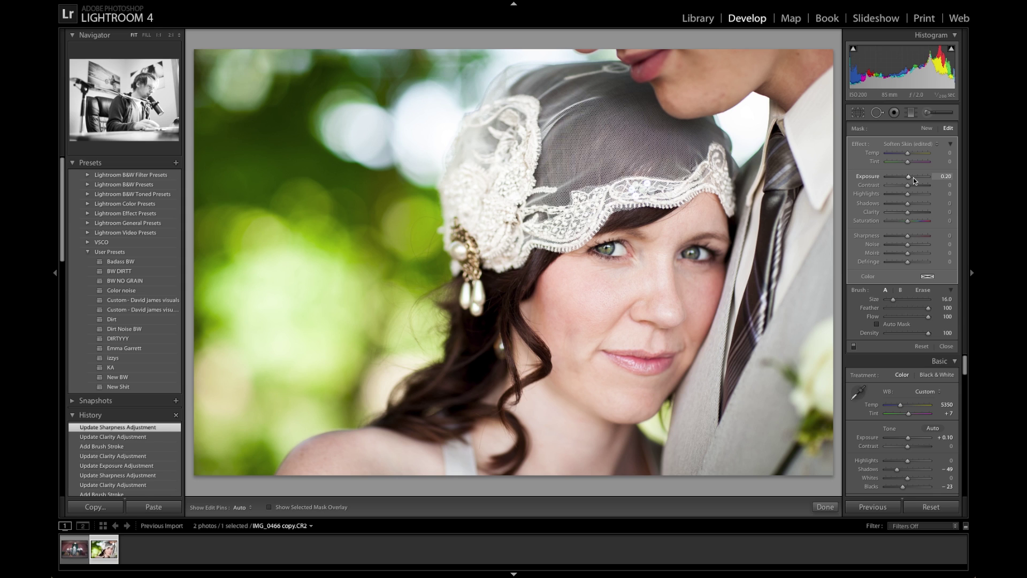
# Paint a new mask over the blurred green background using brush strokes of size 21 and 20.
pyautogui.click(926, 129)
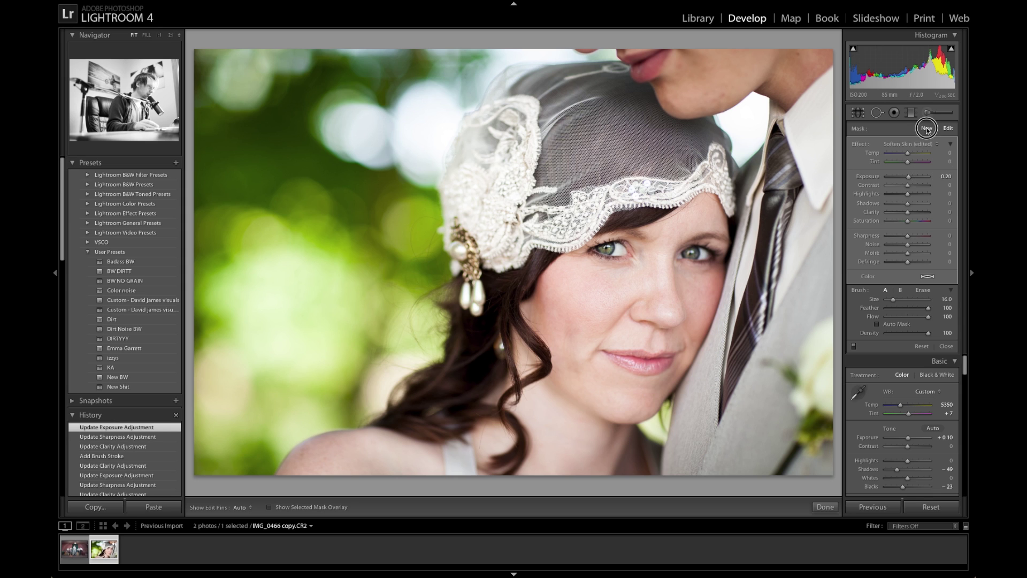
pyautogui.scroll(5, 367, 155)
pyautogui.press('h')
pyautogui.moveTo(245, 276)
pyautogui.mouseDown()
pyautogui.moveTo(286, 137)
pyautogui.moveTo(308, 283)
pyautogui.moveTo(263, 297)
pyautogui.mouseUp()
pyautogui.press('h')
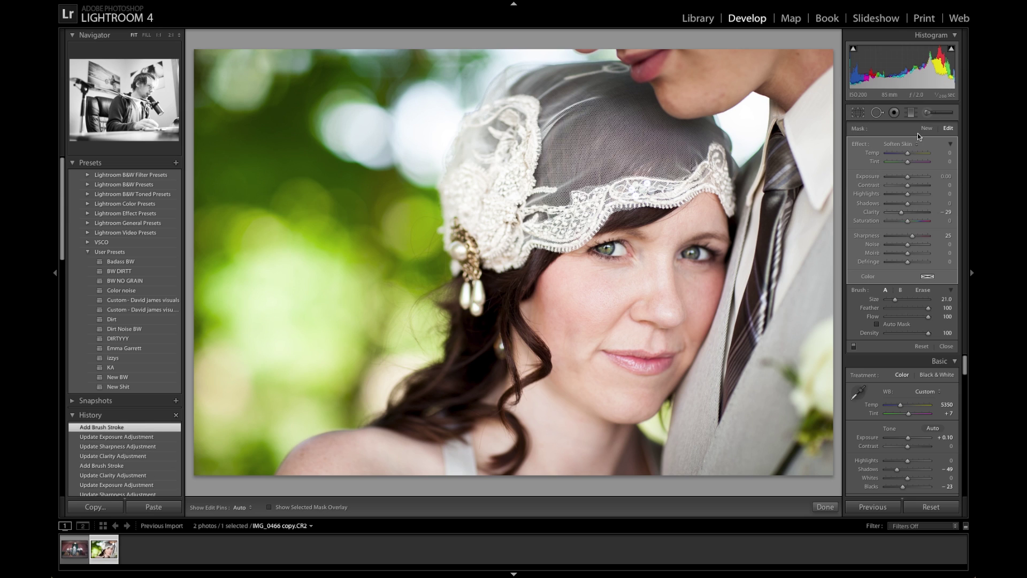
pyautogui.press('h')
pyautogui.scroll(-1, 361, 194)
pyautogui.moveTo(361, 194)
pyautogui.mouseDown()
pyautogui.moveTo(336, 273)
pyautogui.moveTo(396, 363)
pyautogui.mouseUp()
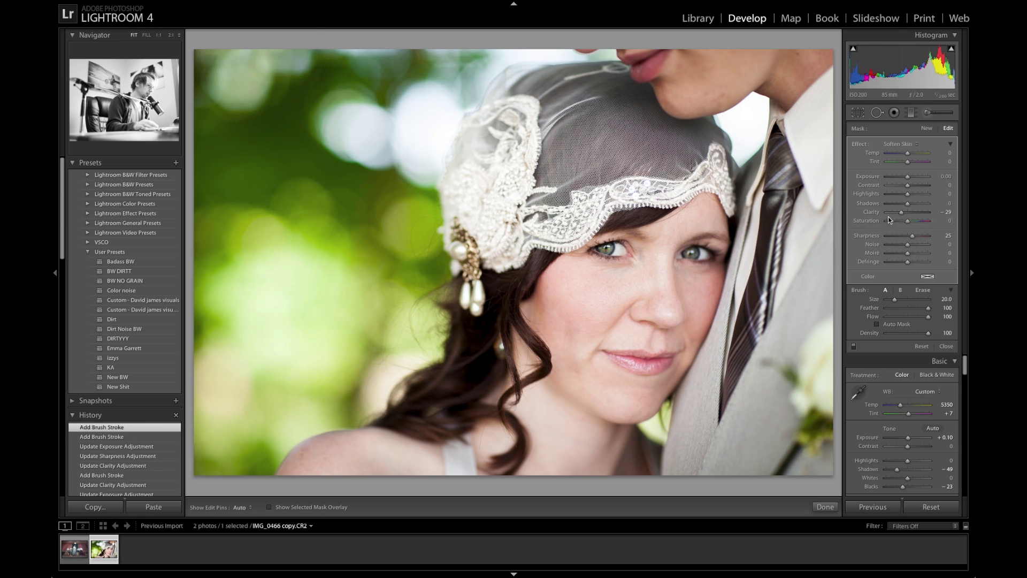
# Set the background mask's Sharpness to 0, Clarity to 26 and Exposure to 0.20, trying Saturation 44 before resetting it to 0.
pyautogui.doubleClick(912, 235)
pyautogui.doubleClick(902, 213)
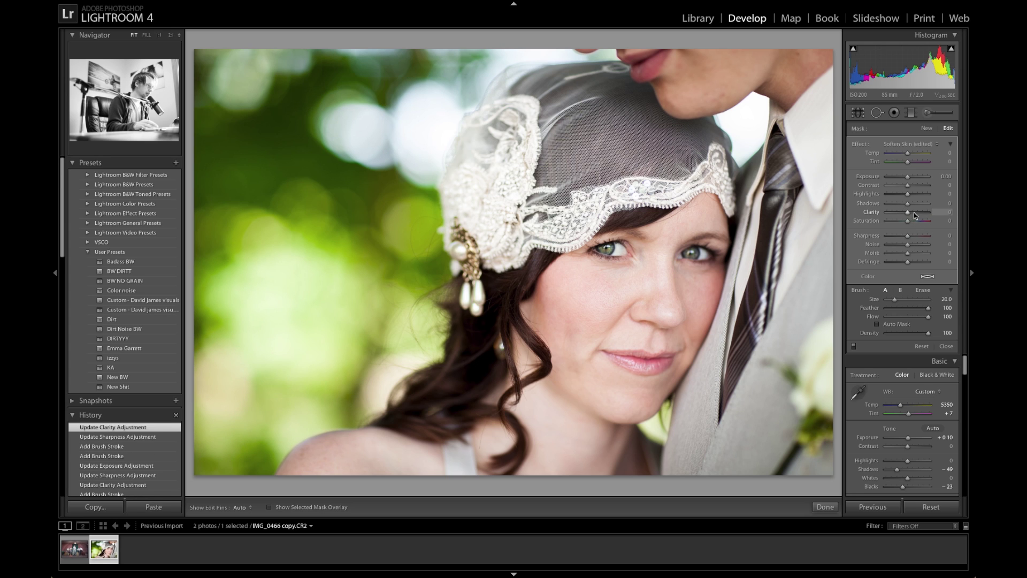
pyautogui.click(914, 212)
pyautogui.moveTo(914, 214); pyautogui.dragTo(913, 215)
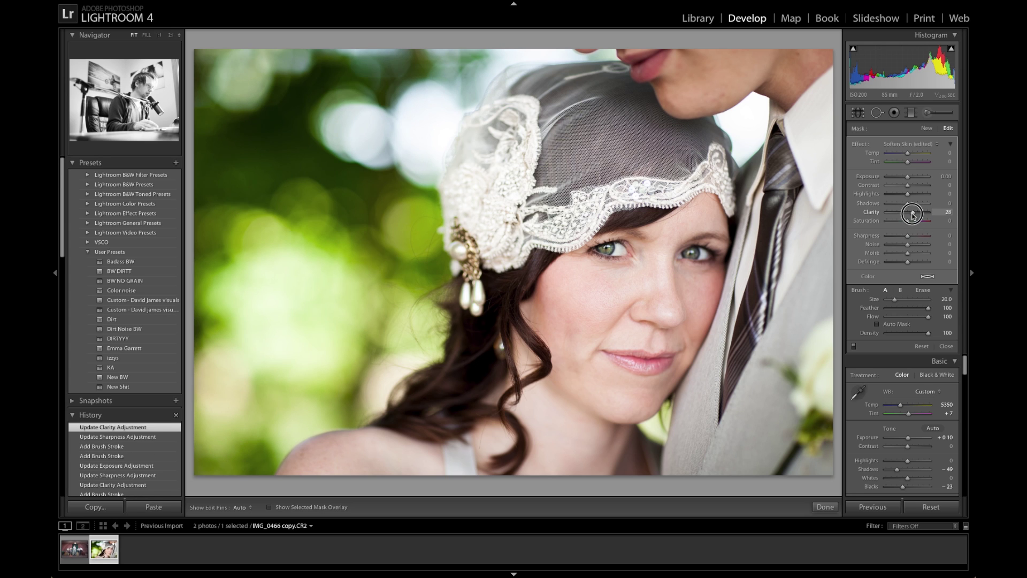
pyautogui.click(915, 176)
pyautogui.press('Down')
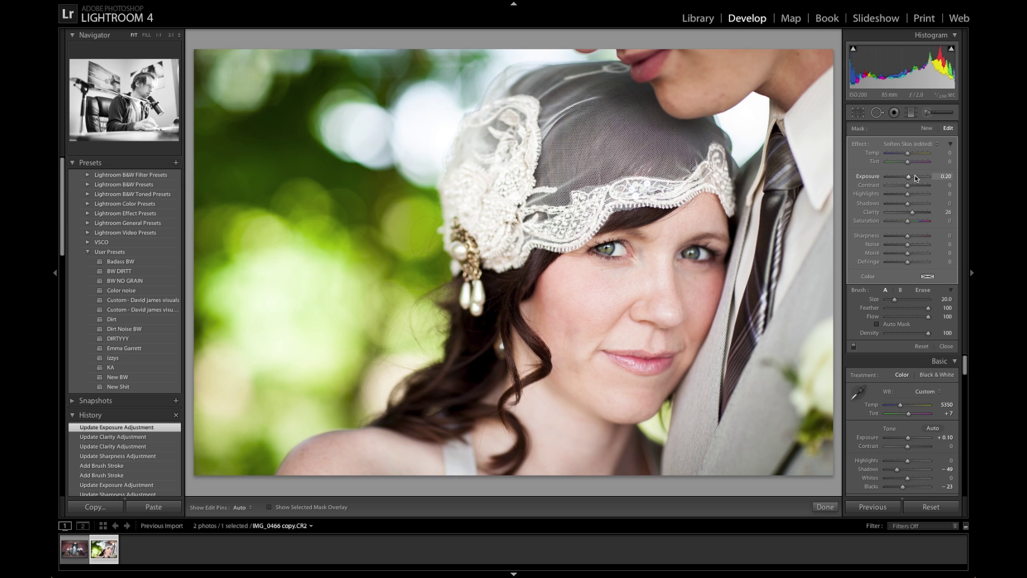
pyautogui.click(916, 221)
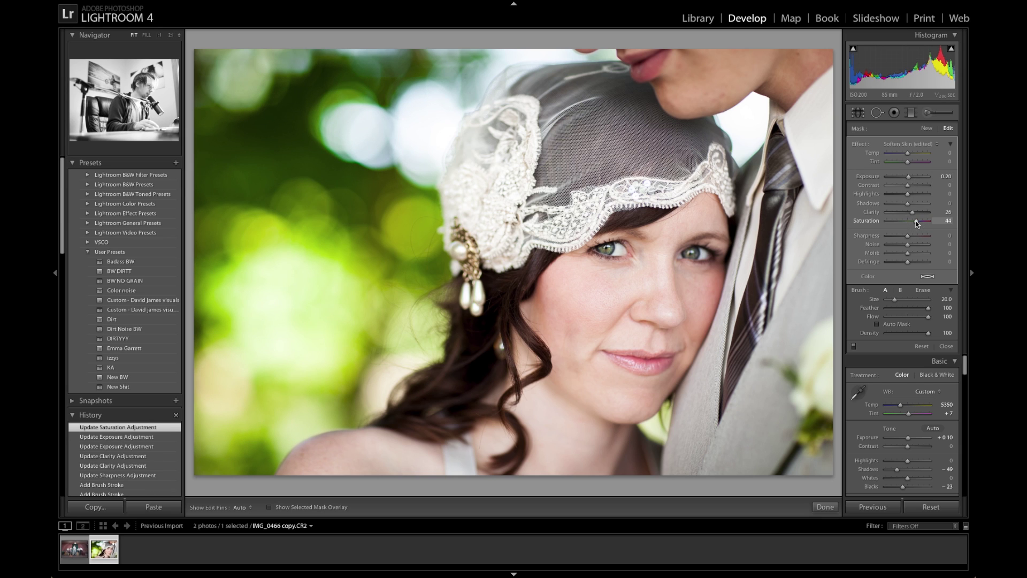
pyautogui.doubleClick(916, 221)
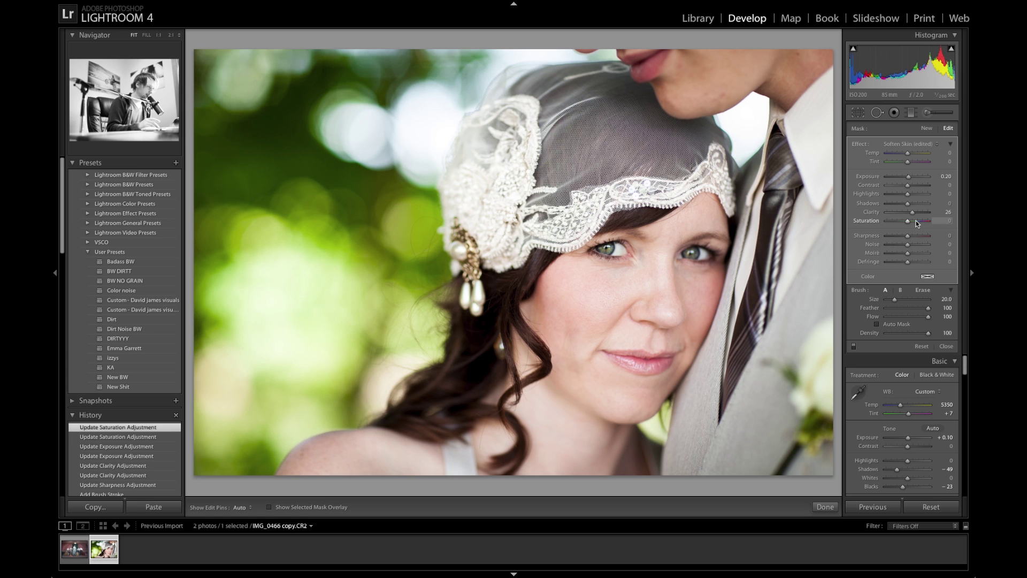
# Compare the Before version with the edited photo to review the local masks, and close the adjustment brush.
pyautogui.press('\\')
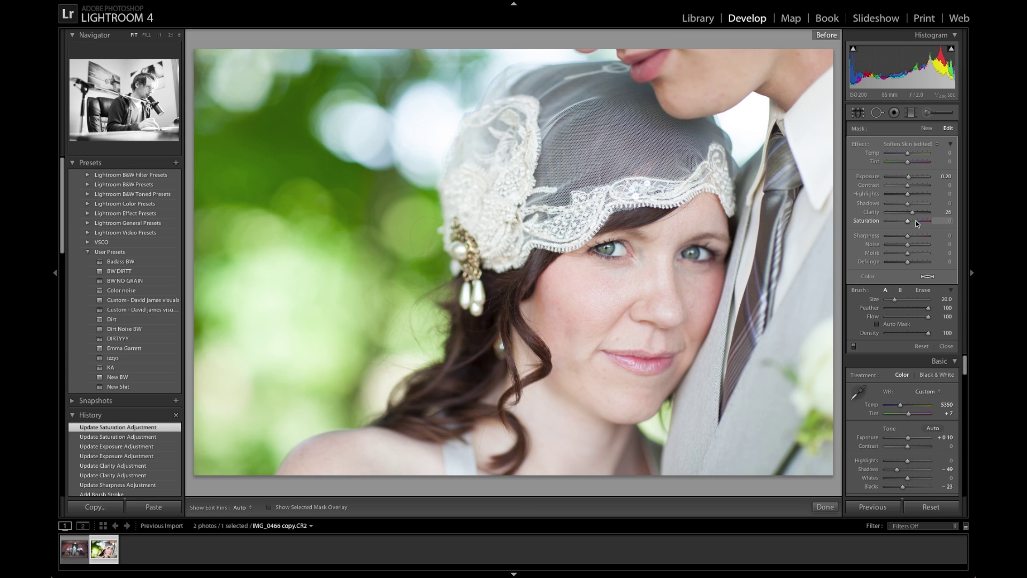
pyautogui.press('\\')
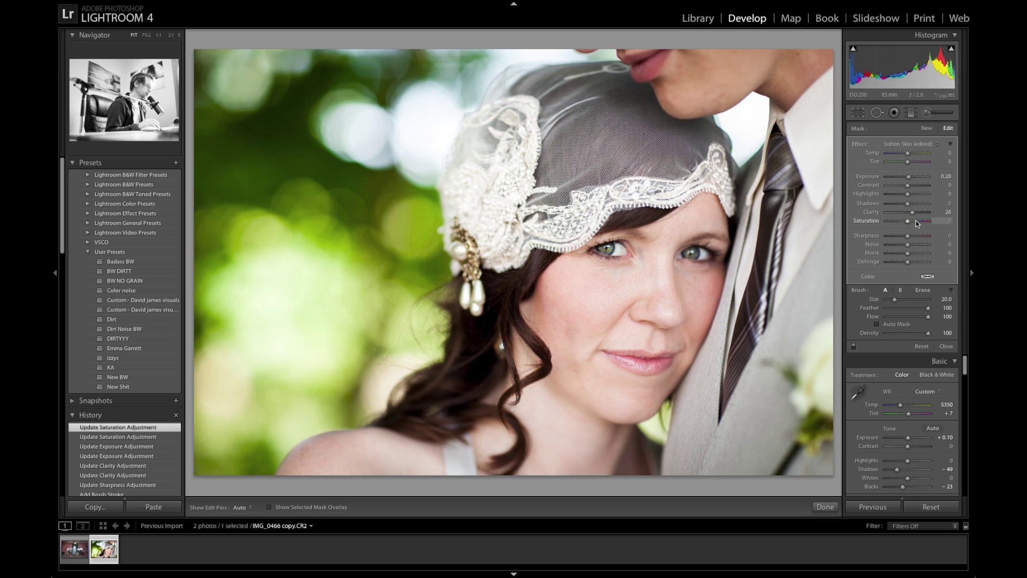
pyautogui.press('\\')
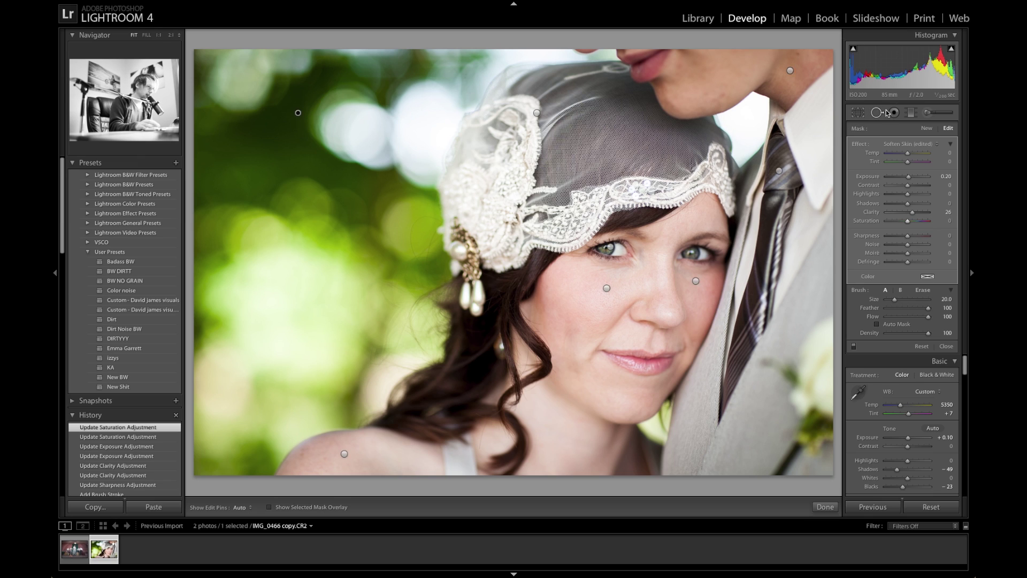
pyautogui.click(928, 113)
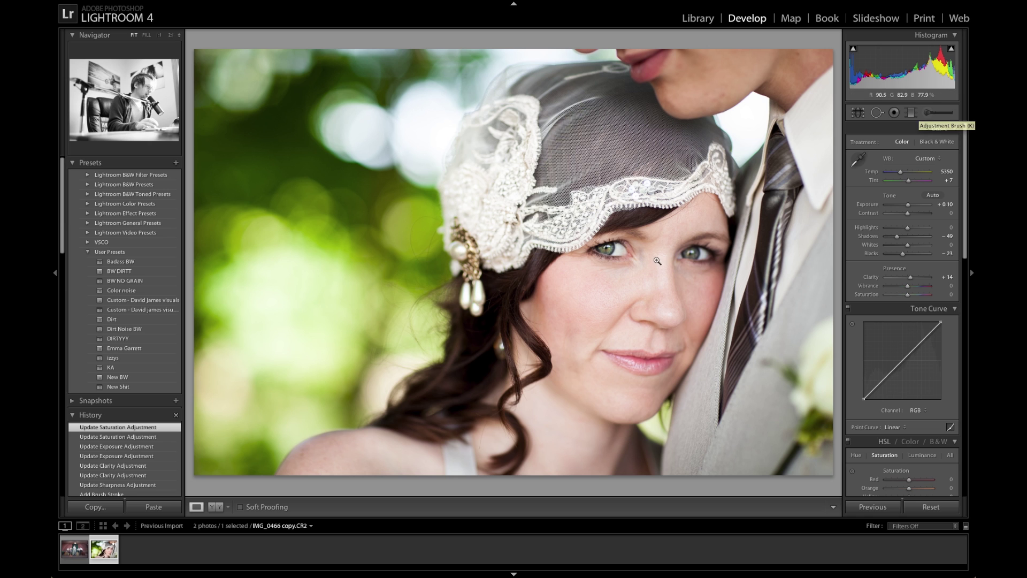
# Examine the bride's eyes and facial skin at 1:1 magnification and return to the full view.
pyautogui.click(630, 261)
pyautogui.moveTo(631, 261); pyautogui.dragTo(580, 260)
pyautogui.click(585, 262)
pyautogui.moveTo(512, 188); pyautogui.dragTo(513, 237)
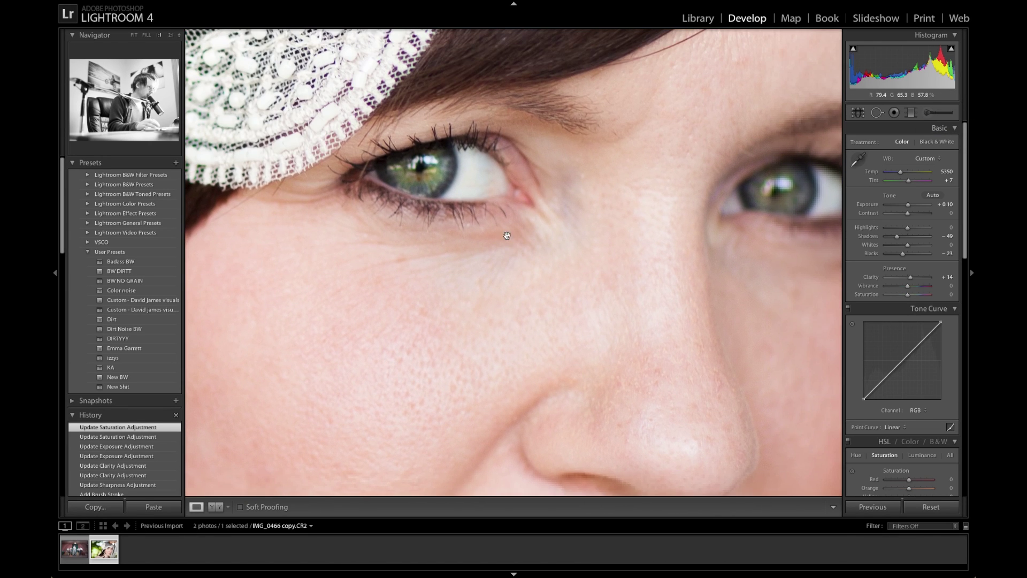
pyautogui.click(566, 199)
pyautogui.click(612, 261)
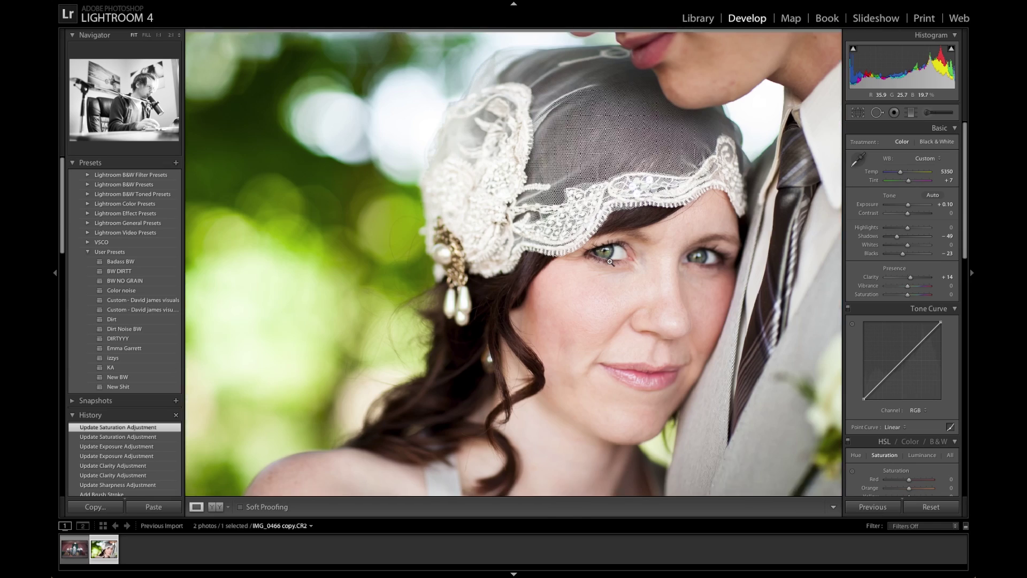
# Switch to the groomsmen photo IMG_0045 copy.CR2, reset its develop settings and inspect the central man up close.
pyautogui.press('Left')
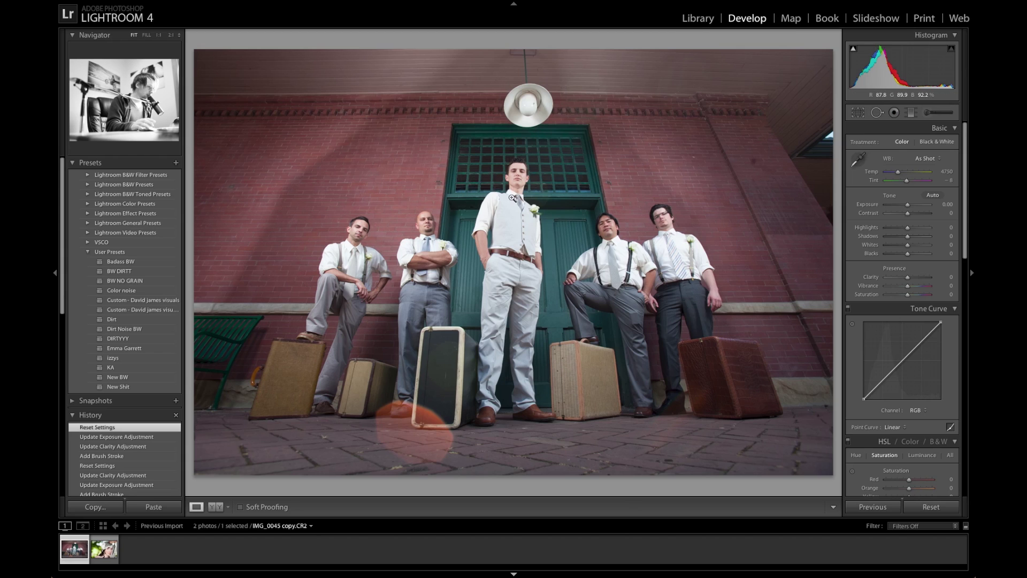
pyautogui.click(931, 507)
pyautogui.click(510, 180)
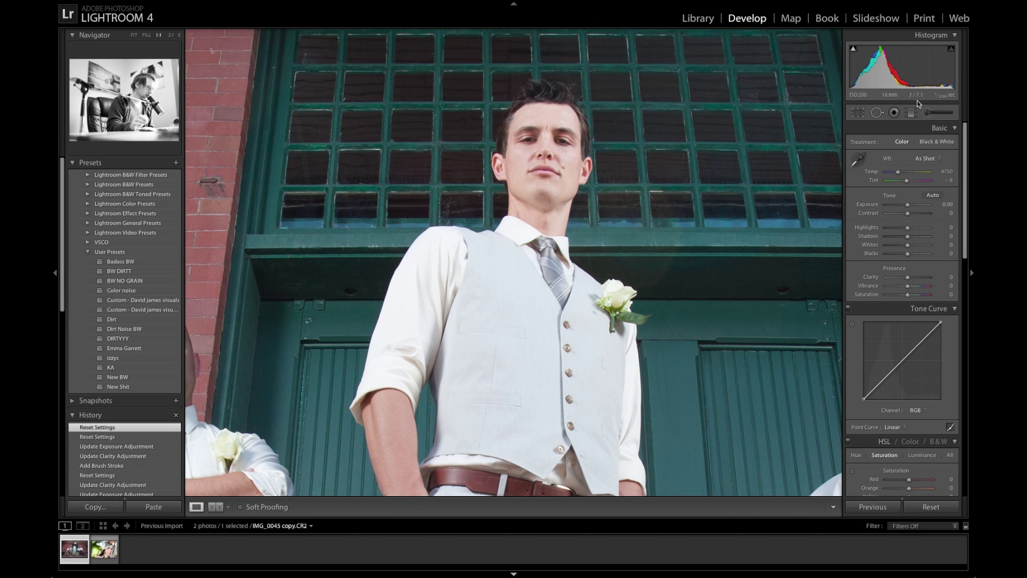
pyautogui.click(596, 183)
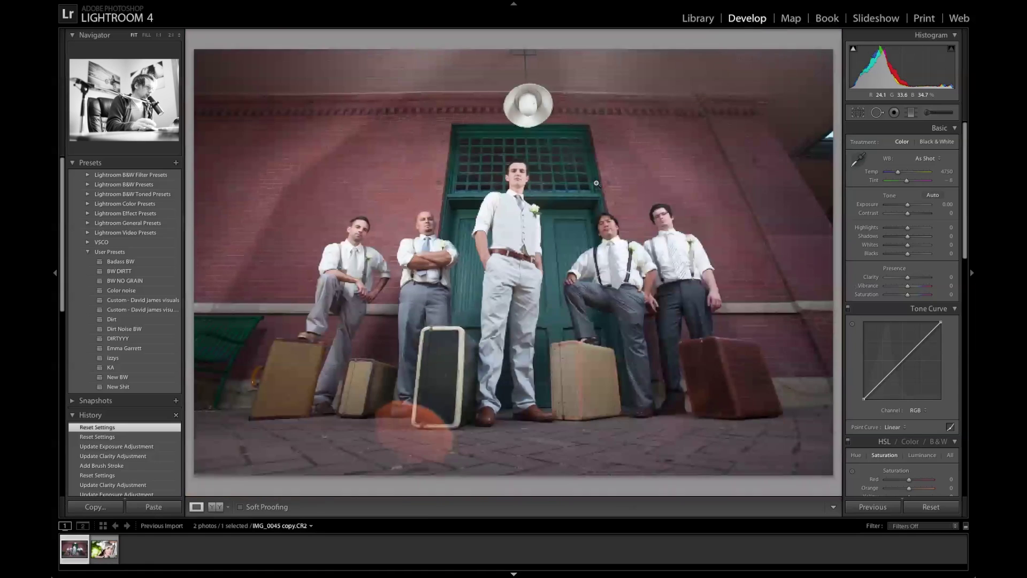
# Crop the groomsmen photo tighter at the As Shot aspect ratio, centring the five men and suitcases in the frame.
pyautogui.press('r')
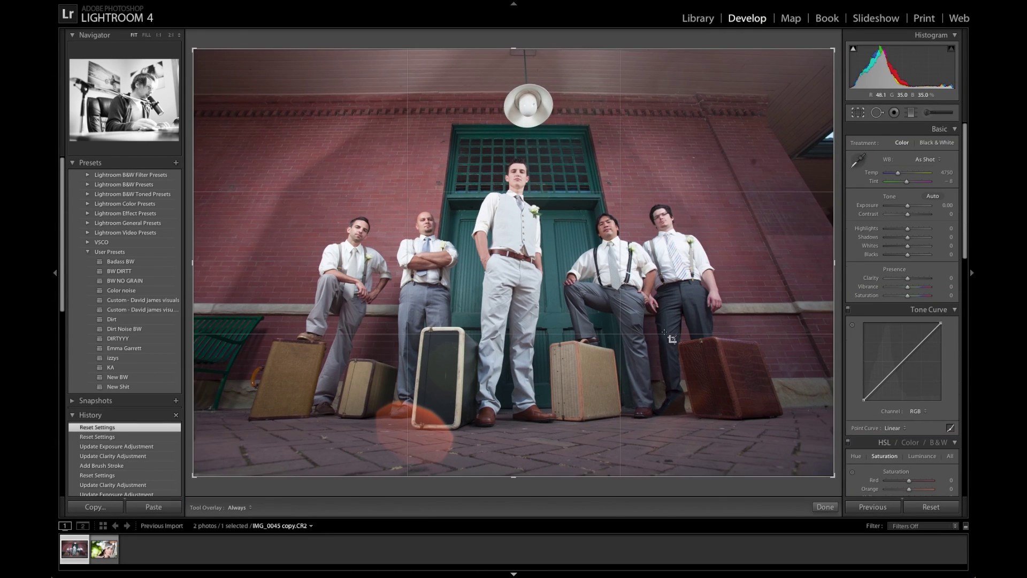
pyautogui.moveTo(832, 475); pyautogui.dragTo(804, 461)
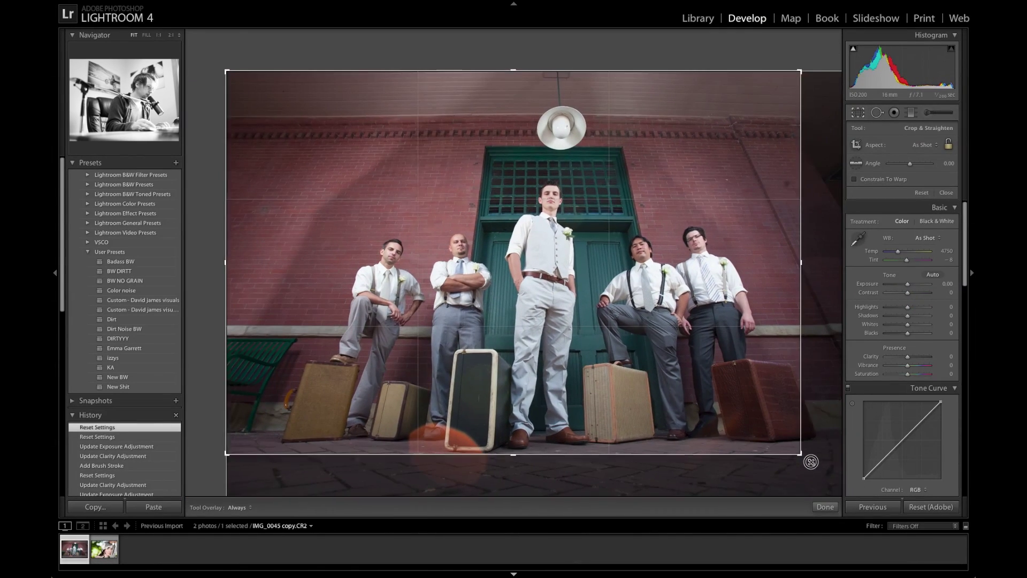
pyautogui.moveTo(214, 463); pyautogui.dragTo(236, 456)
pyautogui.moveTo(271, 419); pyautogui.dragTo(270, 394)
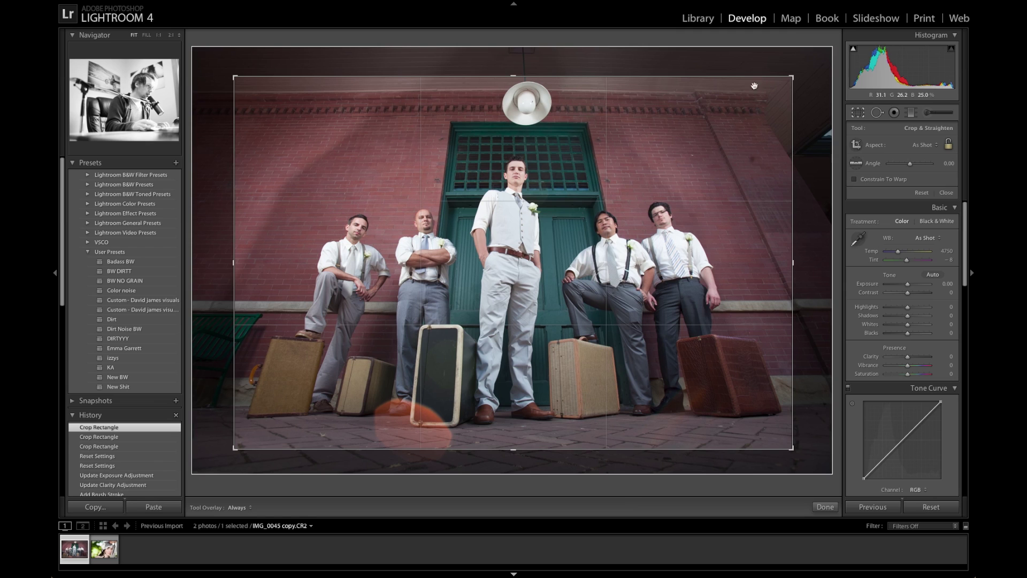
pyautogui.moveTo(376, 277); pyautogui.dragTo(384, 276)
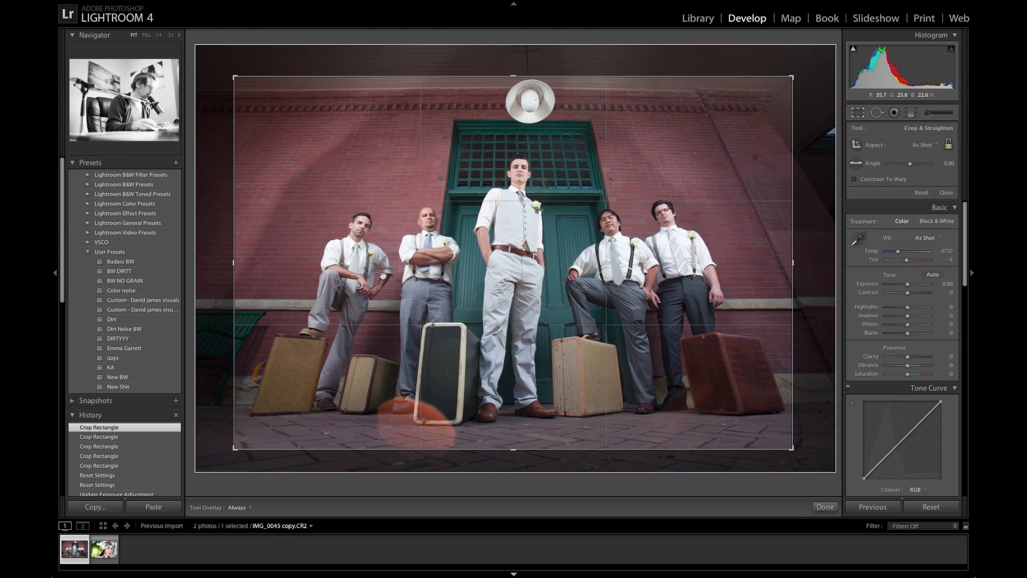
pyautogui.press('Return')
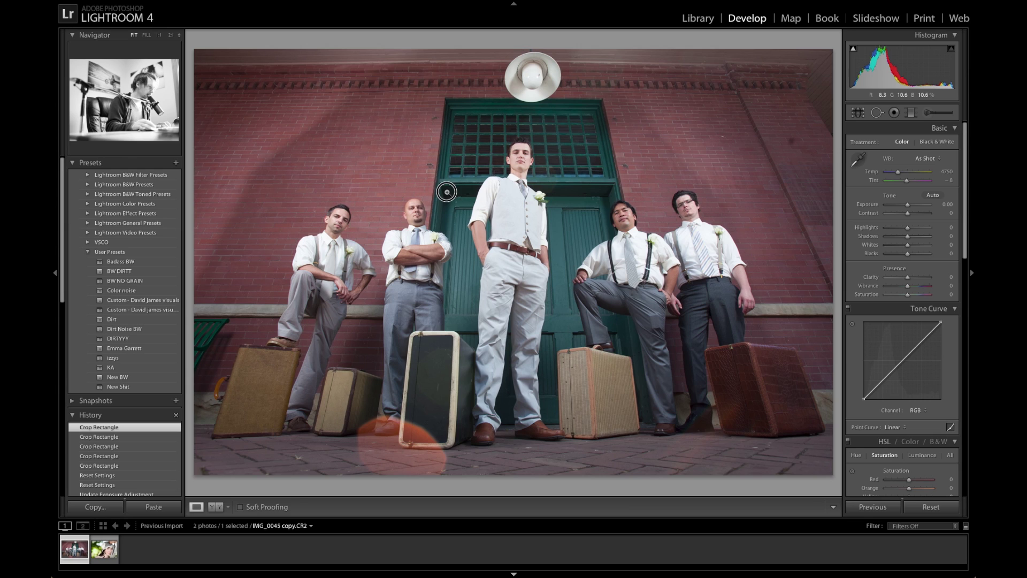
# Reposition the crop slightly higher on the photo to leave more space above the hanging lamp.
pyautogui.press('r')
pyautogui.moveTo(524, 116); pyautogui.dragTo(525, 114)
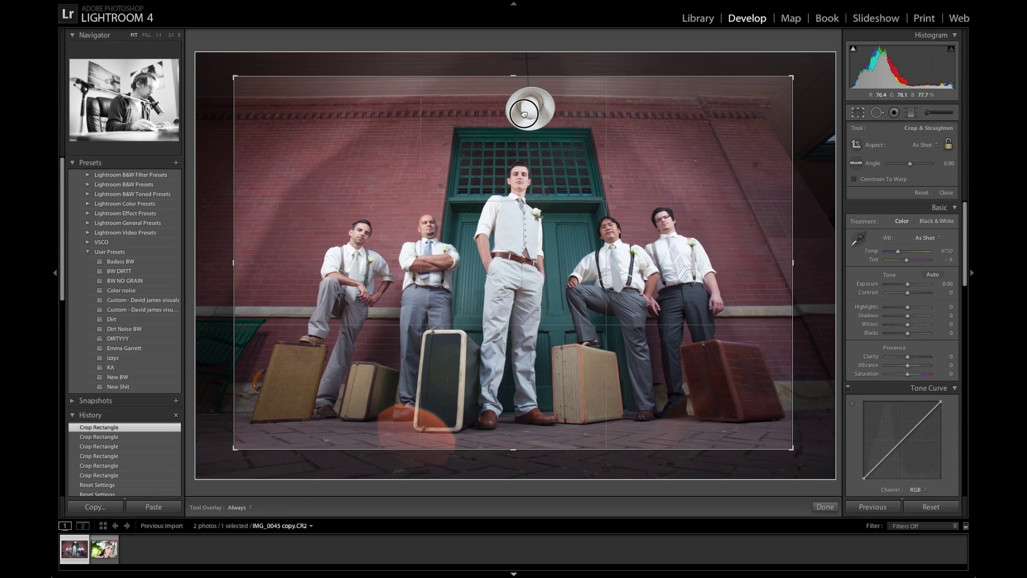
pyautogui.press('Return')
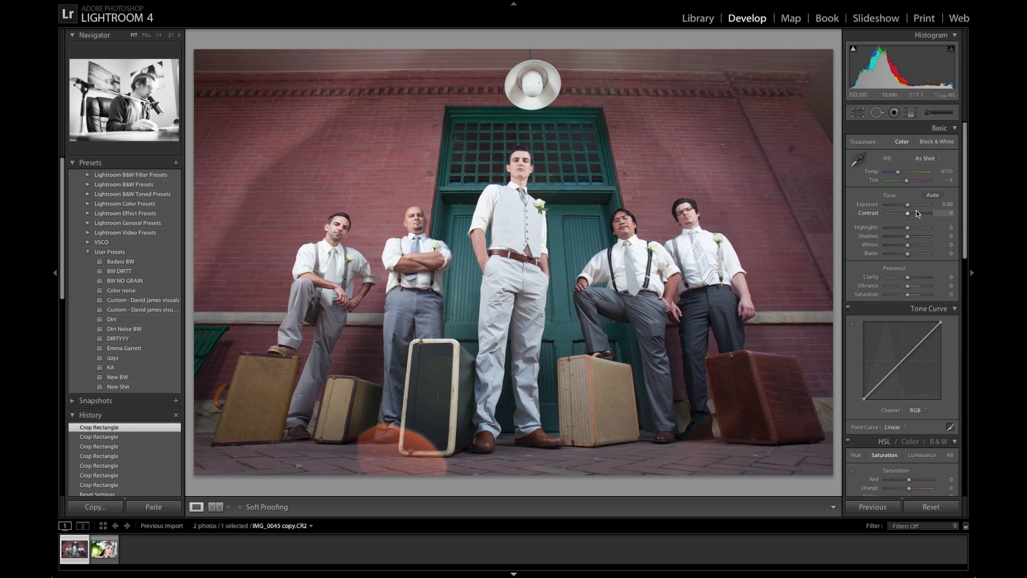
# Set the photo's global Shadows to -55, Blacks to -39 and Clarity to +10.
pyautogui.moveTo(908, 237); pyautogui.dragTo(900, 257)
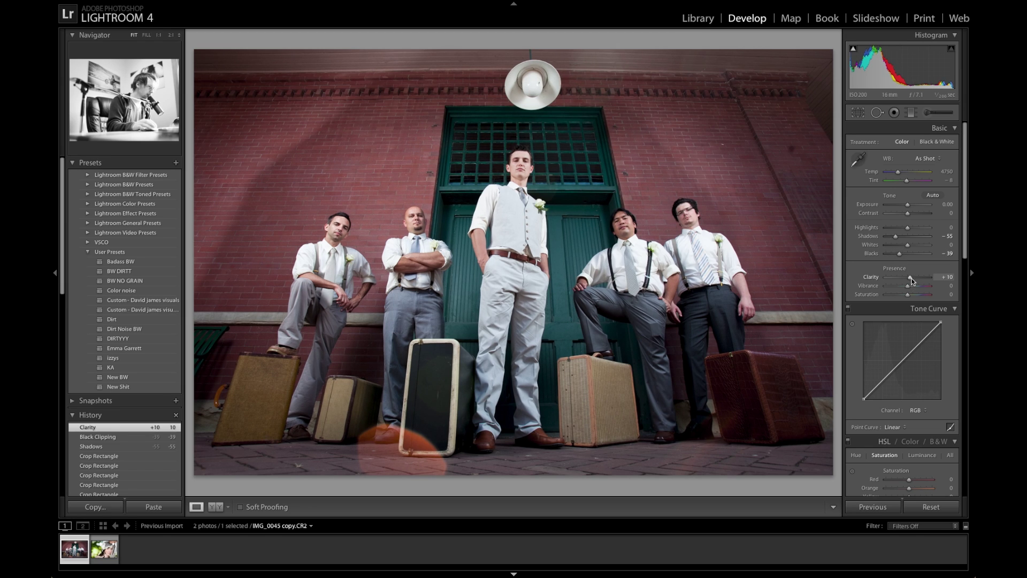
# Set the Sharpening Amount to 27 and the Post-Crop Vignetting Amount to -5.
pyautogui.scroll(-5, 912, 278)
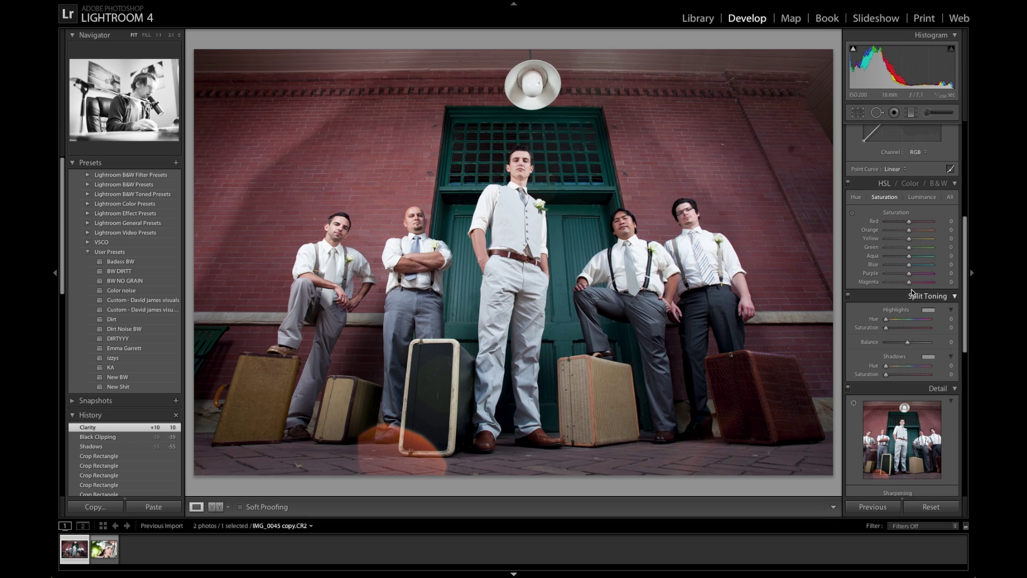
pyautogui.scroll(-4, 910, 267)
pyautogui.click(899, 317)
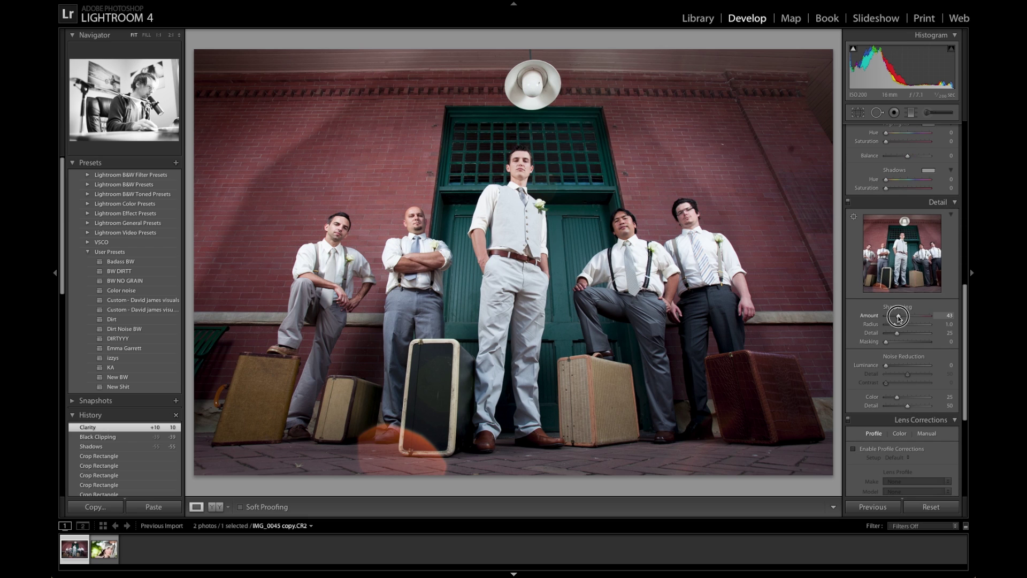
pyautogui.moveTo(899, 316); pyautogui.dragTo(894, 321)
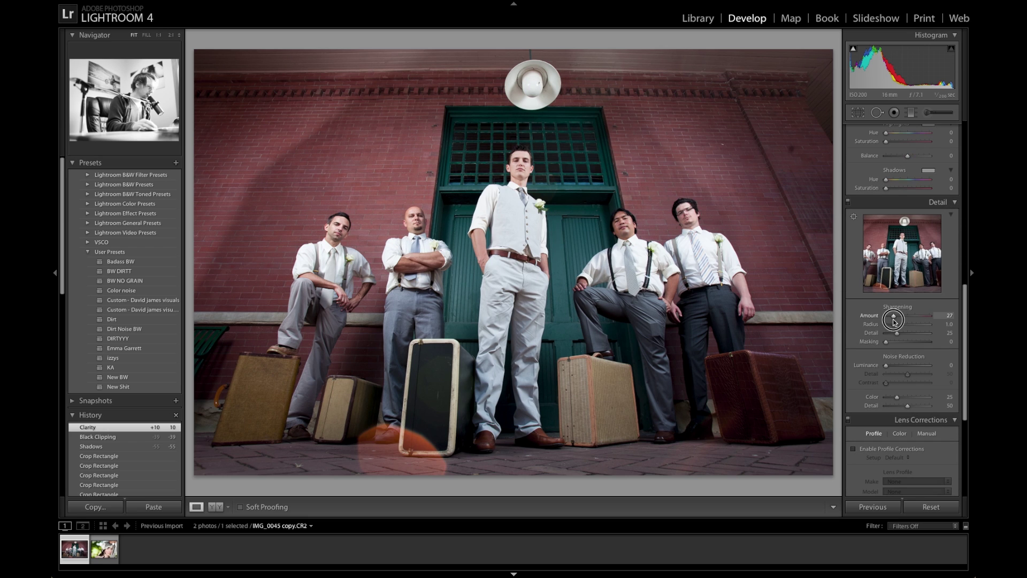
pyautogui.scroll(-4, 907, 375)
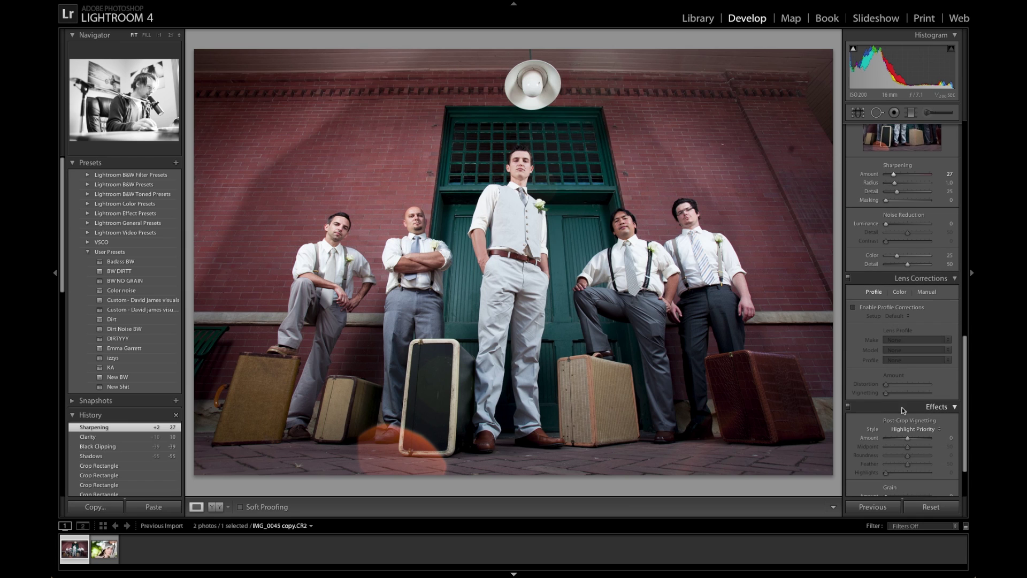
pyautogui.click(907, 437)
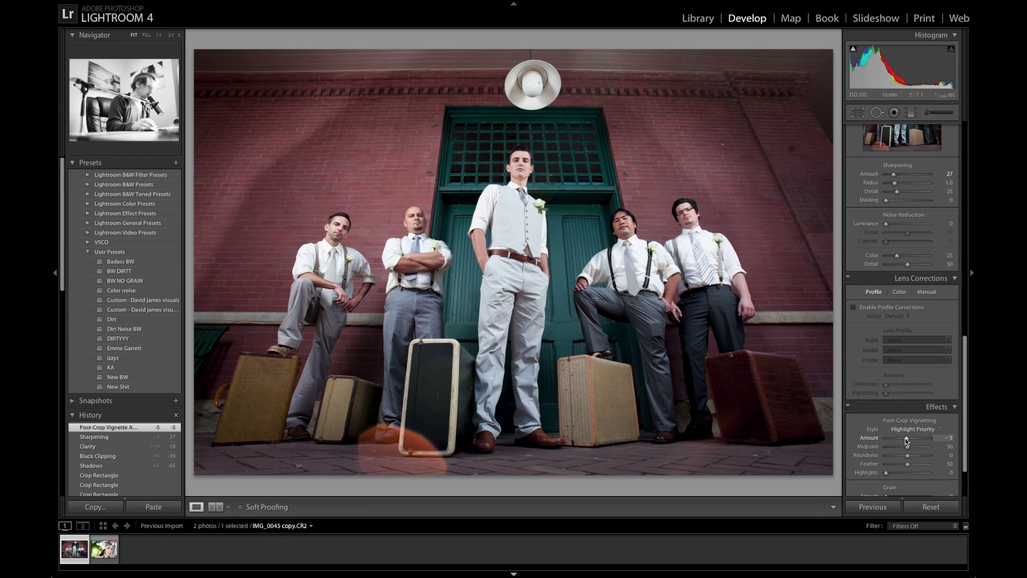
# Paint a size 20 adjustment brush mask over the red brick wall with Clarity 63 and Sharpness 0.
pyautogui.scroll(10, 905, 438)
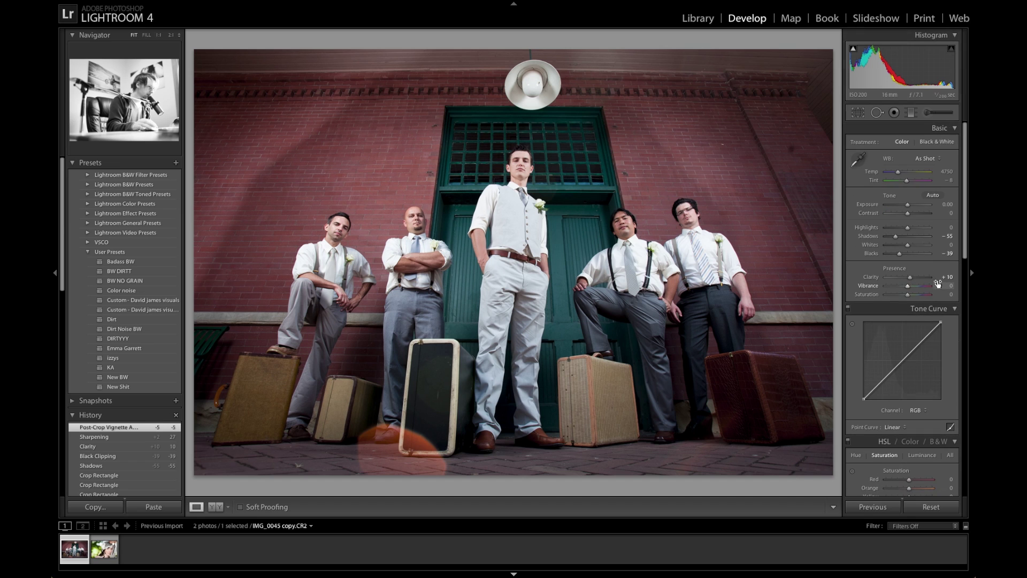
pyautogui.click(931, 114)
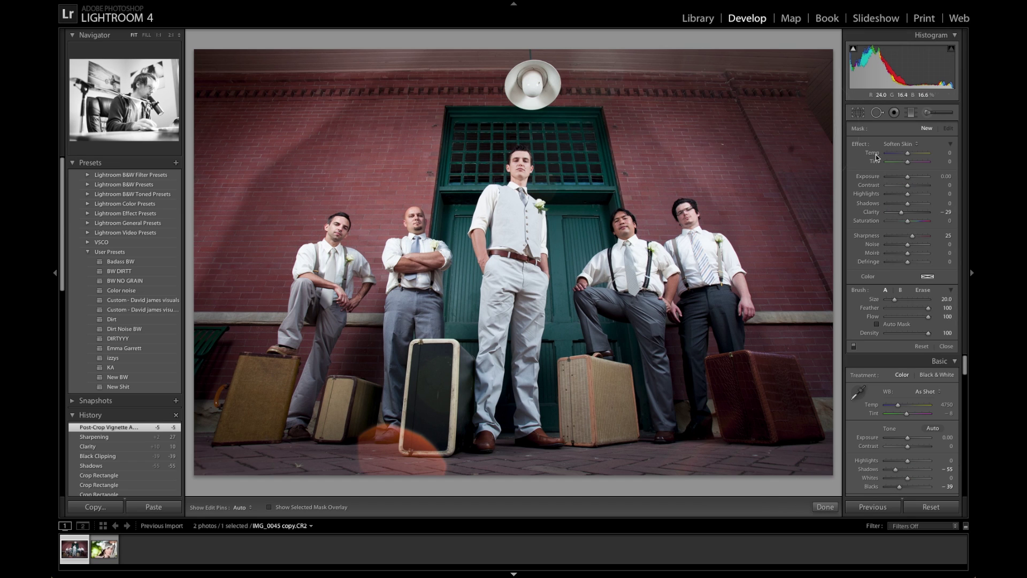
pyautogui.doubleClick(902, 212)
pyautogui.doubleClick(913, 236)
pyautogui.moveTo(908, 213); pyautogui.dragTo(920, 215)
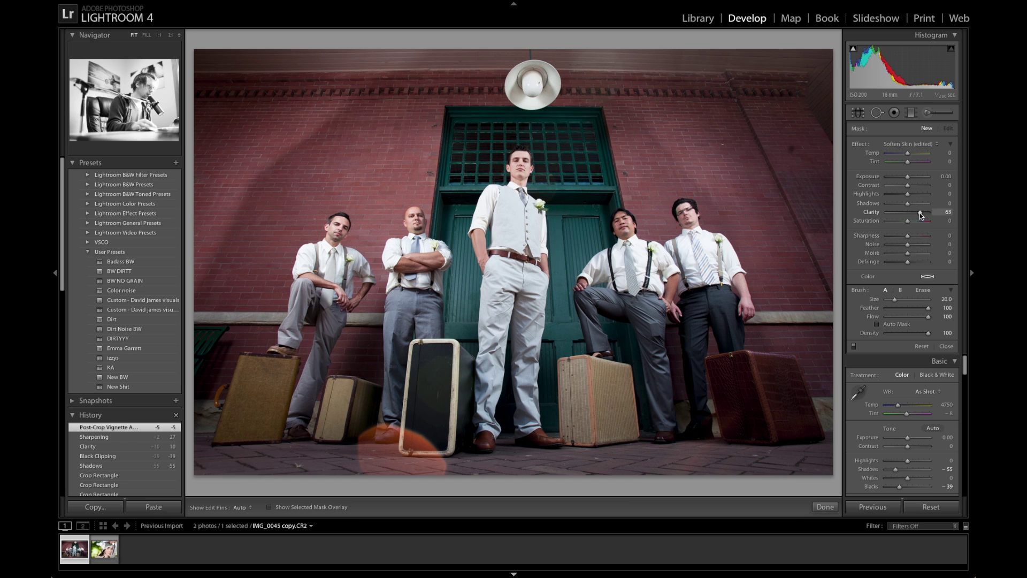
pyautogui.press('h')
pyautogui.moveTo(664, 124); pyautogui.dragTo(559, 157)
pyautogui.press('h')
pyautogui.click(245, 154)
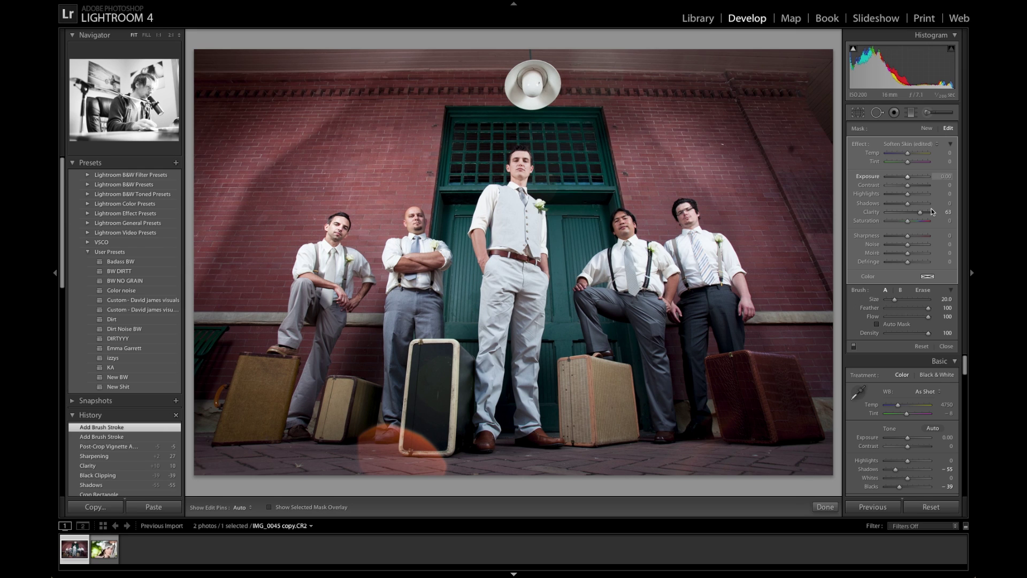
# Set the brick wall mask's Exposure to 0.10 and Clarity to 85.
pyautogui.click(923, 214)
pyautogui.moveTo(923, 214); pyautogui.dragTo(919, 212)
pyautogui.click(914, 177)
pyautogui.click(914, 176)
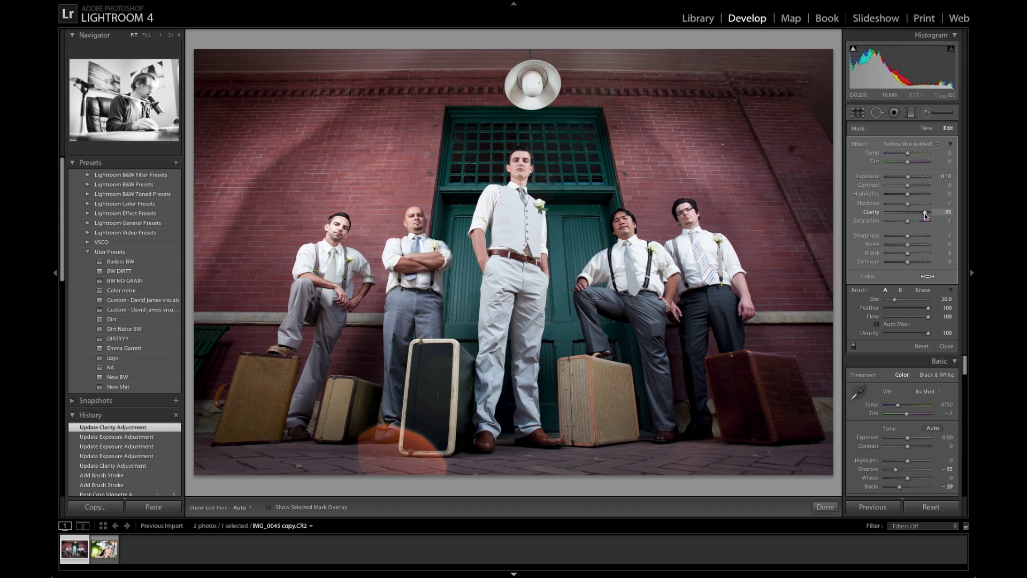
# Paint a new size 12 mask with Clarity 63 across the brick pavement and set its Exposure to 0.34.
pyautogui.click(927, 129)
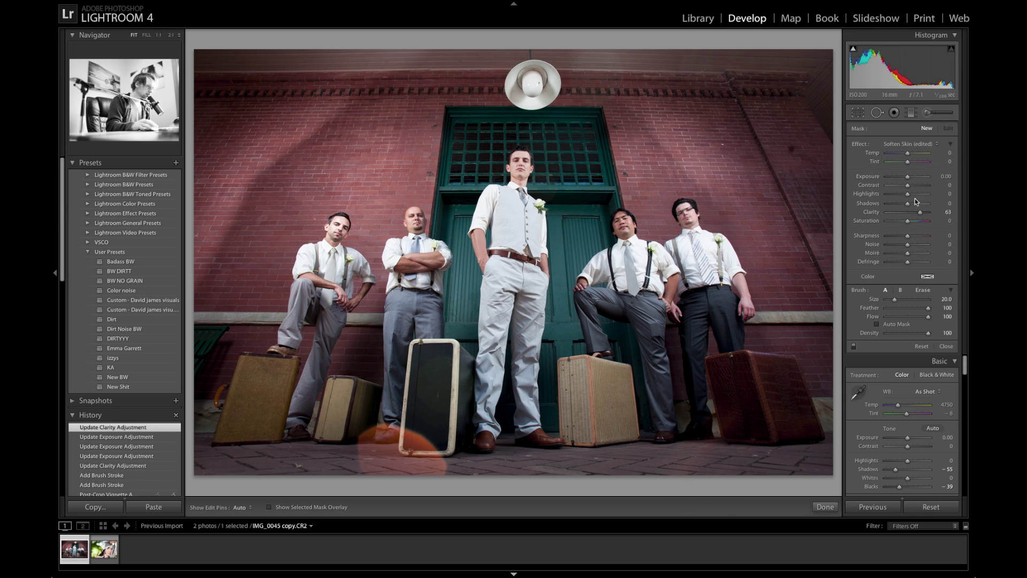
pyautogui.press('[')
pyautogui.press('[')
pyautogui.press('[')
pyautogui.press('[')
pyautogui.press('h')
pyautogui.moveTo(243, 478)
pyautogui.mouseDown()
pyautogui.moveTo(278, 465)
pyautogui.moveTo(797, 454)
pyautogui.mouseUp()
pyautogui.press('h')
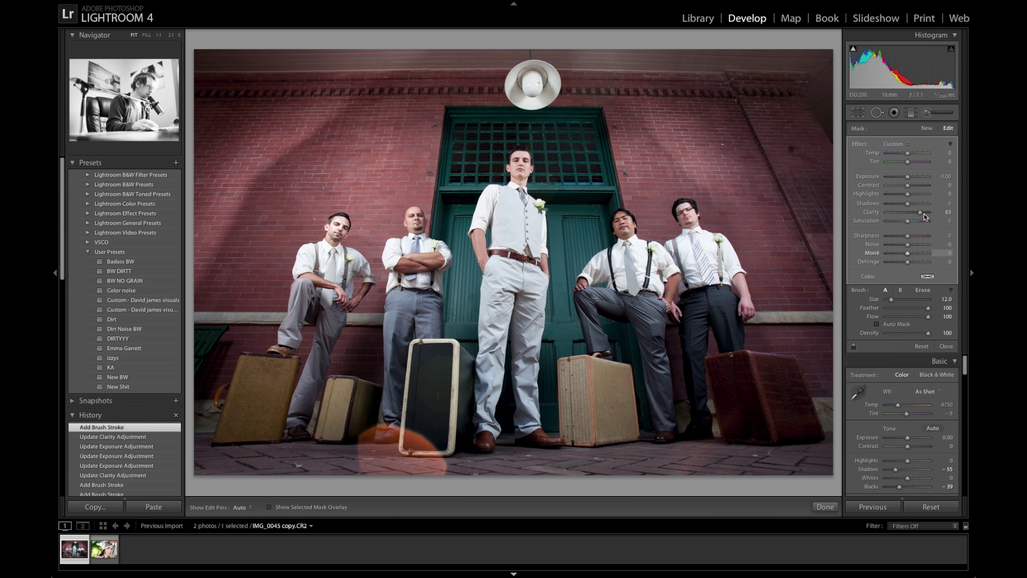
pyautogui.moveTo(908, 177); pyautogui.dragTo(910, 181)
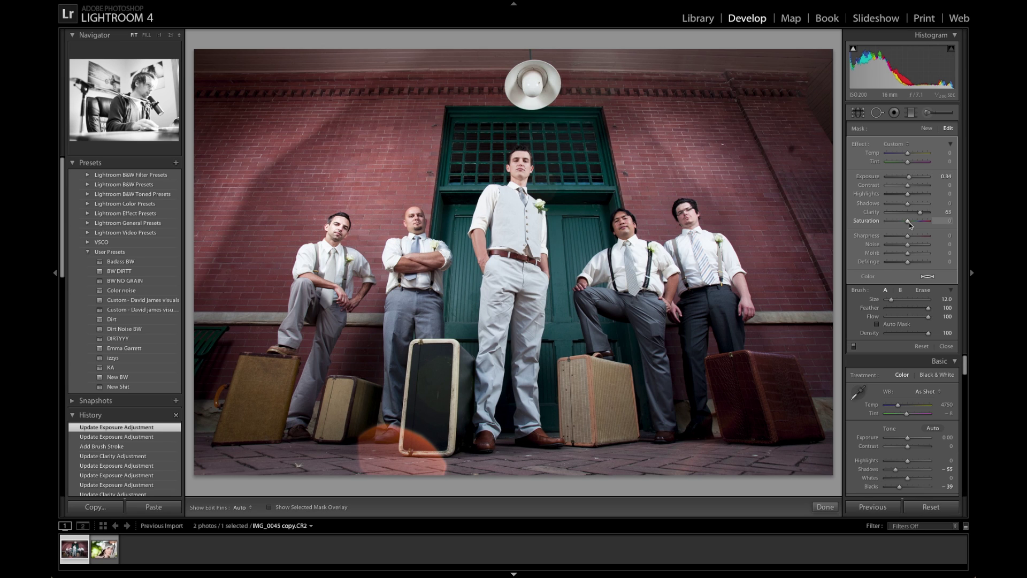
# Paint a new size 12 mask over the dark red suitcase and set its Clarity to 33 and Exposure to 0.93.
pyautogui.click(929, 129)
pyautogui.moveTo(788, 426)
pyautogui.mouseDown()
pyautogui.moveTo(770, 367)
pyautogui.moveTo(739, 360)
pyautogui.moveTo(749, 375)
pyautogui.mouseUp()
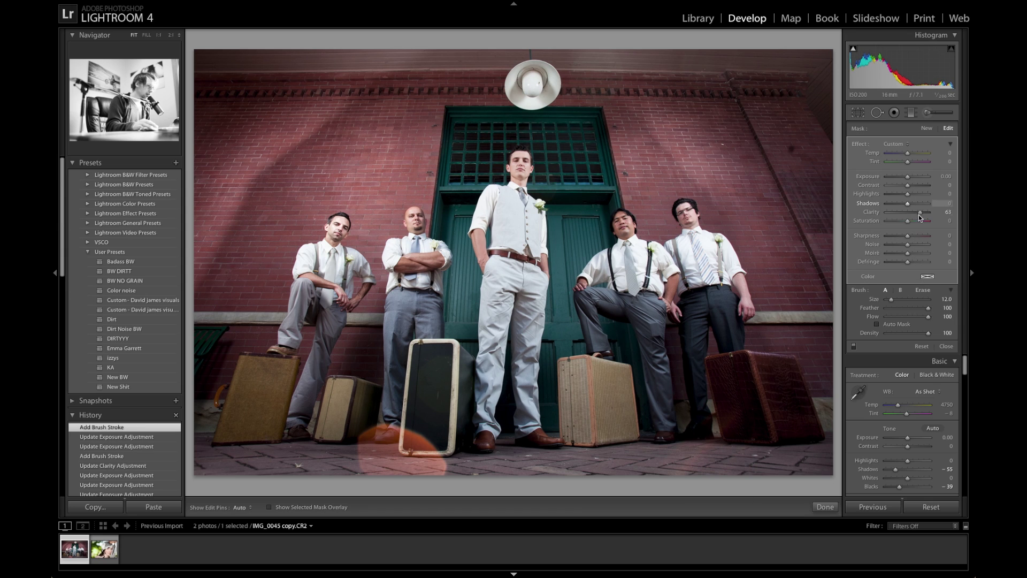
pyautogui.moveTo(919, 214); pyautogui.dragTo(912, 213)
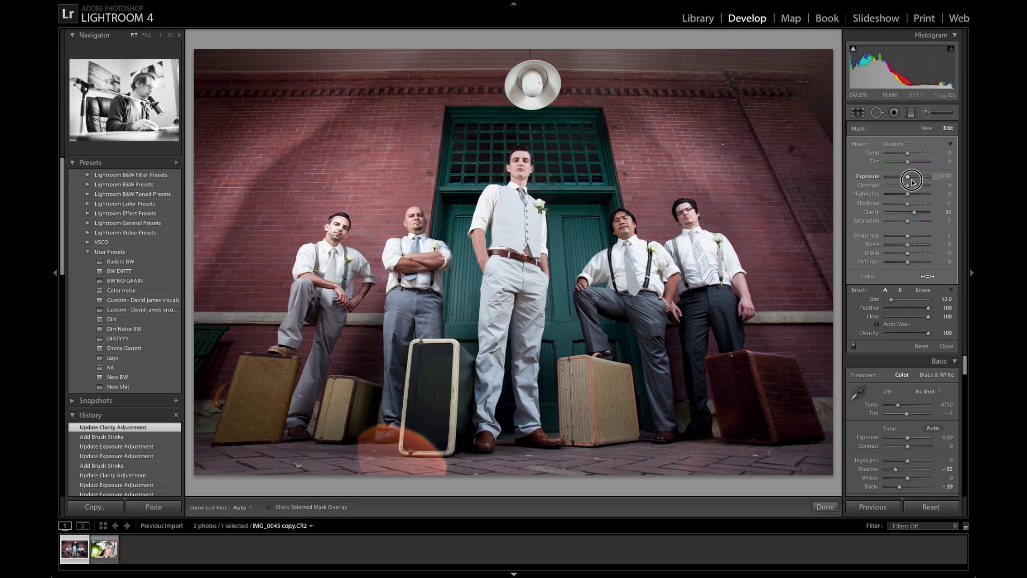
pyautogui.click(912, 177)
pyautogui.moveTo(913, 179); pyautogui.dragTo(912, 179)
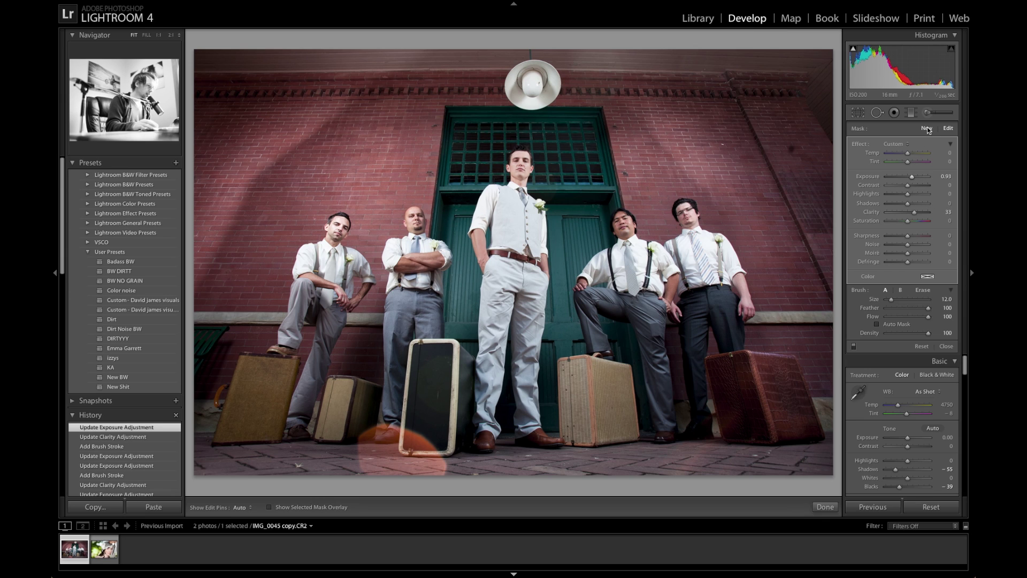
# Try a new size 4 mask near the dark red suitcase's lower edge with Clarity 63 and Exposure 1.30.
pyautogui.click(927, 128)
pyautogui.scroll(-3, 735, 419)
pyautogui.scroll(6, 768, 421)
pyautogui.press('h')
pyautogui.scroll(-6, 761, 404)
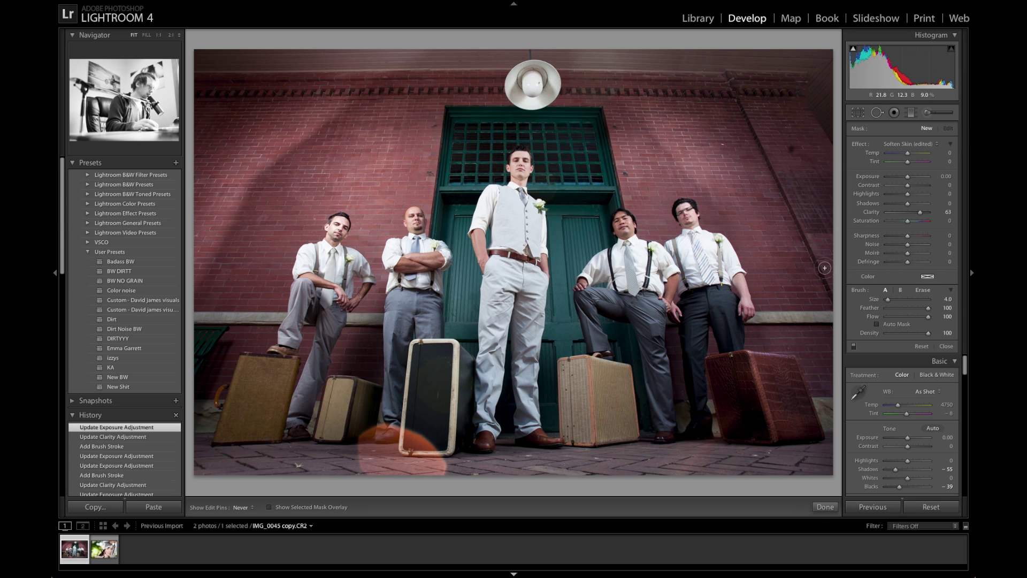
pyautogui.click(761, 402)
pyautogui.moveTo(908, 177); pyautogui.dragTo(914, 178)
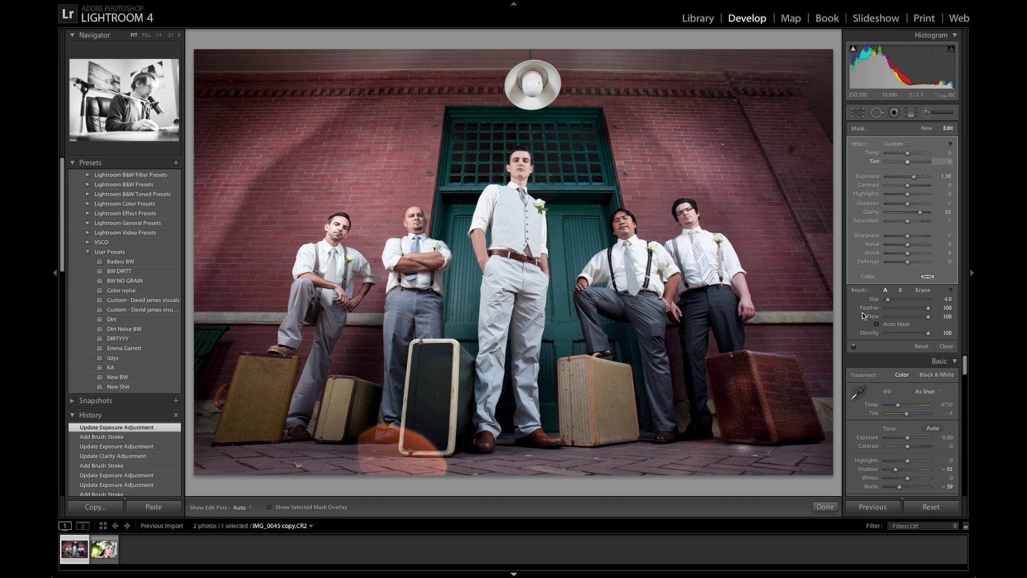
# Reset all brushing, undo that reset, and delete only the mask near the suitcase's lower edge.
pyautogui.click(921, 346)
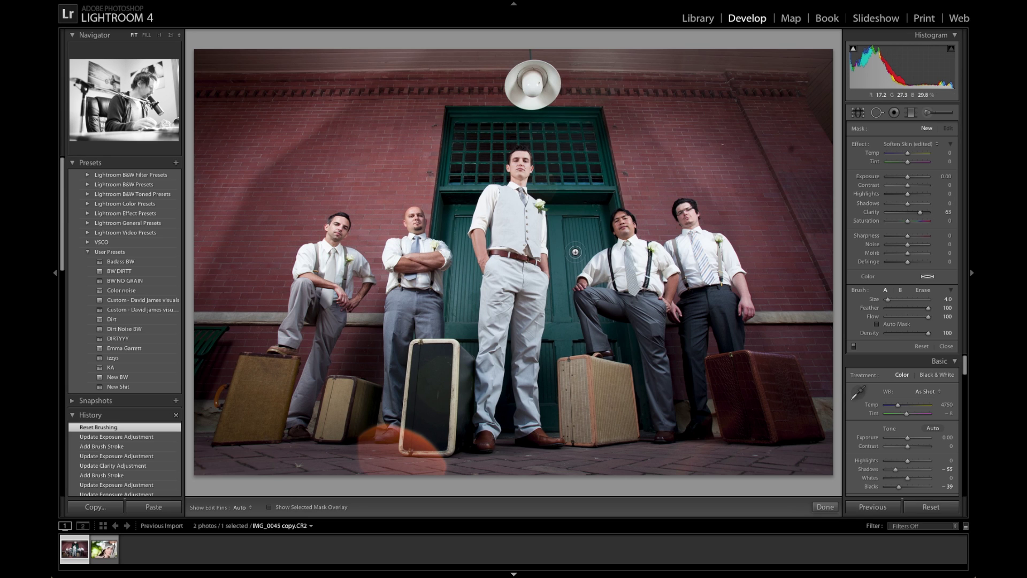
pyautogui.hotkey('ctrl', 'z')
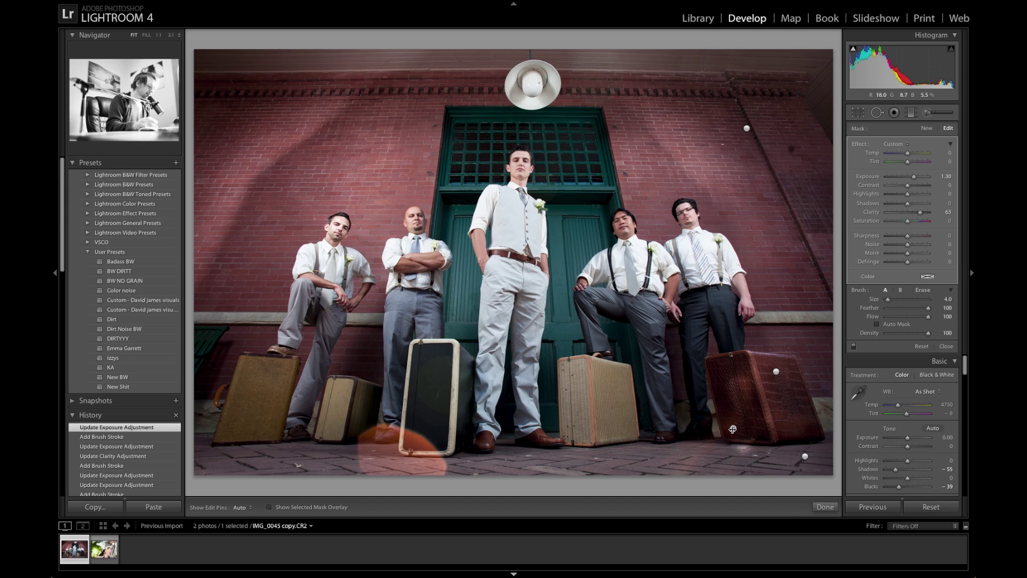
pyautogui.press('Delete')
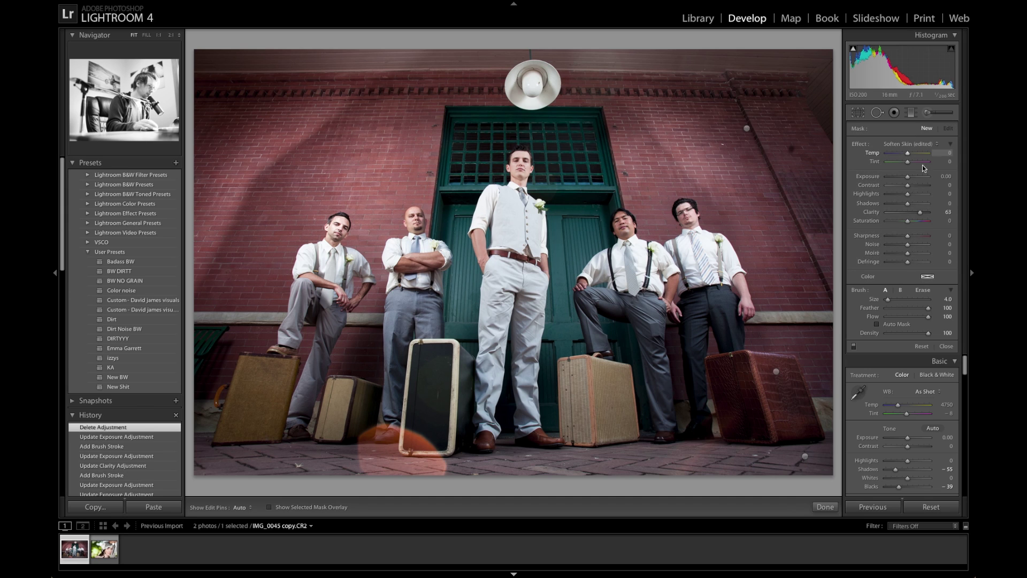
# Paint another size 7 mask with Clarity 63 over the dark red suitcase and set its Exposure to 1.10.
pyautogui.moveTo(908, 176); pyautogui.dragTo(919, 177)
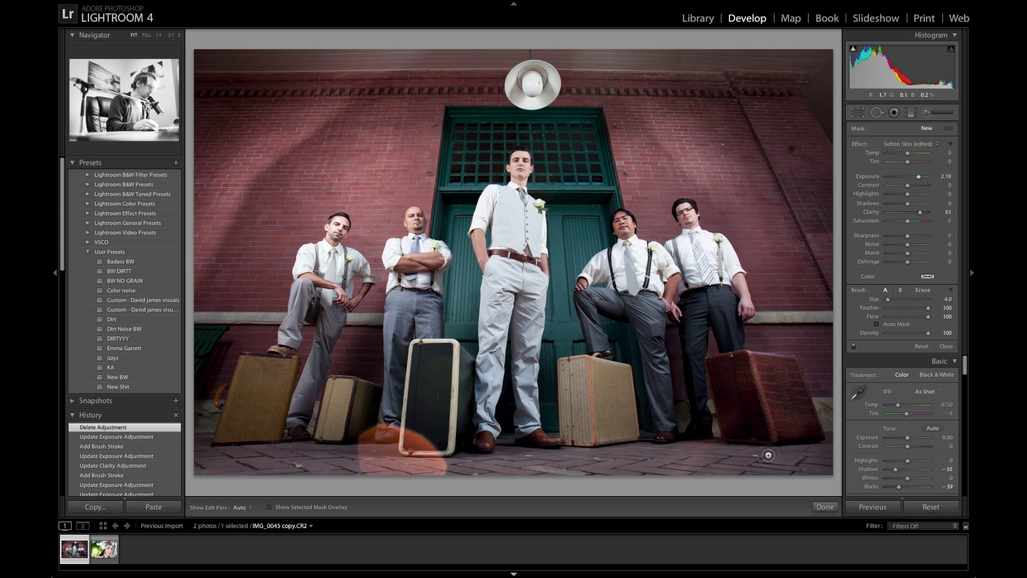
pyautogui.scroll(3, 741, 386)
pyautogui.press('h')
pyautogui.moveTo(741, 386)
pyautogui.mouseDown()
pyautogui.moveTo(755, 428)
pyautogui.moveTo(728, 375)
pyautogui.moveTo(756, 421)
pyautogui.mouseUp()
pyautogui.moveTo(919, 178); pyautogui.dragTo(914, 179)
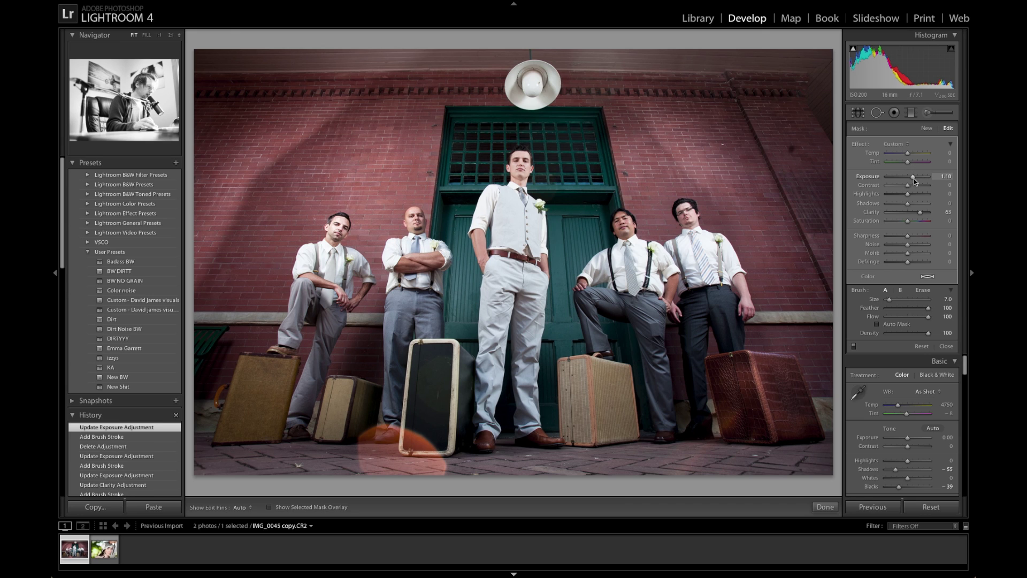
# Paint a size 13 mask over the light tan suitcase, adjust its Exposure and Clarity, and set the newer dark red suitcase mask's Exposure to 0.60.
pyautogui.click(927, 127)
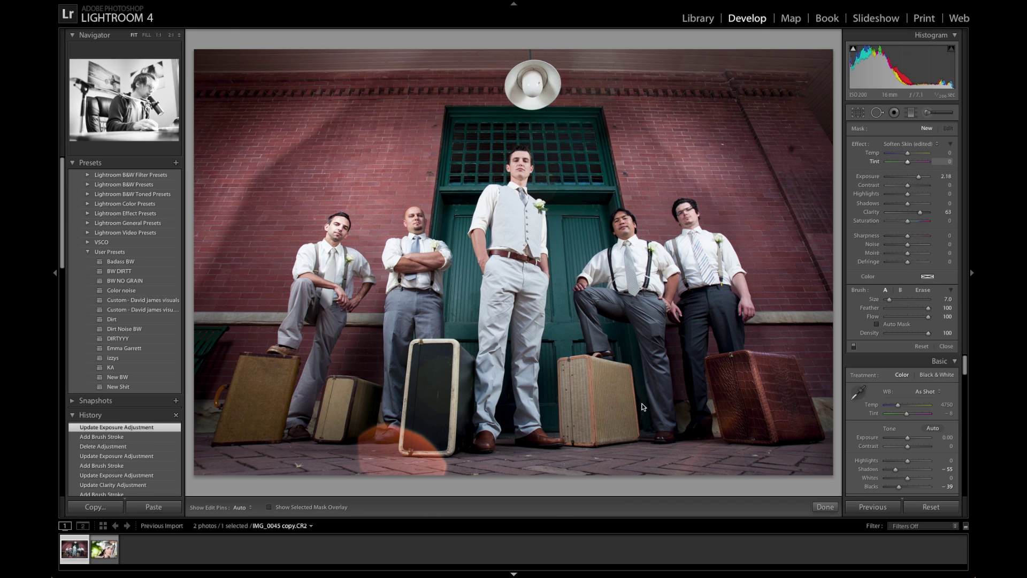
pyautogui.moveTo(594, 402)
pyautogui.mouseDown()
pyautogui.moveTo(605, 378)
pyautogui.moveTo(604, 424)
pyautogui.moveTo(590, 405)
pyautogui.moveTo(580, 412)
pyautogui.moveTo(594, 428)
pyautogui.mouseUp()
pyautogui.doubleClick(918, 176)
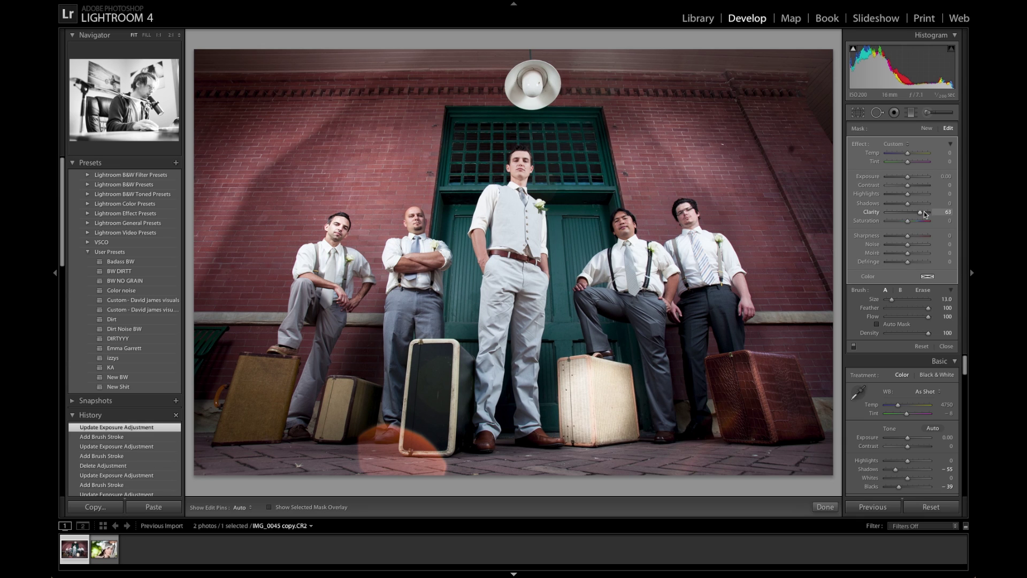
pyautogui.press('Up')
pyautogui.moveTo(920, 212); pyautogui.dragTo(927, 212)
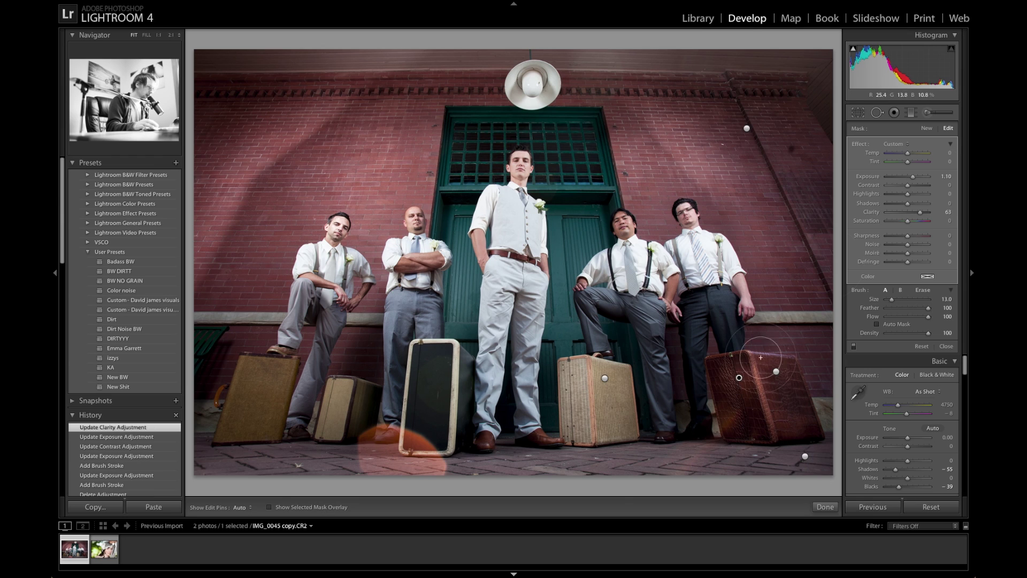
pyautogui.moveTo(915, 176); pyautogui.dragTo(910, 177)
# Paint a new size 13 mask over the black suitcase and set its Clarity to 49, Exposure to 1.12 and Saturation to 40.
pyautogui.click(927, 131)
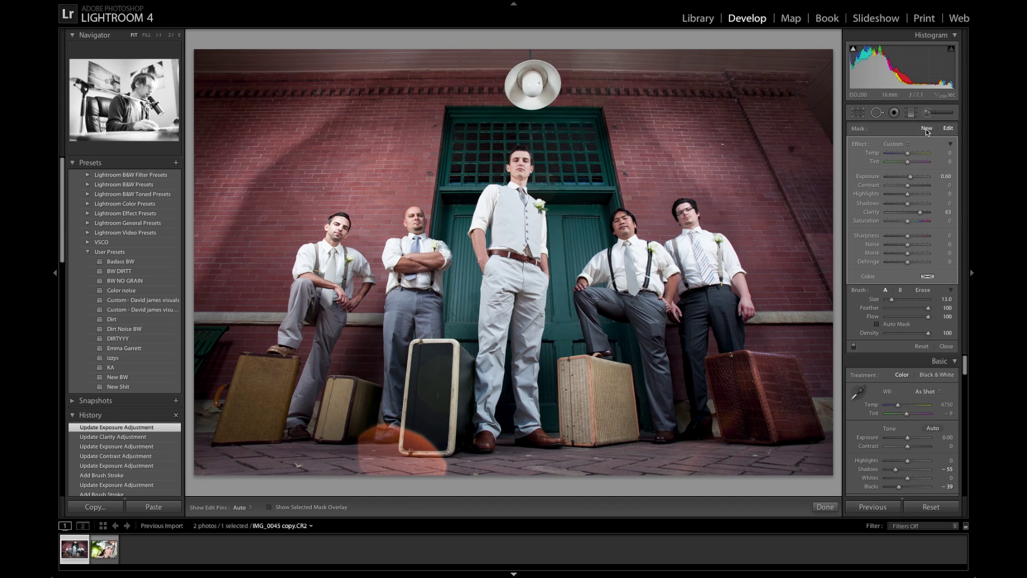
pyautogui.moveTo(430, 370); pyautogui.dragTo(430, 439)
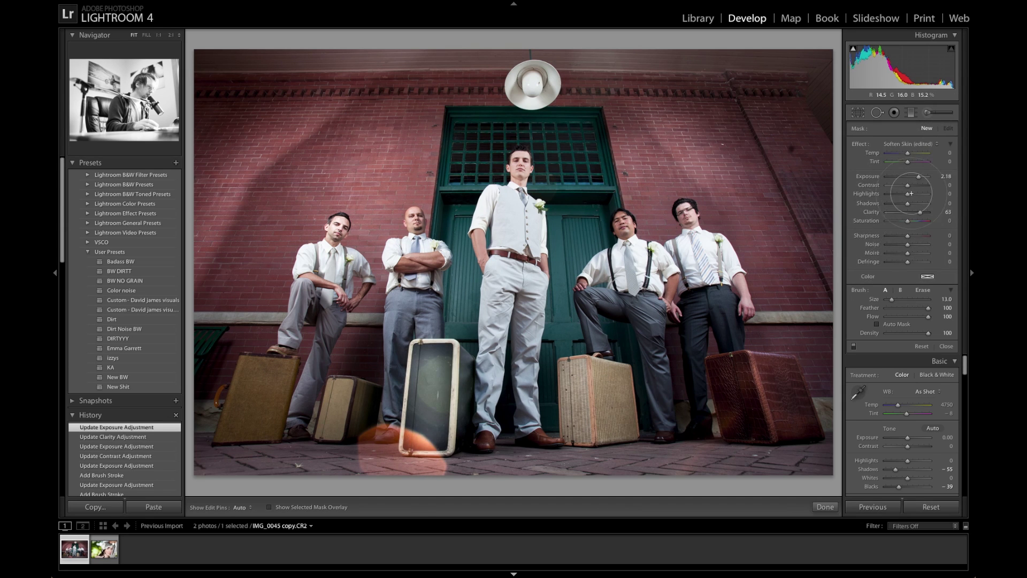
pyautogui.moveTo(919, 211); pyautogui.dragTo(913, 181)
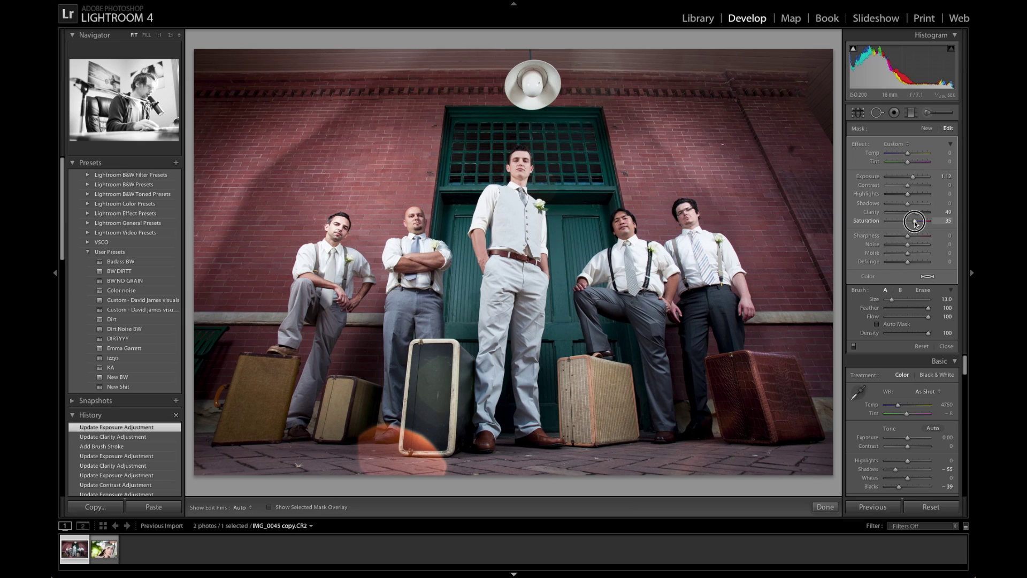
pyautogui.moveTo(916, 221); pyautogui.dragTo(916, 221)
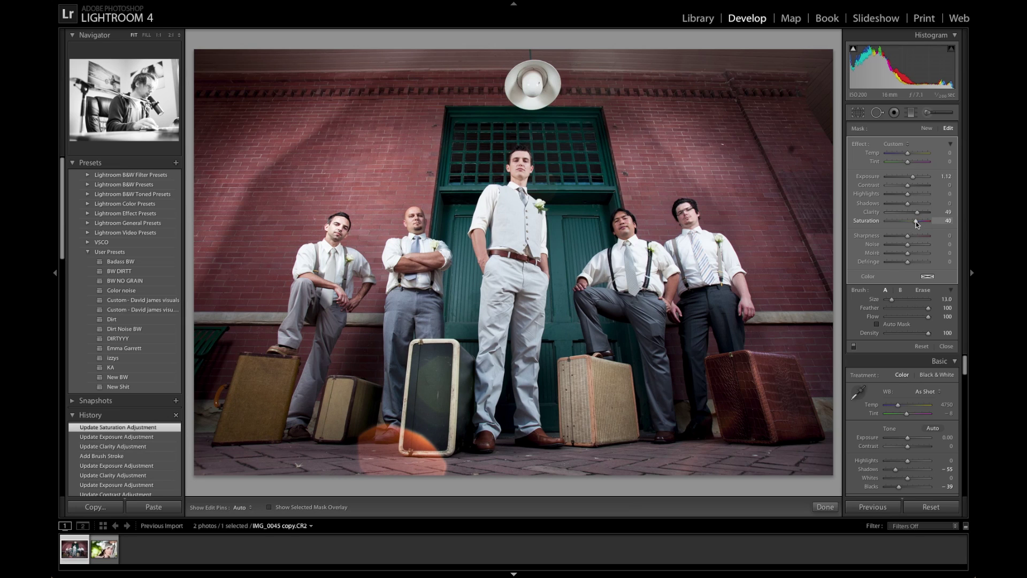
# Paint a new size 7 mask with Clarity 63 over the small suitcase beside the black one and set its Exposure to 0.46.
pyautogui.click(928, 129)
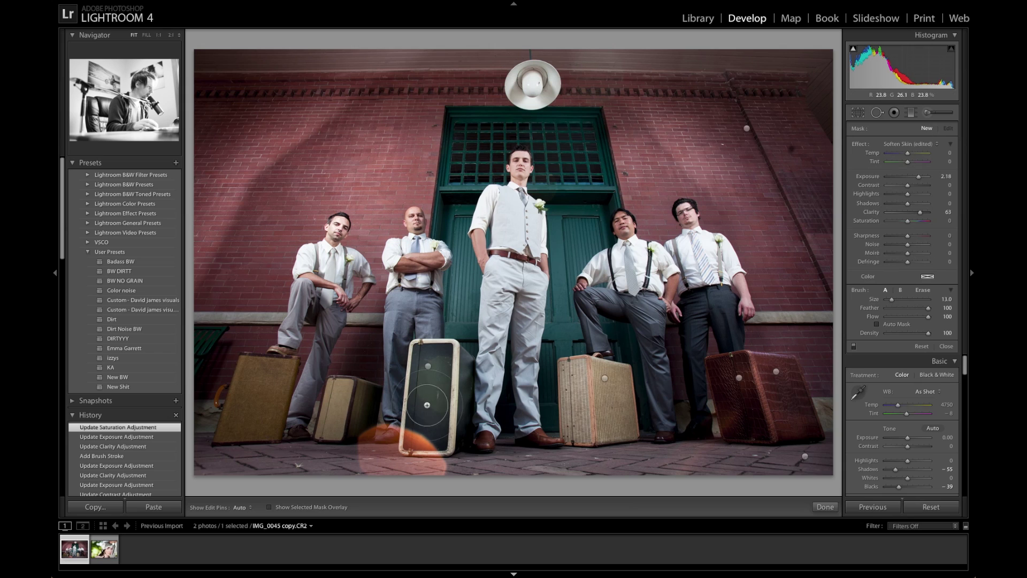
pyautogui.moveTo(348, 399)
pyautogui.mouseDown()
pyautogui.moveTo(340, 423)
pyautogui.moveTo(329, 418)
pyautogui.mouseUp()
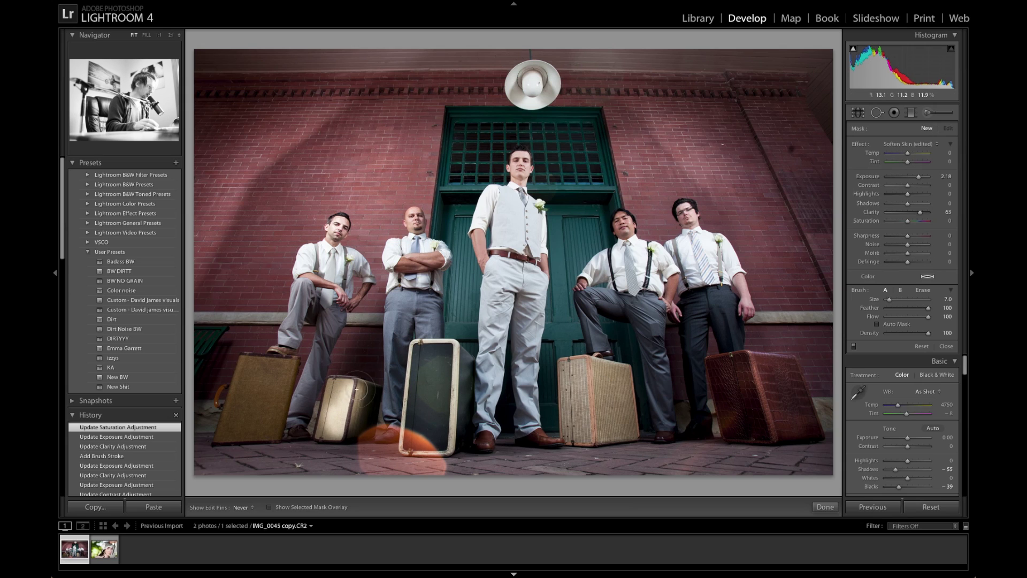
pyautogui.moveTo(918, 177); pyautogui.dragTo(908, 182)
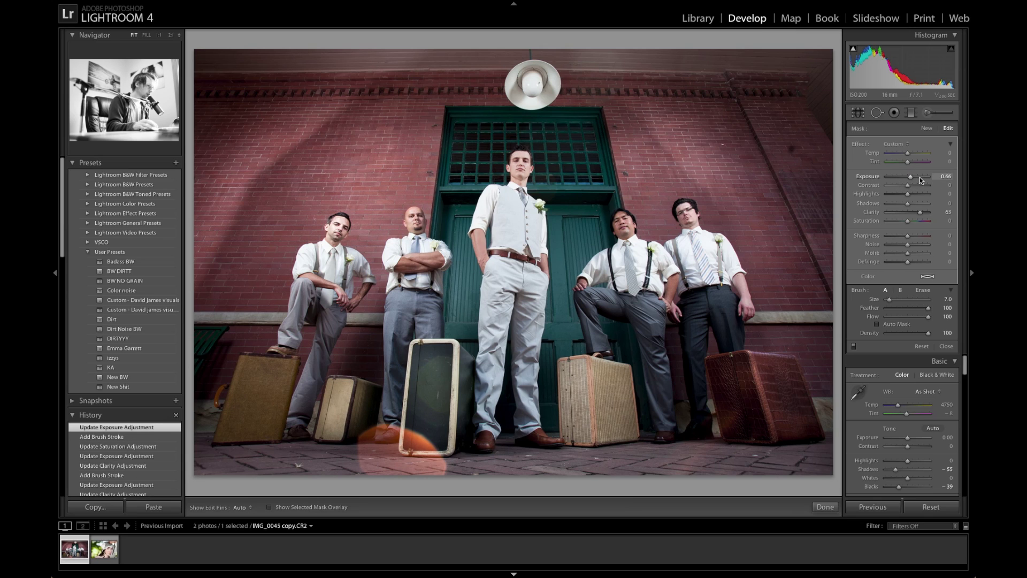
# Paint a new size 9 mask with Clarity 63 over the leftmost brown suitcase and set its Exposure to 0.93.
pyautogui.click(926, 129)
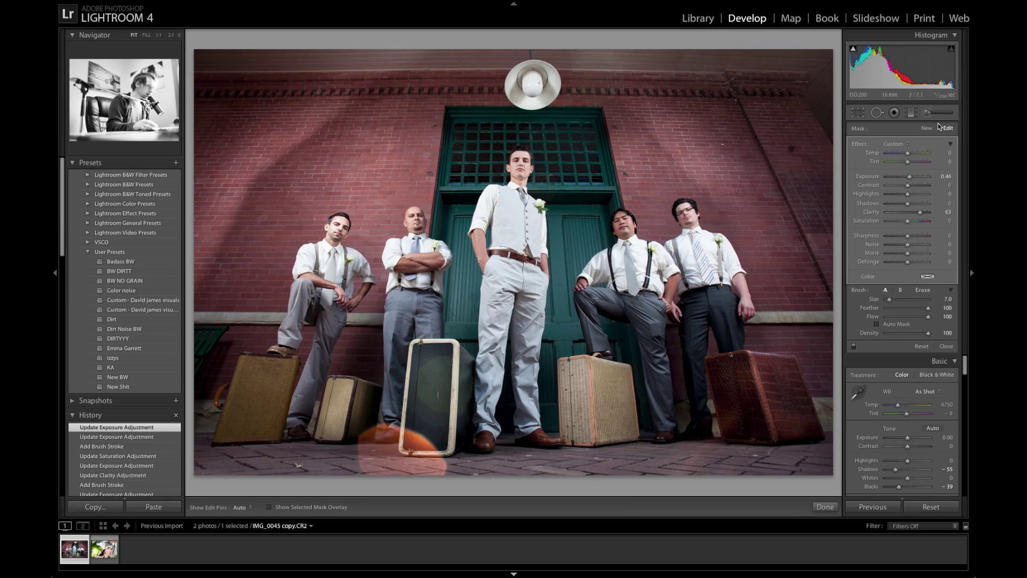
pyautogui.scroll(2, 230, 409)
pyautogui.moveTo(254, 382)
pyautogui.mouseDown()
pyautogui.moveTo(241, 424)
pyautogui.moveTo(262, 428)
pyautogui.moveTo(292, 361)
pyautogui.mouseUp()
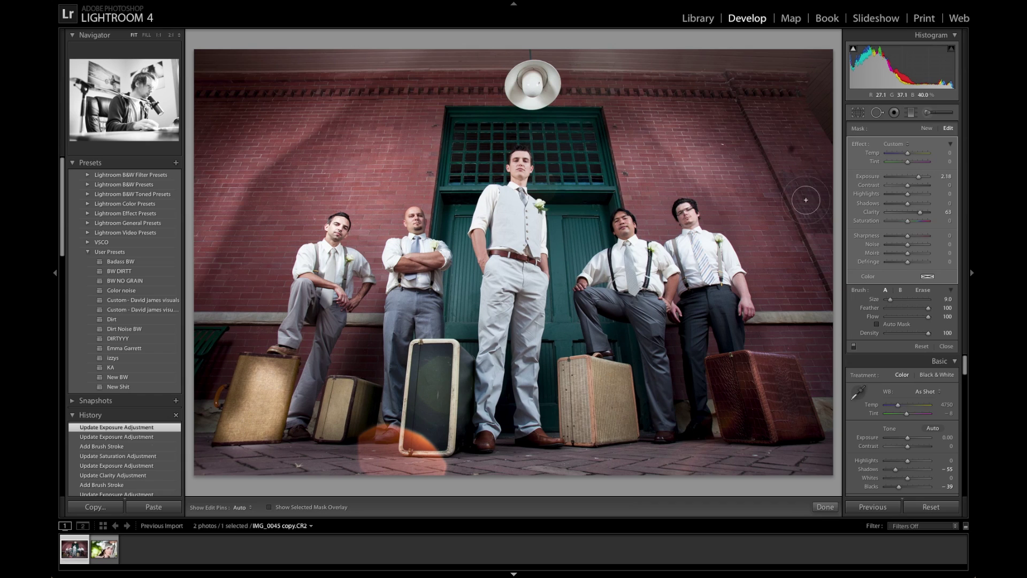
pyautogui.click(913, 179)
pyautogui.click(913, 180)
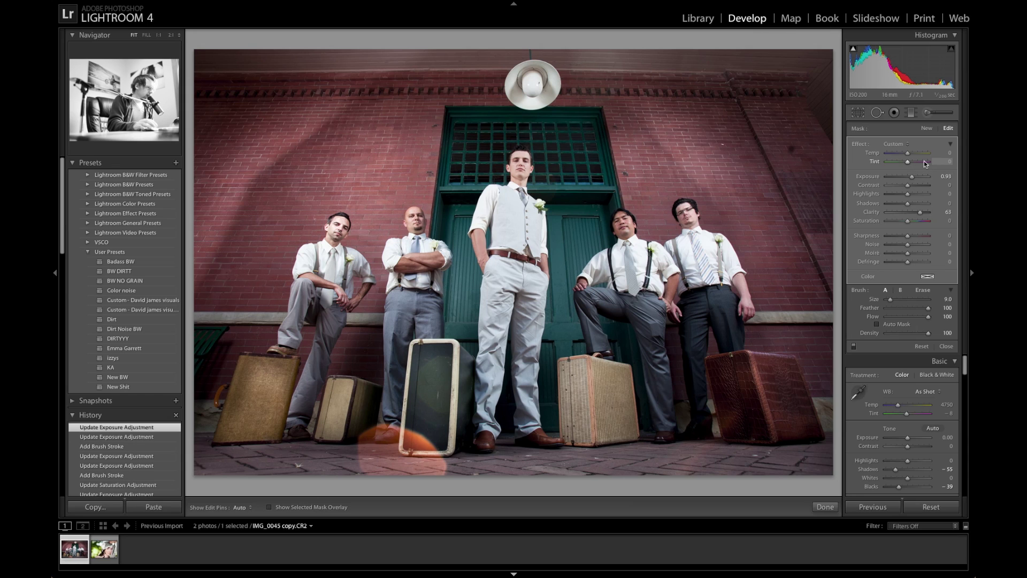
# Paint a new mask over the hanging lamp and set its Exposure to 4.00, Temp to 100 and Saturation to 15.
pyautogui.click(926, 129)
pyautogui.press('h')
pyautogui.moveTo(531, 83); pyautogui.dragTo(534, 84)
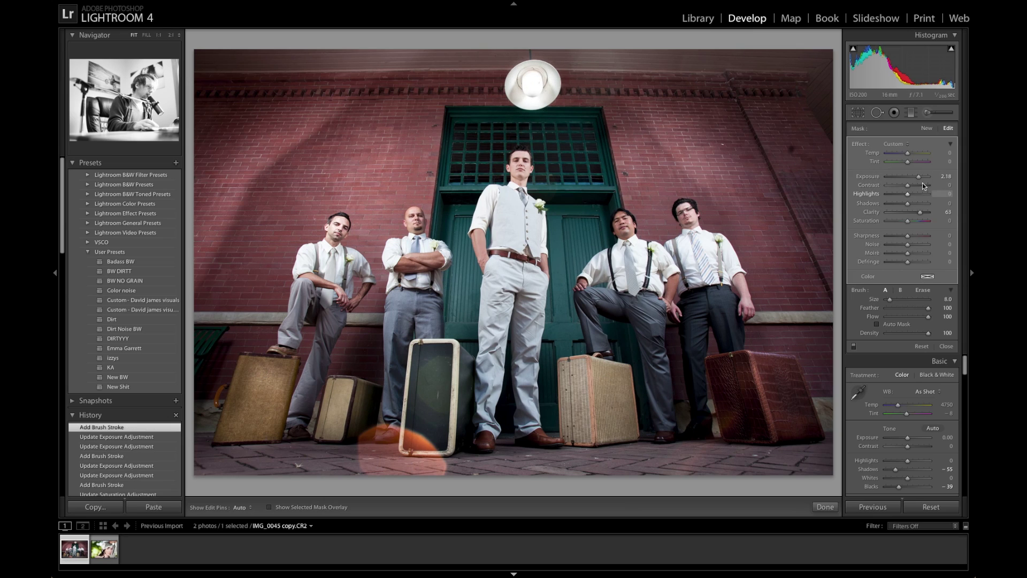
pyautogui.moveTo(927, 178); pyautogui.dragTo(935, 155)
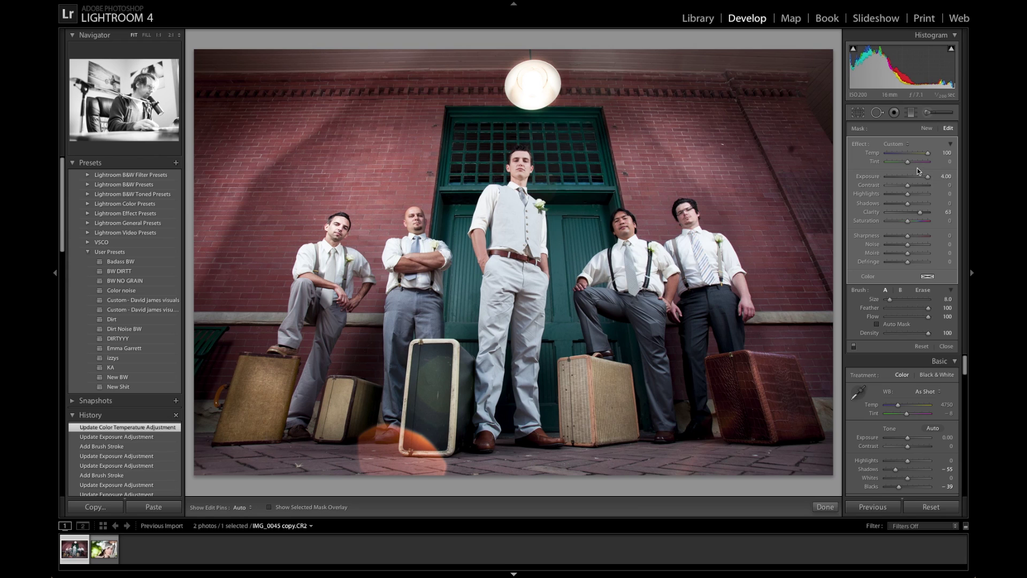
pyautogui.moveTo(916, 221)
pyautogui.mouseDown()
pyautogui.moveTo(927, 221)
pyautogui.moveTo(911, 222)
pyautogui.mouseUp()
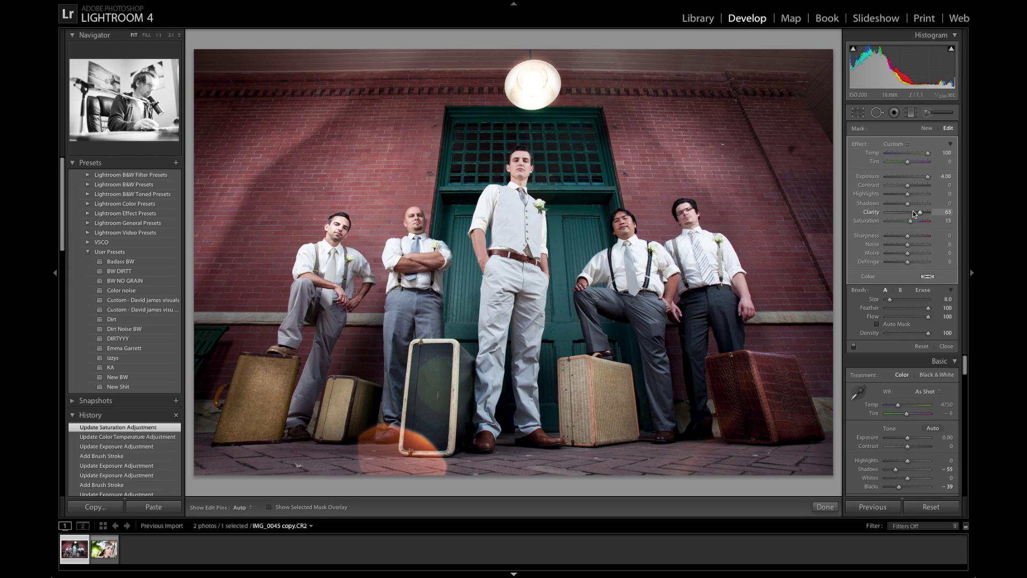
# Try a yellow color tint with hue 57 and saturation 74% on the lamp mask.
pyautogui.click(927, 278)
pyautogui.moveTo(794, 278); pyautogui.dragTo(769, 272)
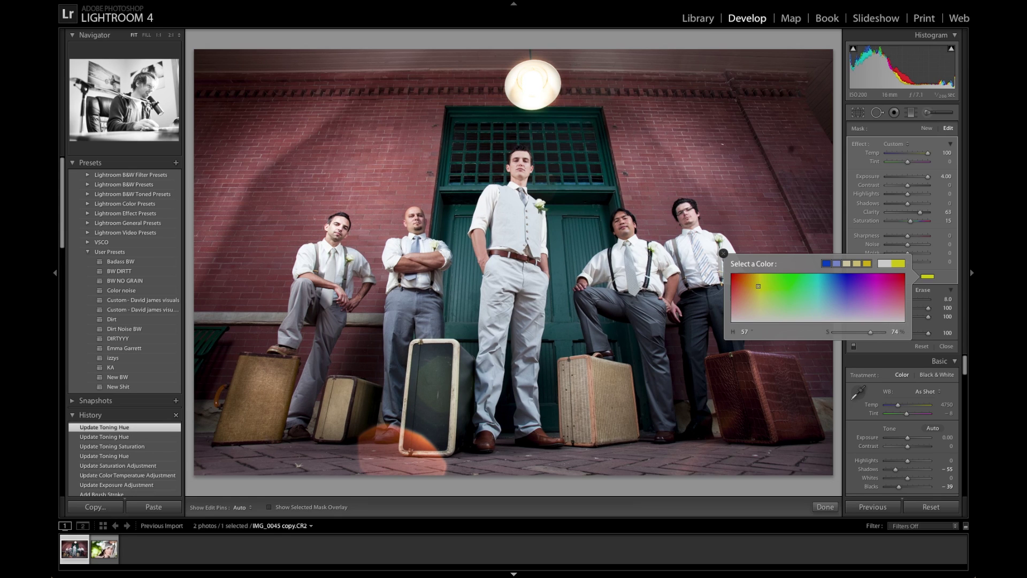
pyautogui.click(723, 253)
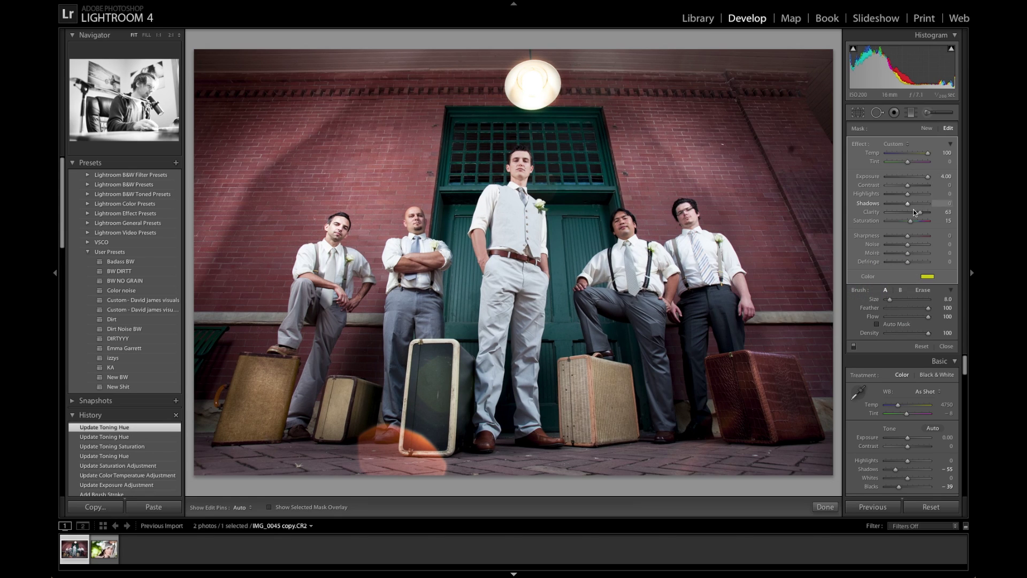
# Set the lamp mask's Clarity to 29, Exposure to 3.30 and Temp to 24.
pyautogui.click(920, 179)
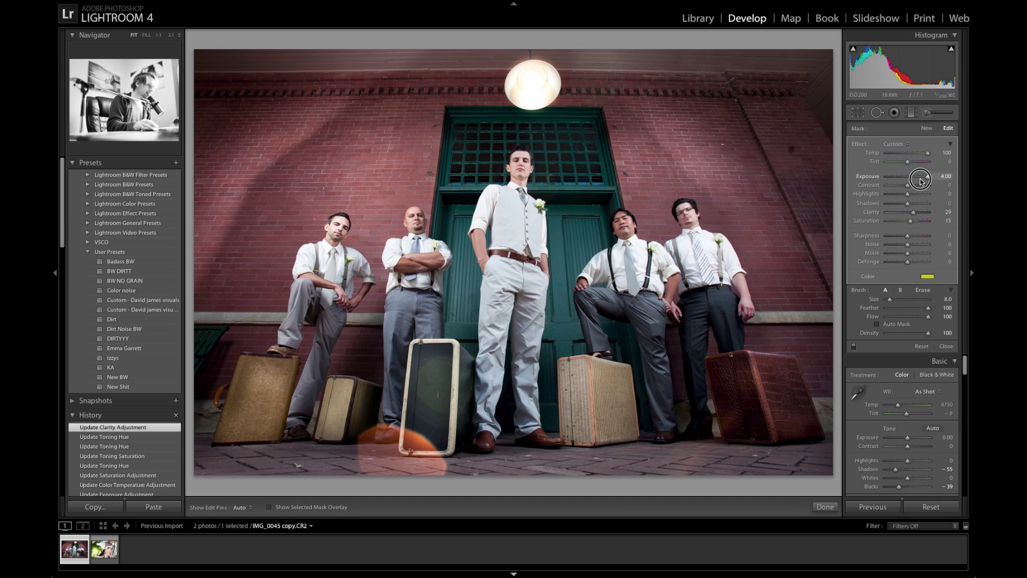
pyautogui.moveTo(921, 180); pyautogui.dragTo(924, 179)
pyautogui.click(913, 155)
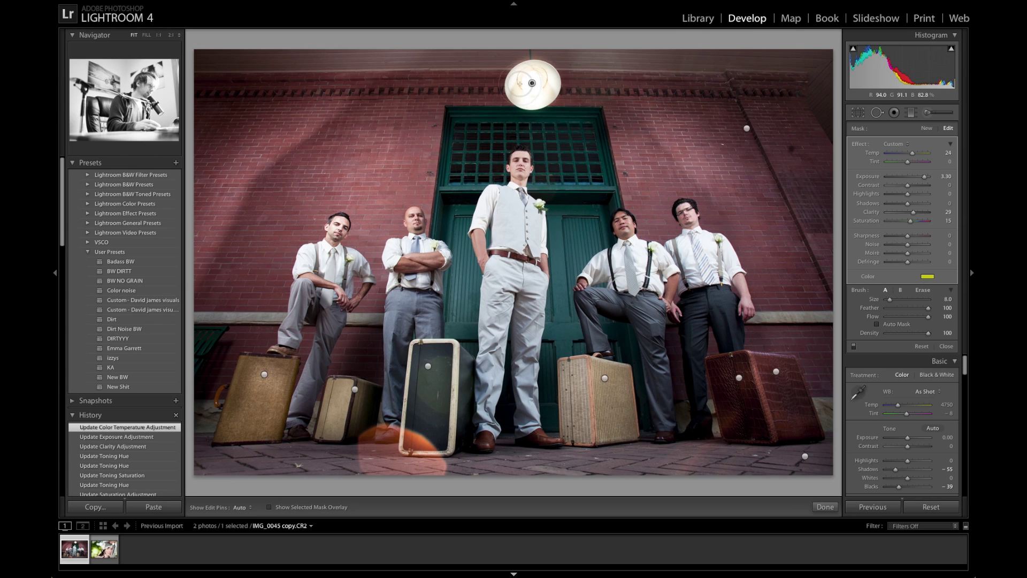
# Remove the color tint from the lamp mask, set its Exposure to 2.10 and close the Adjustment Brush.
pyautogui.click(928, 277)
pyautogui.moveTo(777, 279); pyautogui.dragTo(731, 321)
pyautogui.click(727, 251)
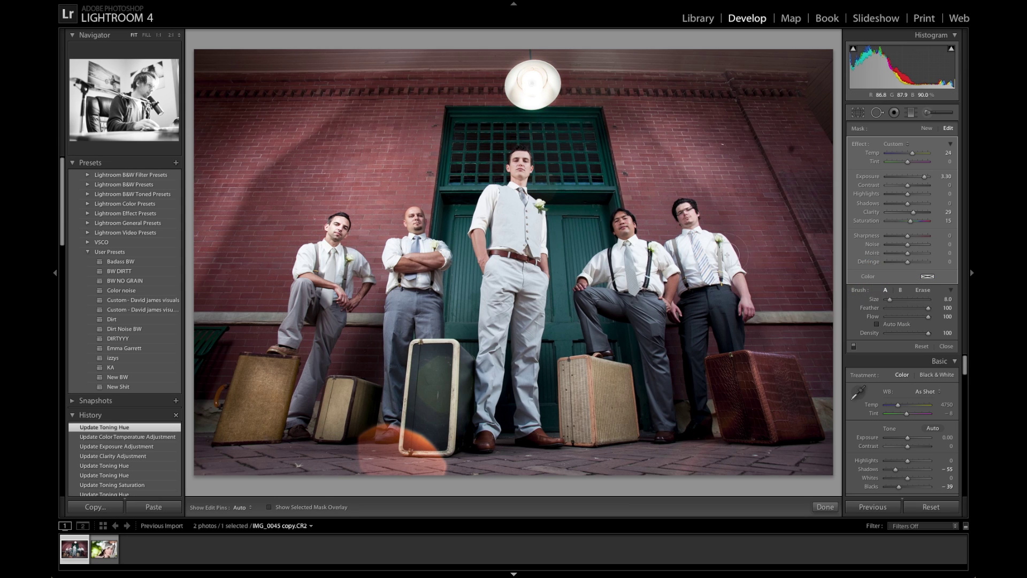
pyautogui.click(916, 180)
pyautogui.moveTo(917, 181); pyautogui.dragTo(918, 181)
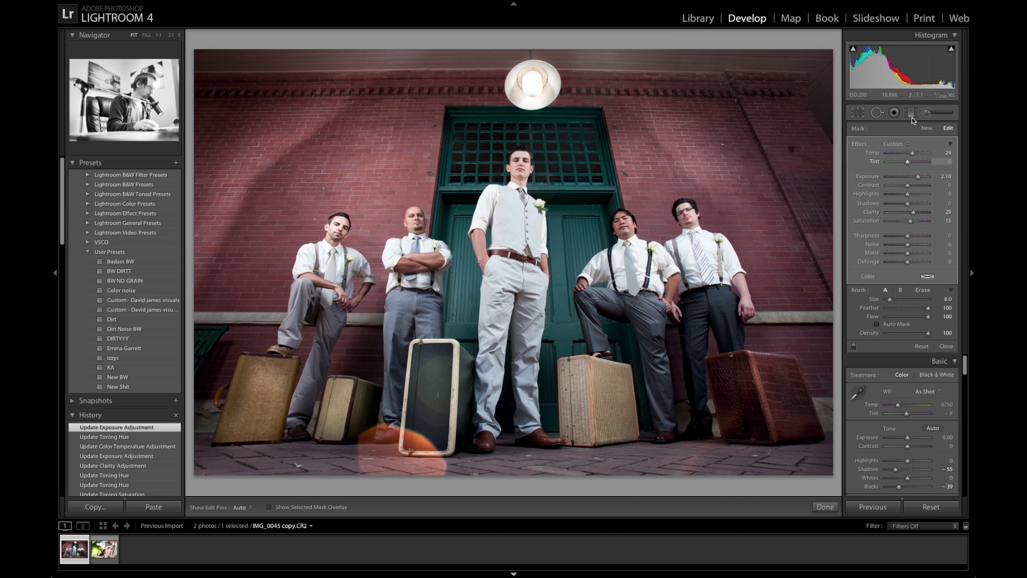
pyautogui.click(928, 114)
# Sample neutral points on the groomsmen's light clothing with the White Balance Selector, ending with Temp 5500 and Tint +1.
pyautogui.press('Up')
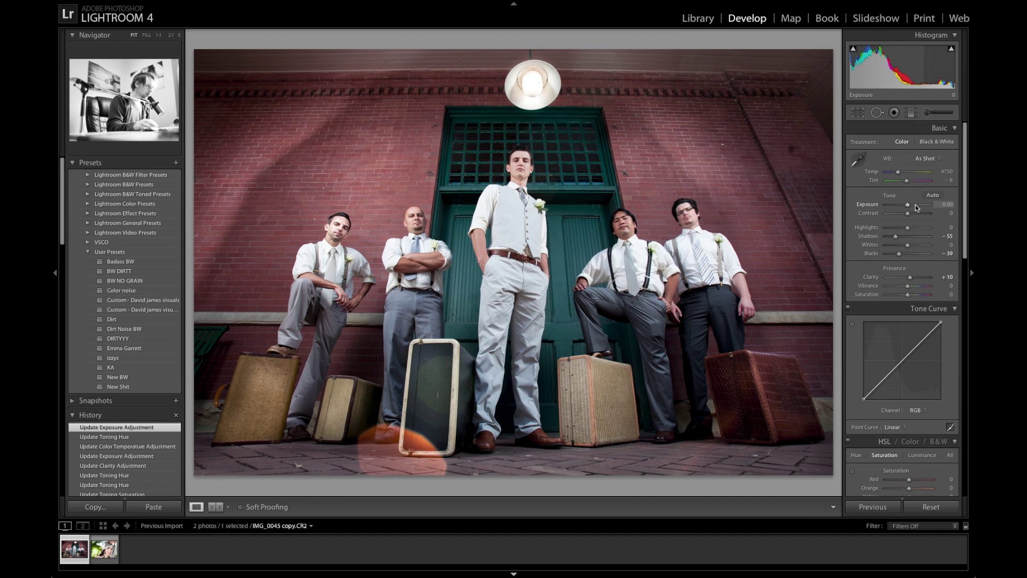
pyautogui.press('Down')
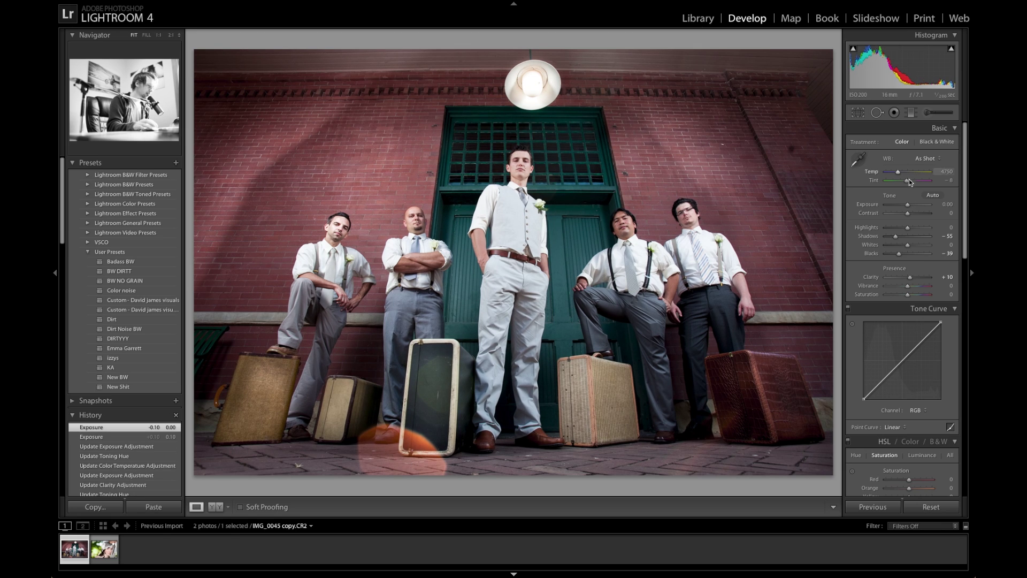
pyautogui.click(860, 160)
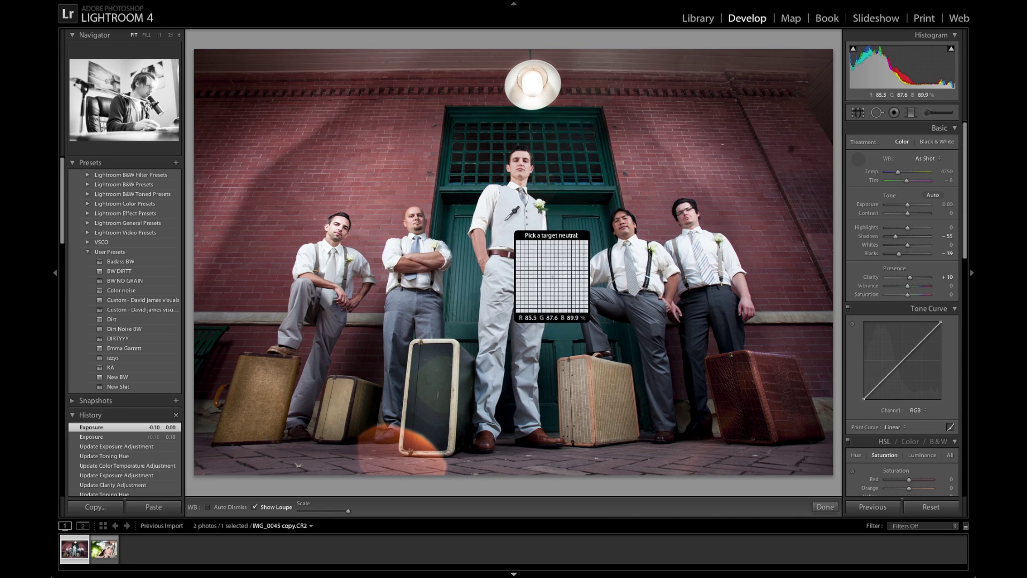
pyautogui.click(496, 299)
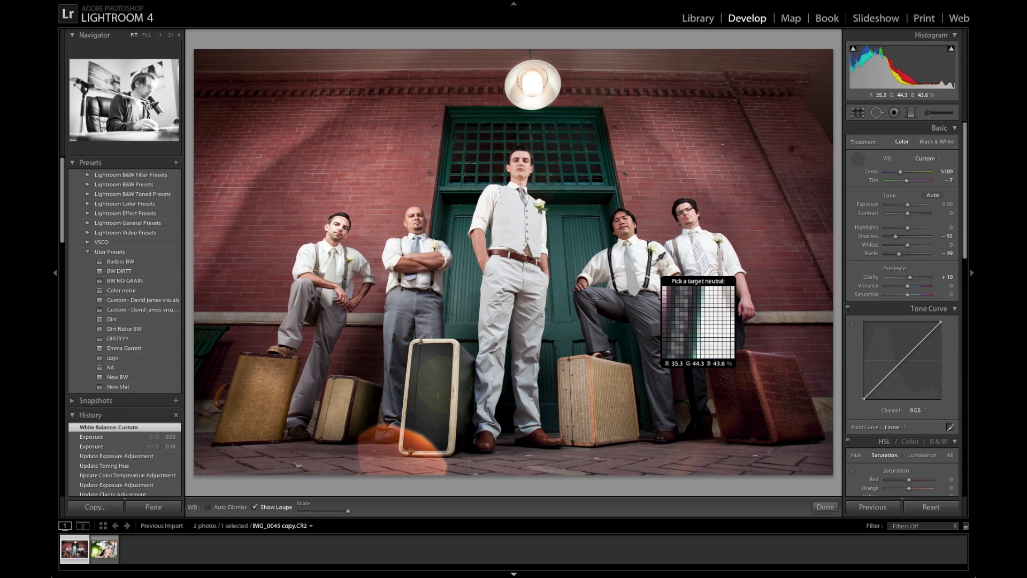
pyautogui.click(643, 257)
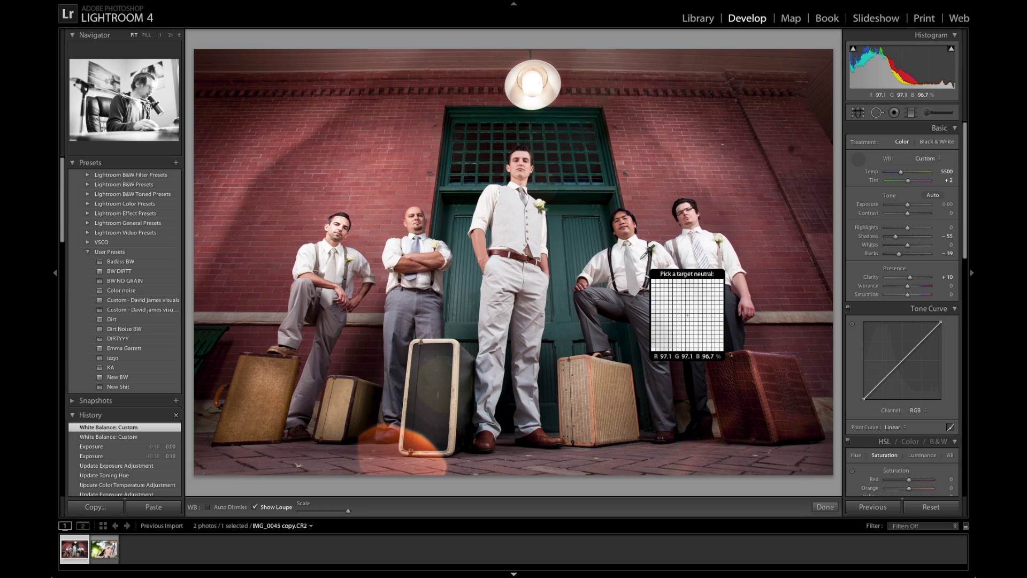
pyautogui.click(506, 211)
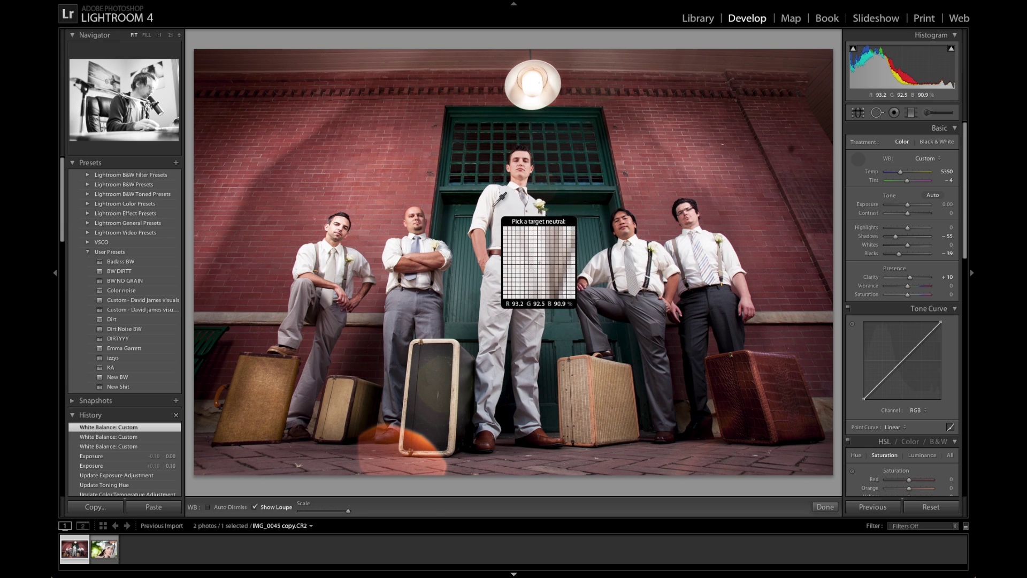
pyautogui.click(395, 248)
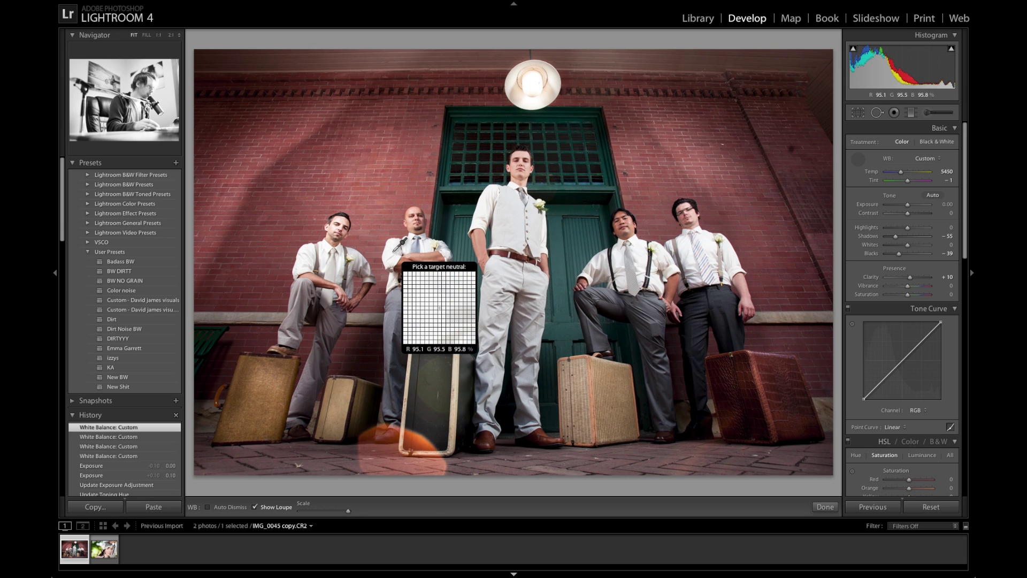
pyautogui.click(686, 249)
pyautogui.click(714, 245)
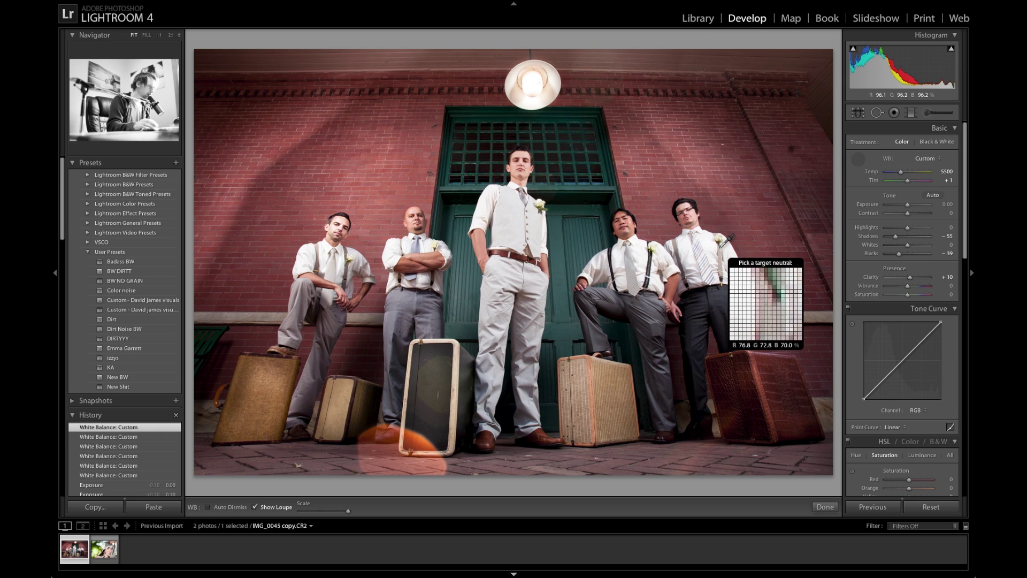
pyautogui.click(857, 160)
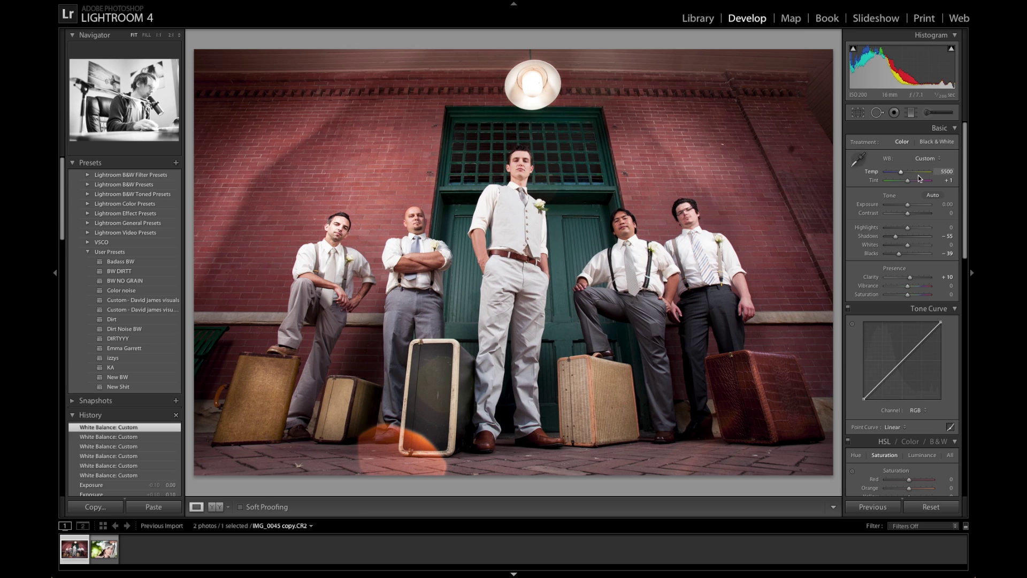
# Fine-tune the photo's white balance to Temp 5150 and Tint -4.
pyautogui.press('Down')
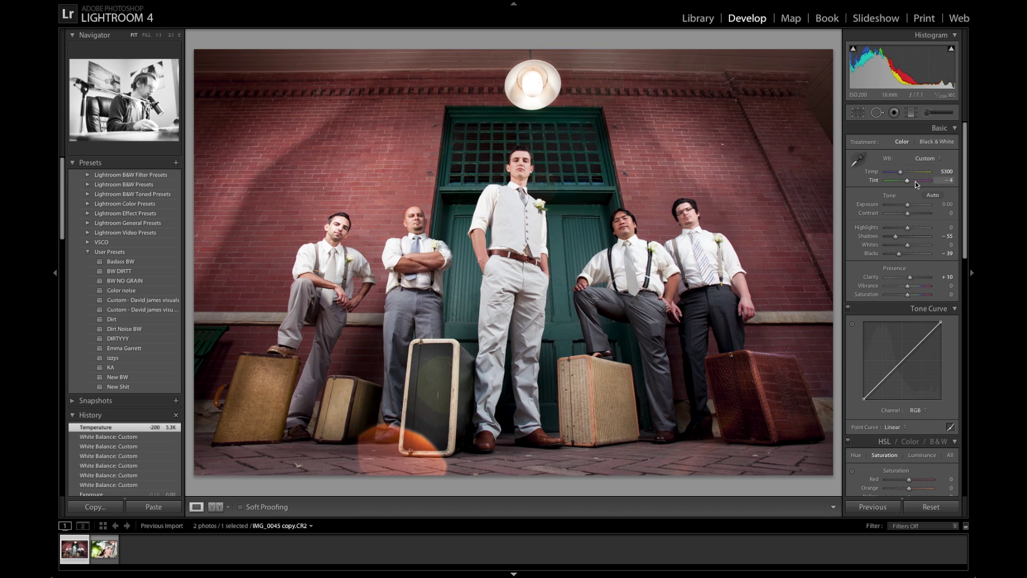
pyautogui.press('Down')
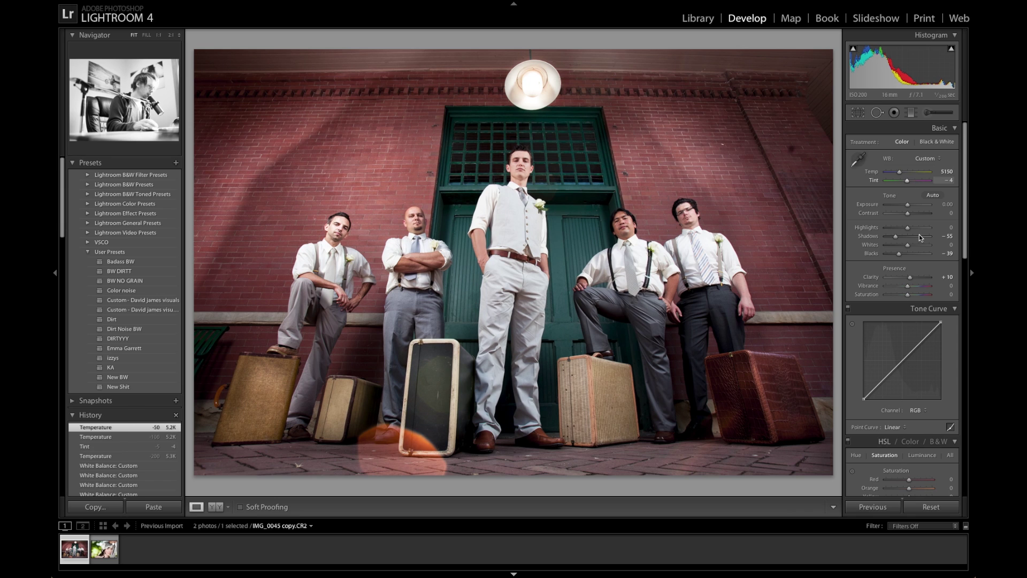
# Lower the groomsmen photo's overall Exposure to -0.20.
pyautogui.press('Down')
pyautogui.press('Down')
pyautogui.press('Down')
pyautogui.press('Down')
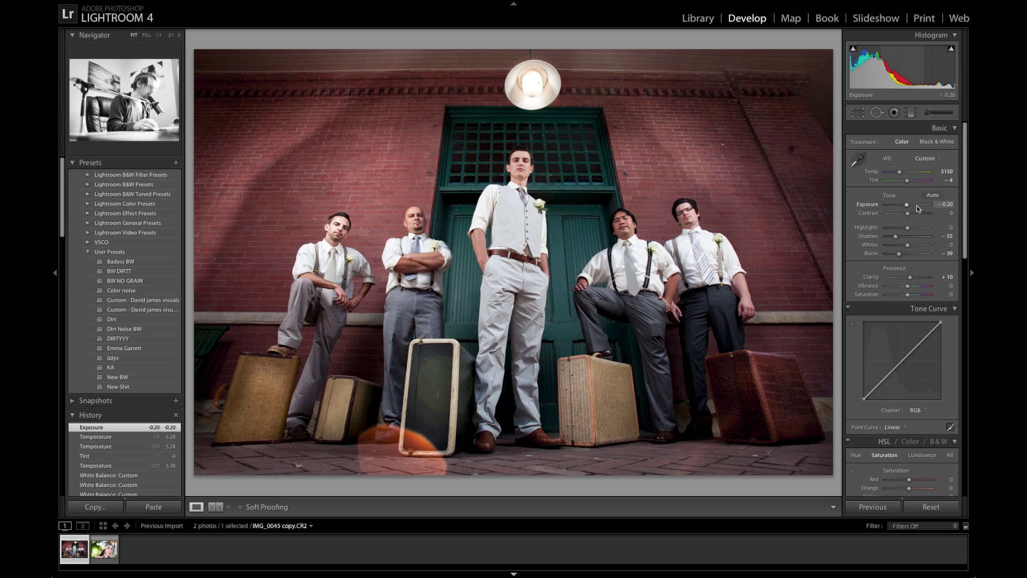
# Brush a local adjustment over the window grille above the green door, with Exposure 0.65 and Clarity 91.
pyautogui.click(931, 112)
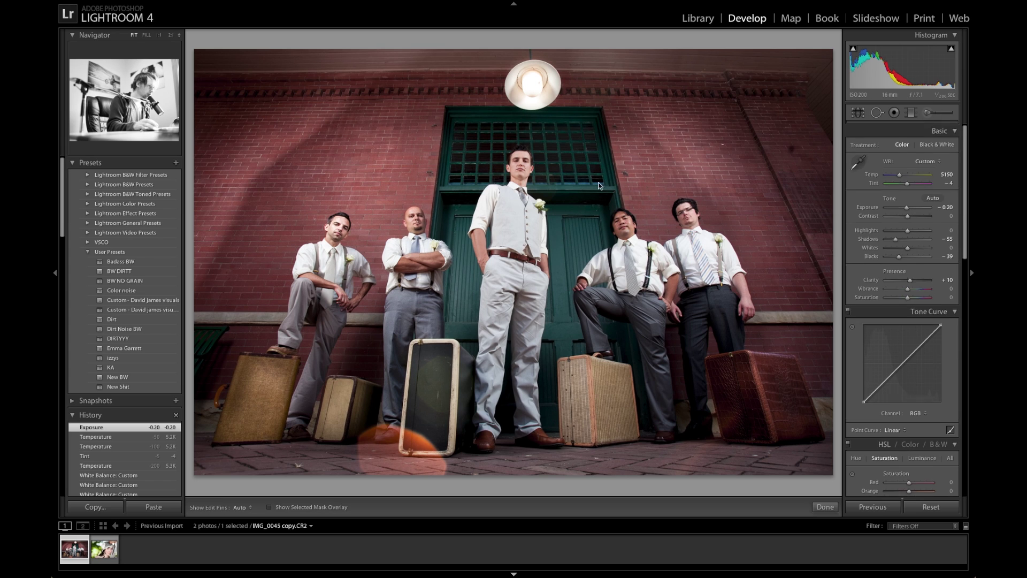
pyautogui.press(']')
pyautogui.press(']')
pyautogui.press('h')
pyautogui.moveTo(569, 145)
pyautogui.mouseDown()
pyautogui.moveTo(540, 130)
pyautogui.moveTo(470, 140)
pyautogui.moveTo(469, 163)
pyautogui.mouseUp()
pyautogui.press('h')
pyautogui.moveTo(919, 177)
pyautogui.mouseDown()
pyautogui.moveTo(910, 178)
pyautogui.moveTo(927, 213)
pyautogui.mouseUp()
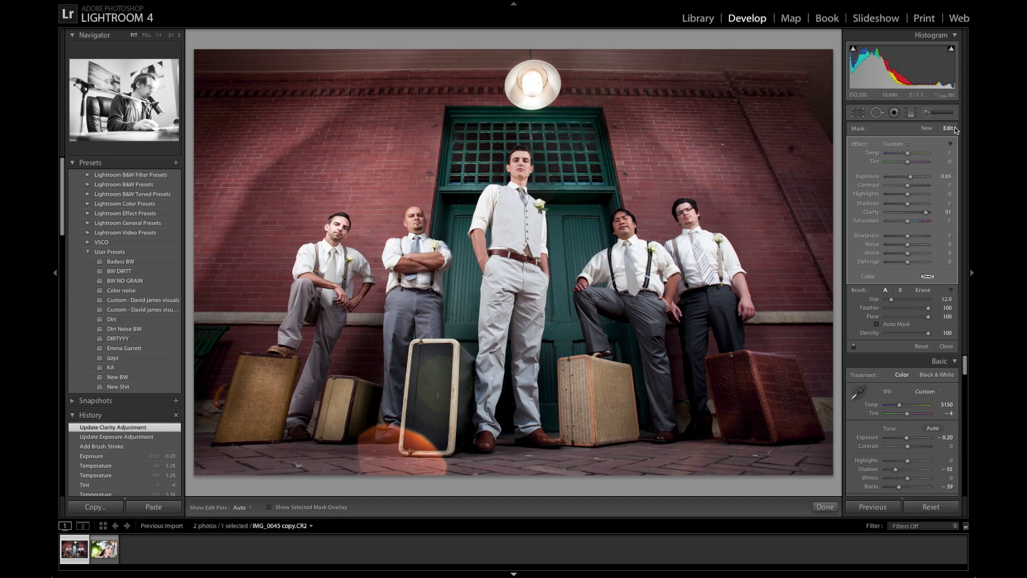
# Brush a new mask along the decorative brick trim under the roof, with Exposure 0.00 and Clarity 63, and close the Adjustment Brush.
pyautogui.click(926, 129)
pyautogui.moveTo(801, 86)
pyautogui.mouseDown()
pyautogui.moveTo(680, 101)
pyautogui.moveTo(452, 92)
pyautogui.mouseUp()
pyautogui.moveTo(195, 99); pyautogui.dragTo(201, 99)
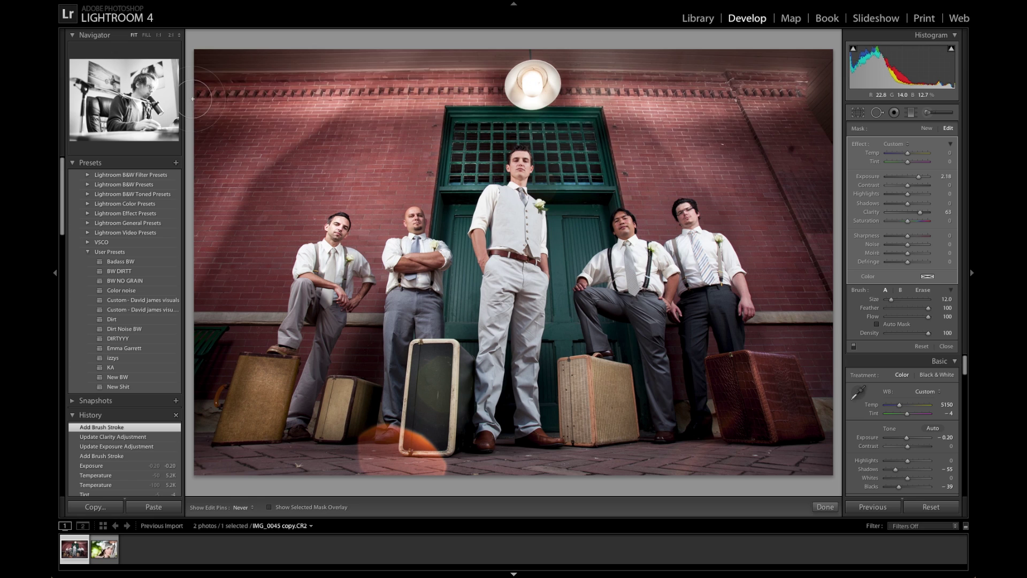
pyautogui.moveTo(912, 178); pyautogui.dragTo(908, 180)
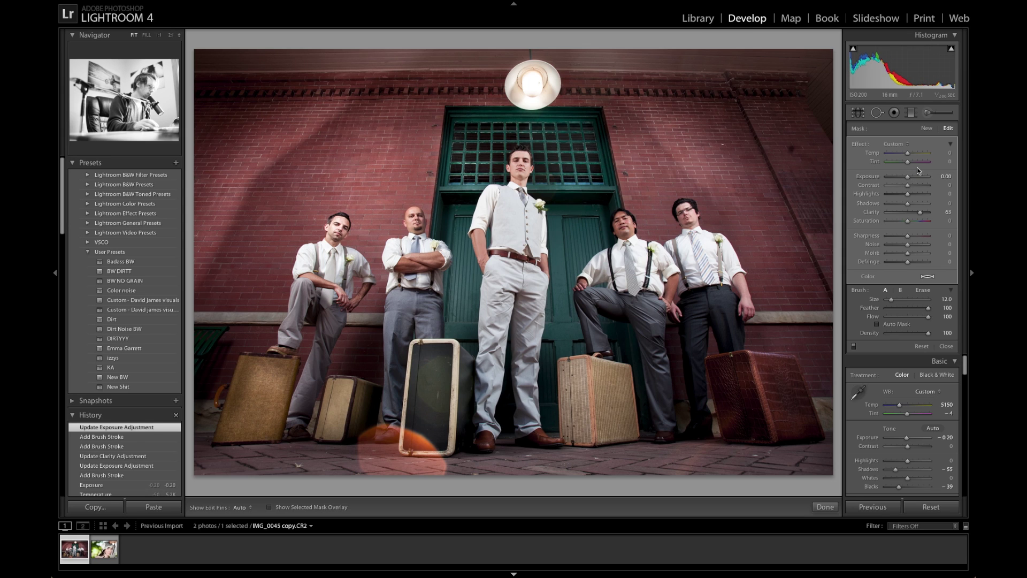
pyautogui.click(927, 113)
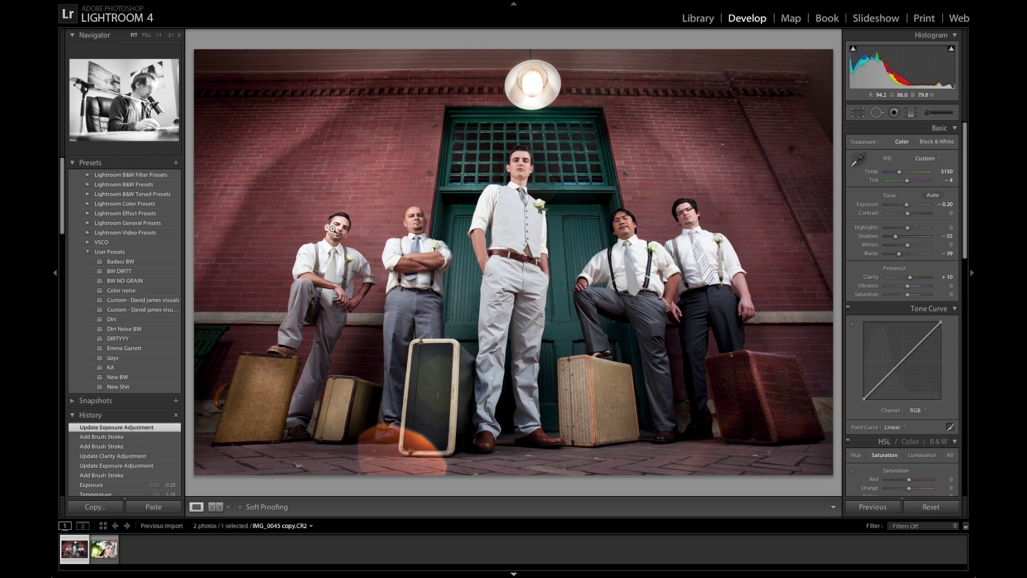
# Brush a size 6.0 mask over the leftmost groomsman's face, with Exposure and Clarity zeroed and Highlights at -60, and close the brush.
pyautogui.click(930, 113)
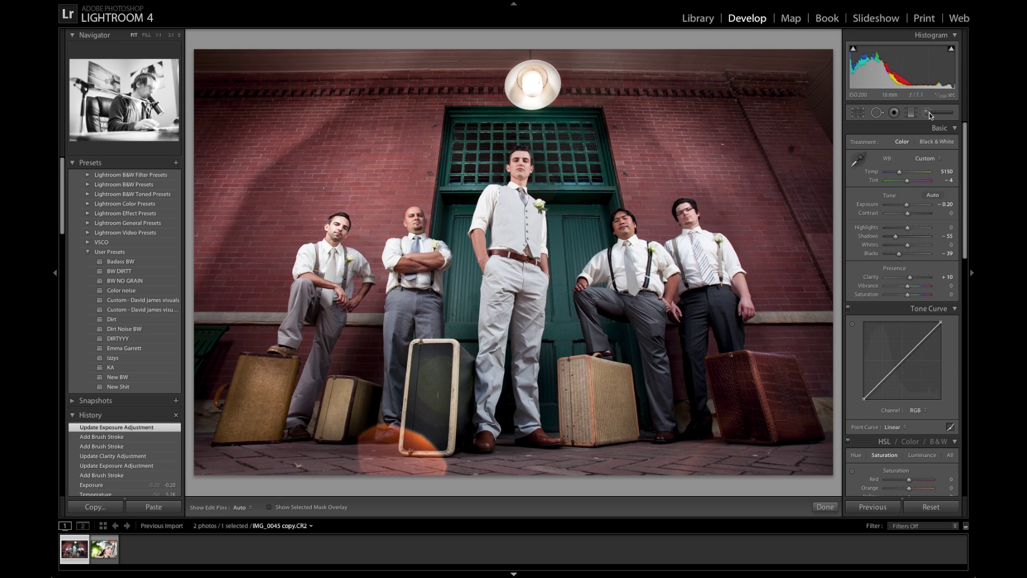
pyautogui.moveTo(339, 228)
pyautogui.mouseDown()
pyautogui.moveTo(331, 219)
pyautogui.moveTo(328, 241)
pyautogui.mouseUp()
pyautogui.doubleClick(919, 176)
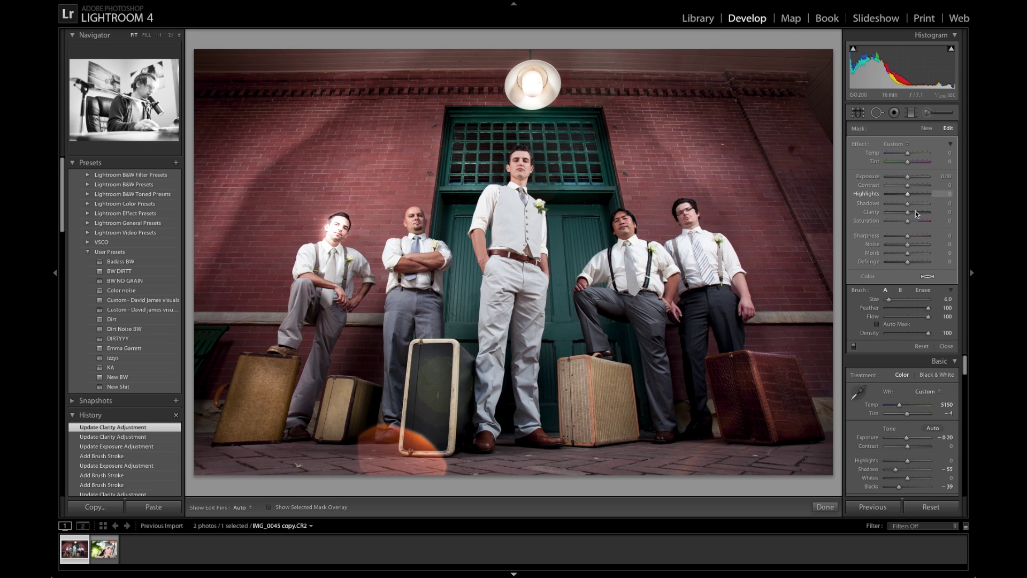
pyautogui.moveTo(908, 194); pyautogui.dragTo(895, 197)
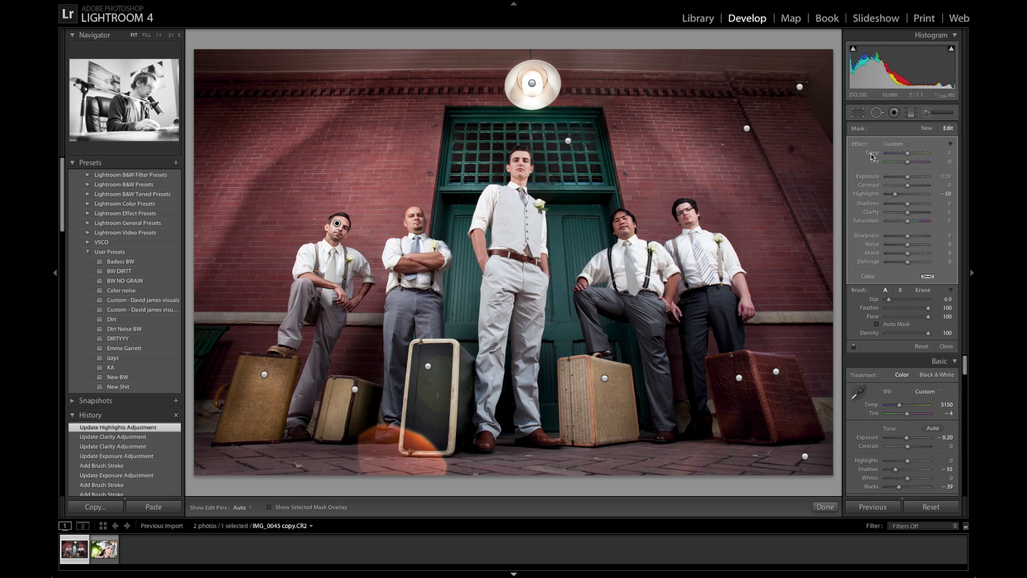
pyautogui.click(931, 115)
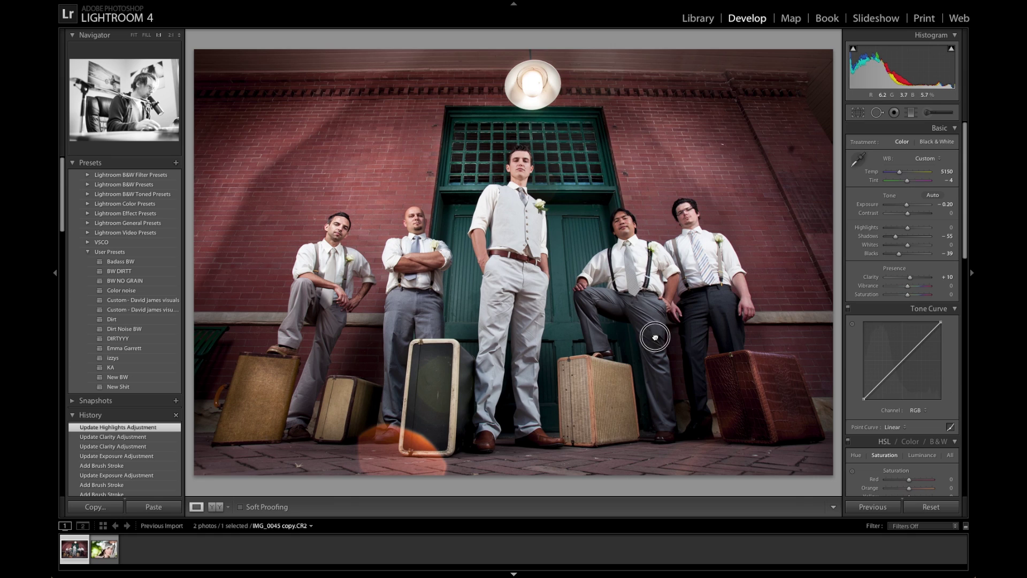
# Try to heal the square patch on the thigh of the groomsman's gray trousers with a size 75 spot, repositioning its source area.
pyautogui.click(655, 337)
pyautogui.moveTo(740, 305); pyautogui.dragTo(728, 289)
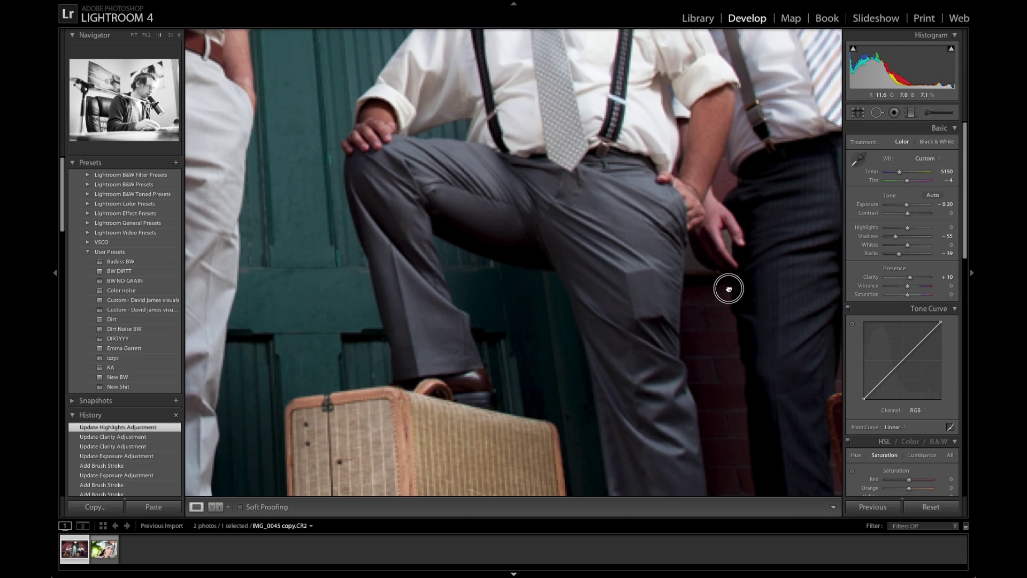
pyautogui.click(877, 113)
pyautogui.scroll(8, 643, 295)
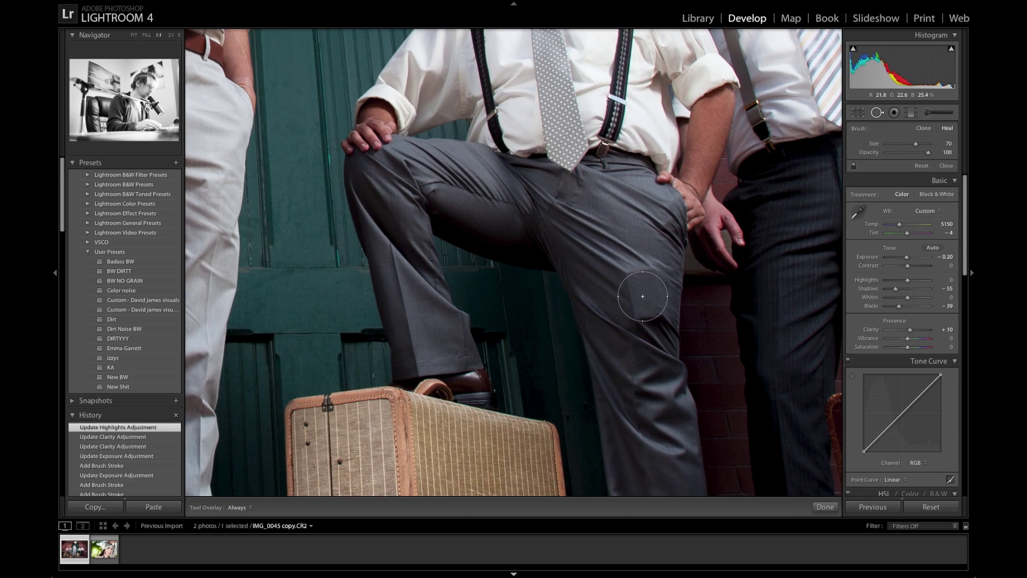
pyautogui.click(646, 294)
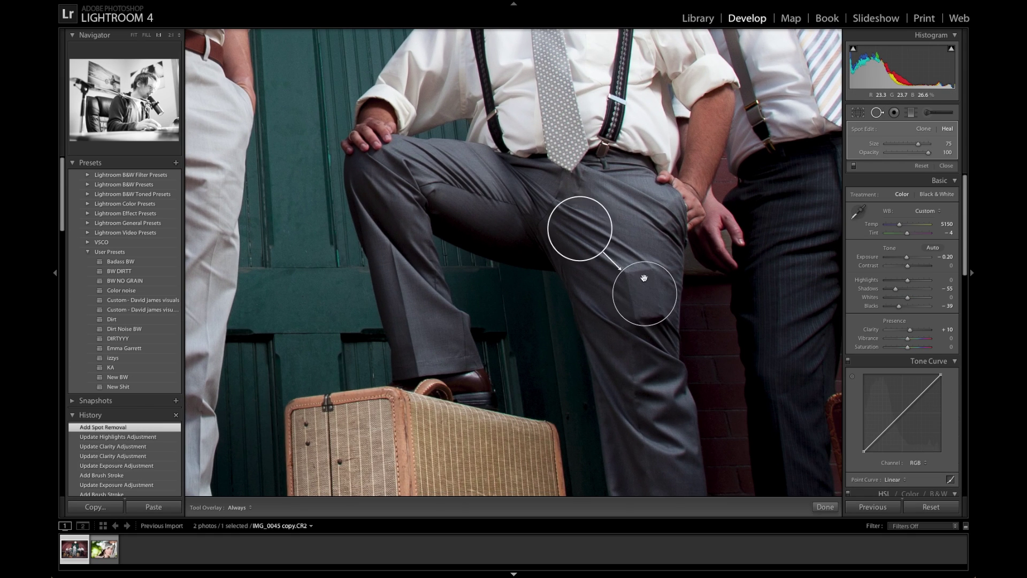
pyautogui.moveTo(601, 243)
pyautogui.mouseDown()
pyautogui.moveTo(620, 249)
pyautogui.moveTo(611, 267)
pyautogui.mouseUp()
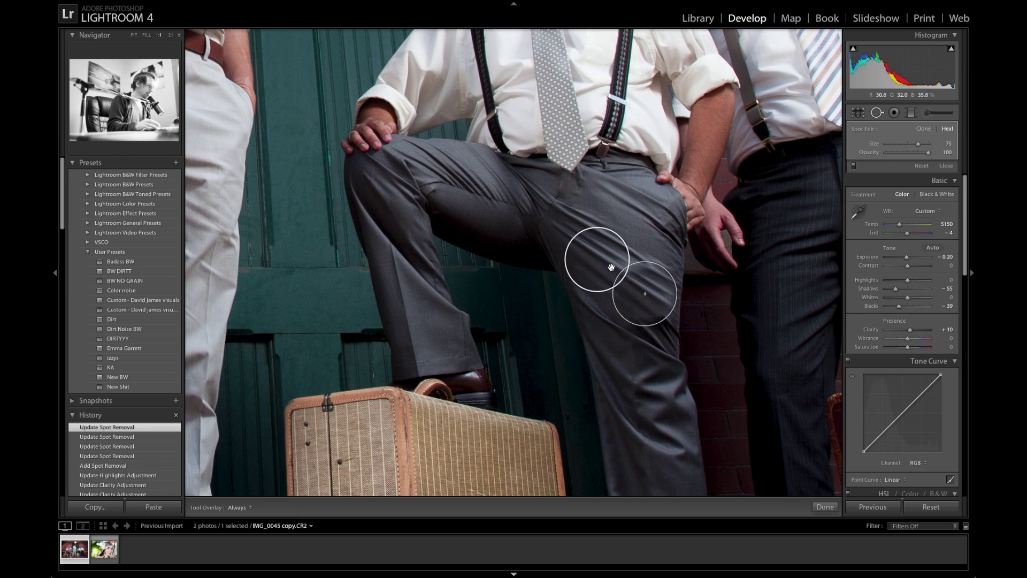
pyautogui.press('q')
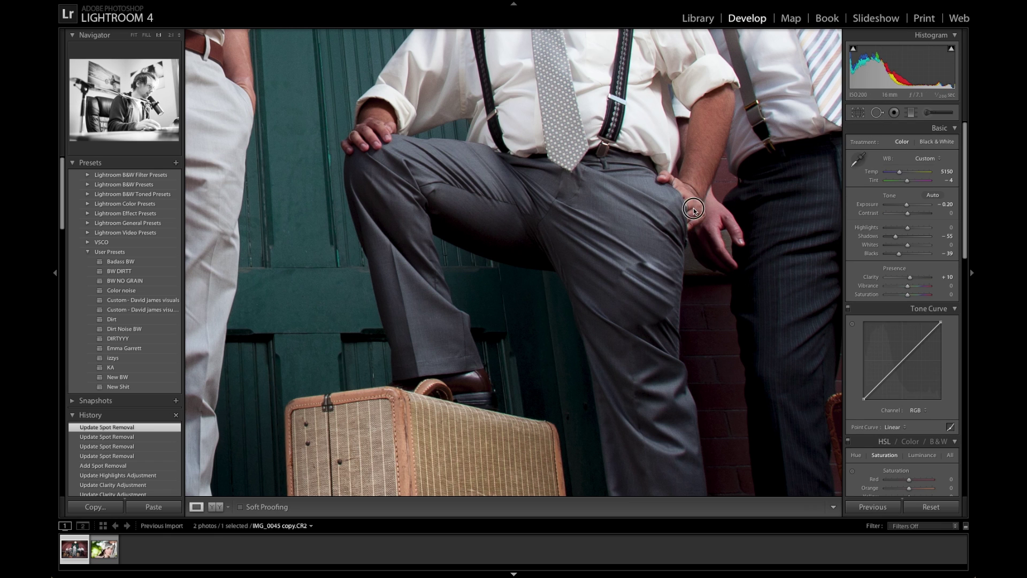
# Delete the healing spot from the groomsman's trousers and close the Spot Removal tool.
pyautogui.click(693, 209)
pyautogui.press('q')
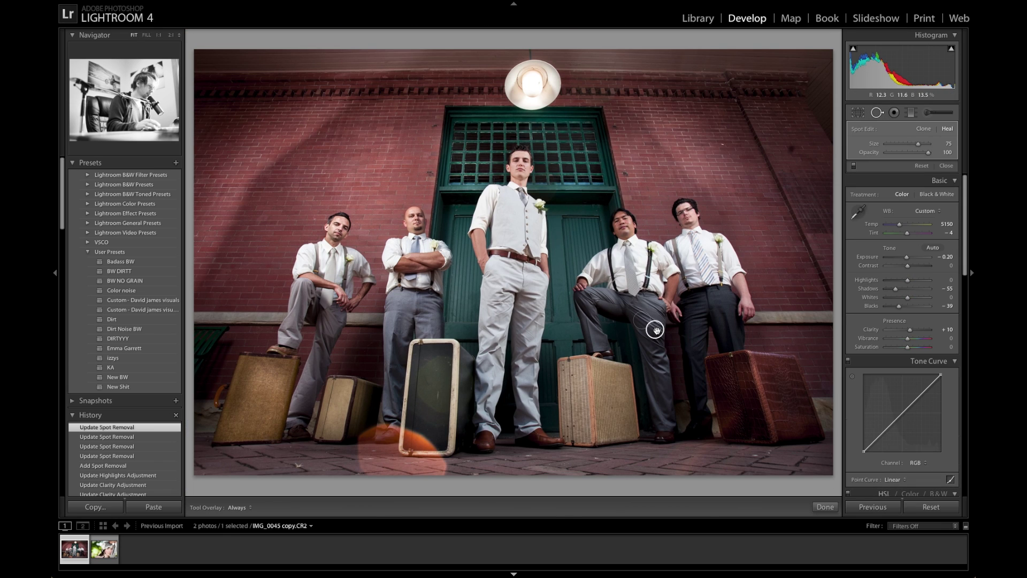
pyautogui.press('Delete')
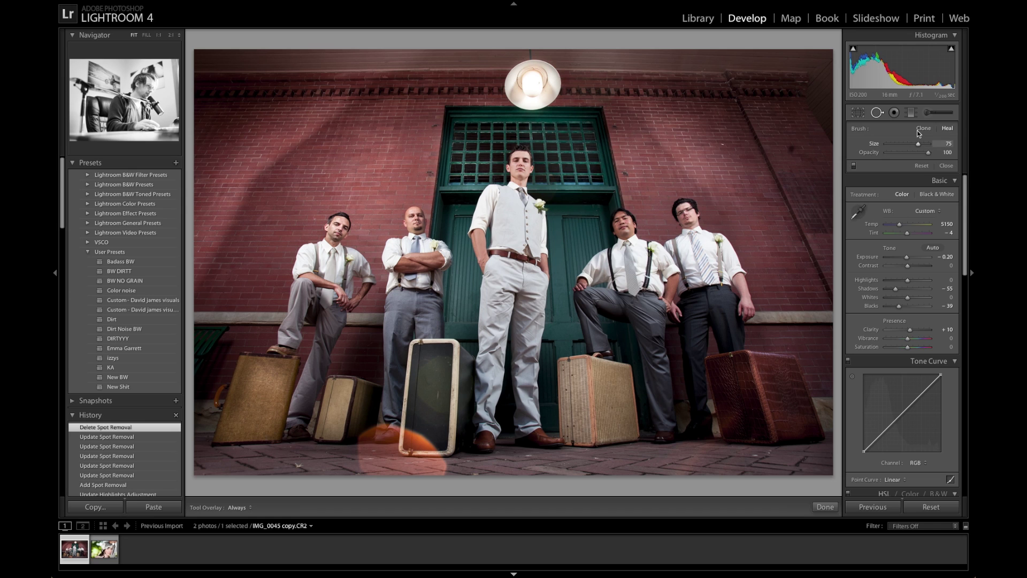
pyautogui.press('q')
# Black out the interface around the groomsmen photo and compare its before and after versions.
pyautogui.press('l')
pyautogui.press('l')
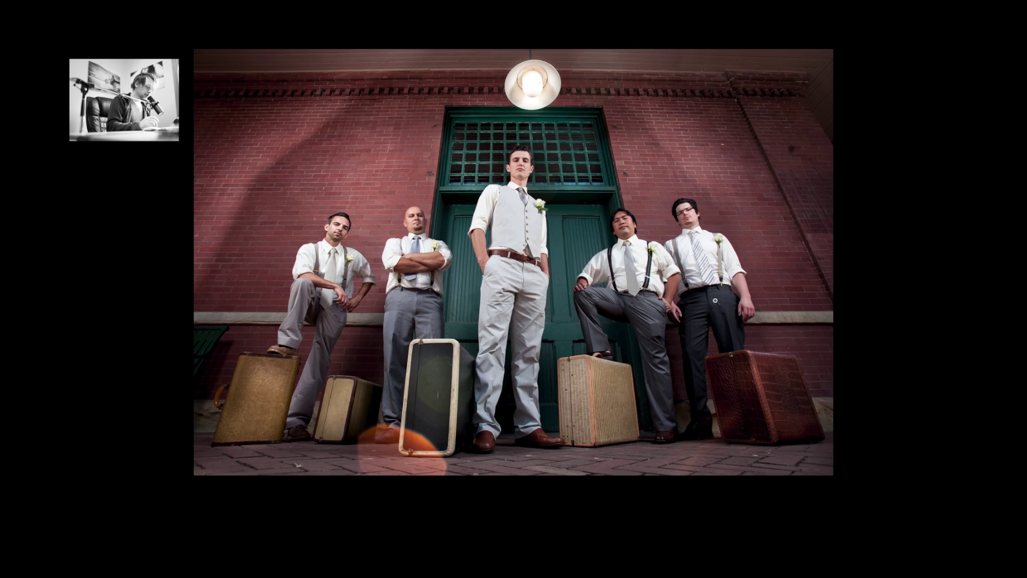
pyautogui.press('\\')
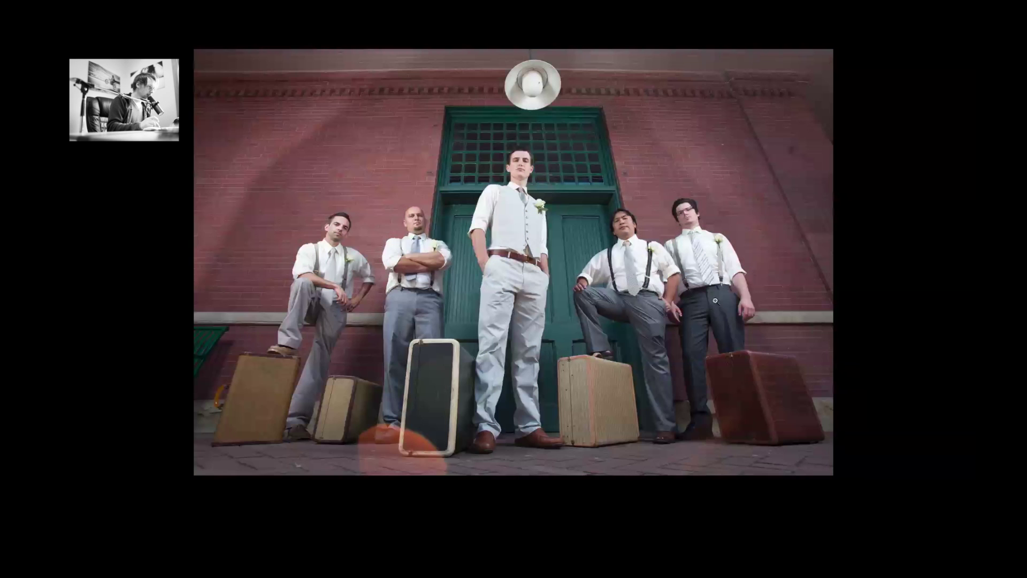
pyautogui.press('\\')
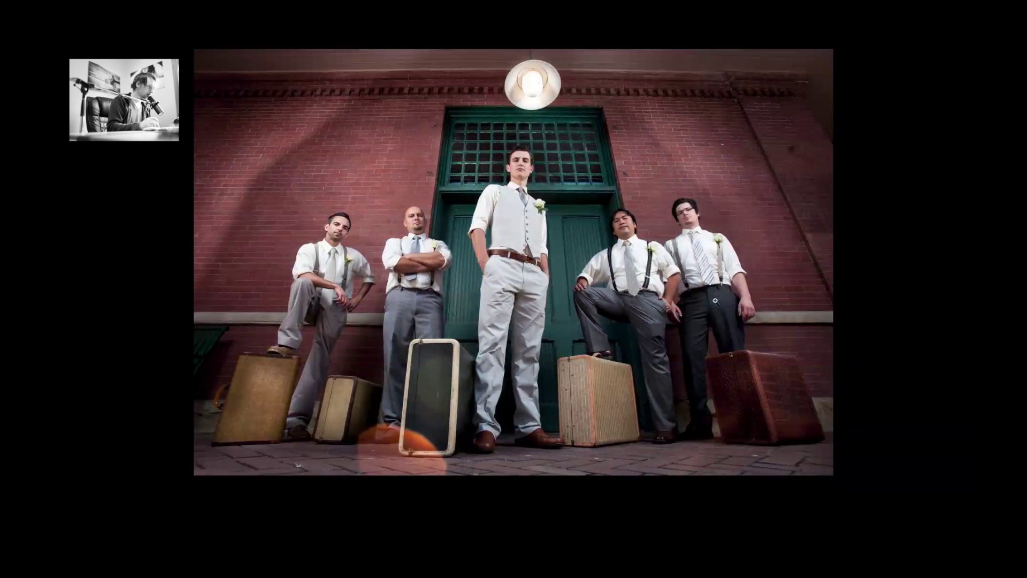
pyautogui.press('\\')
pyautogui.press('\\')
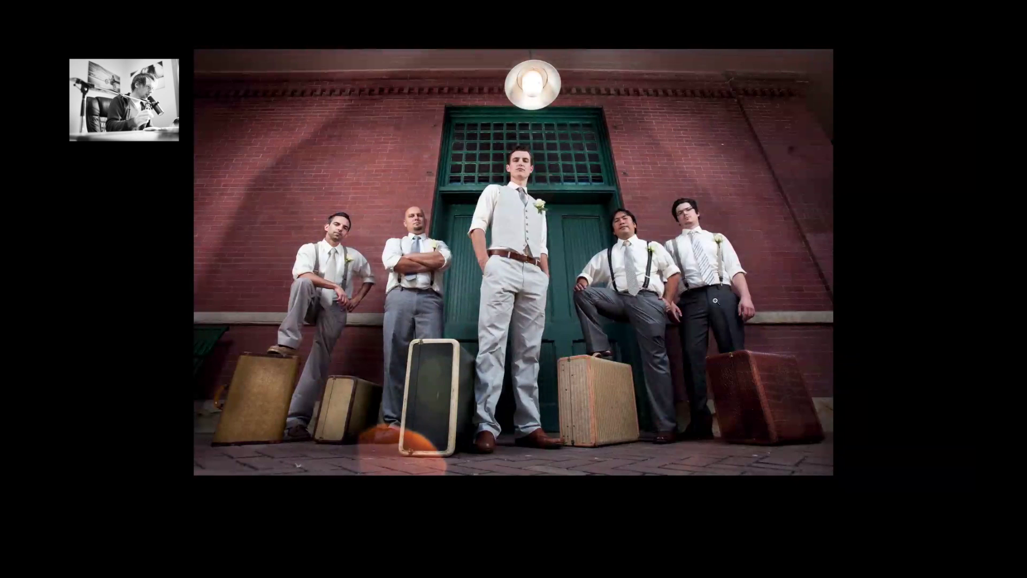
pyautogui.press('\\')
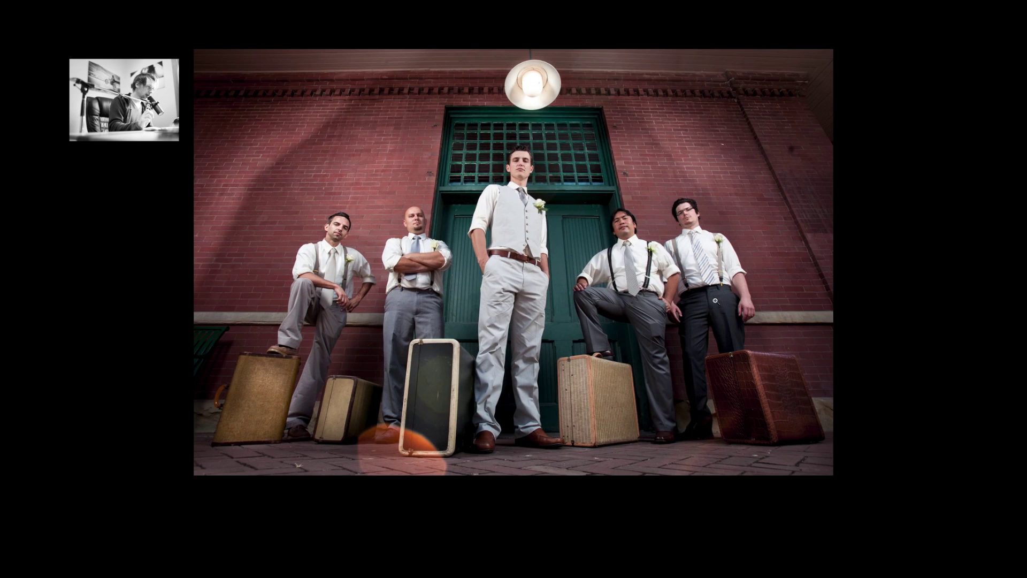